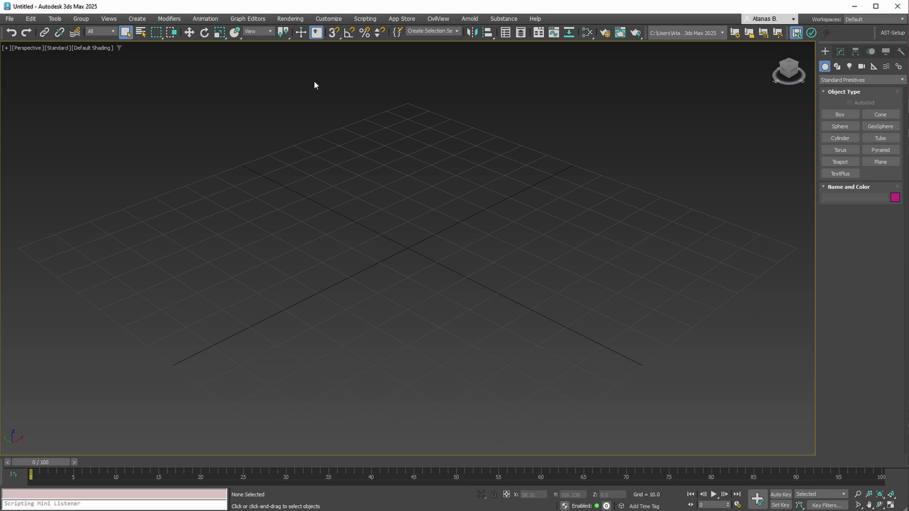
# - Open the AvizStudioTools setup window, check for updates and dismiss the update message
pyautogui.click(432, 31)
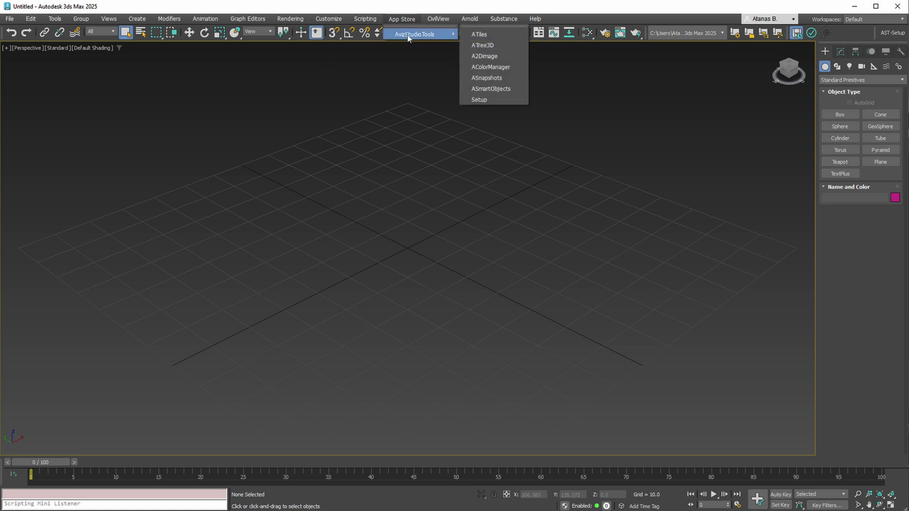
pyautogui.click(475, 99)
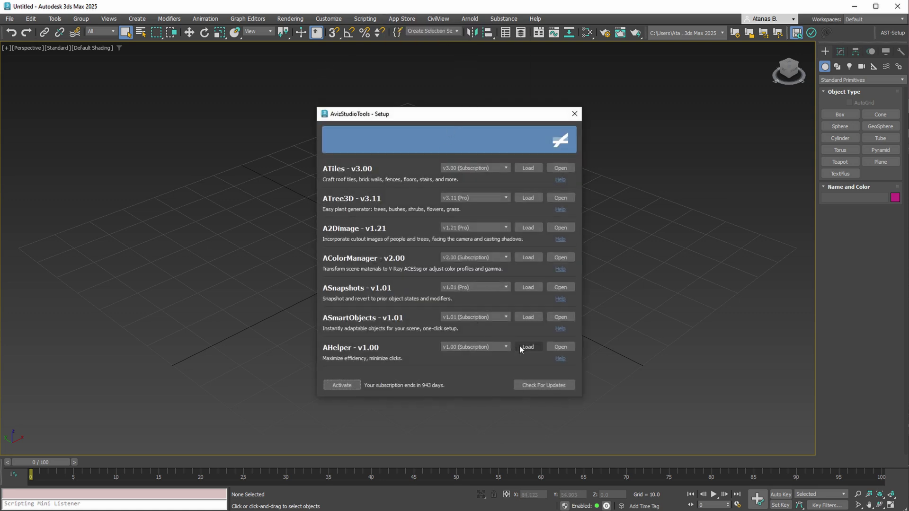
pyautogui.click(543, 384)
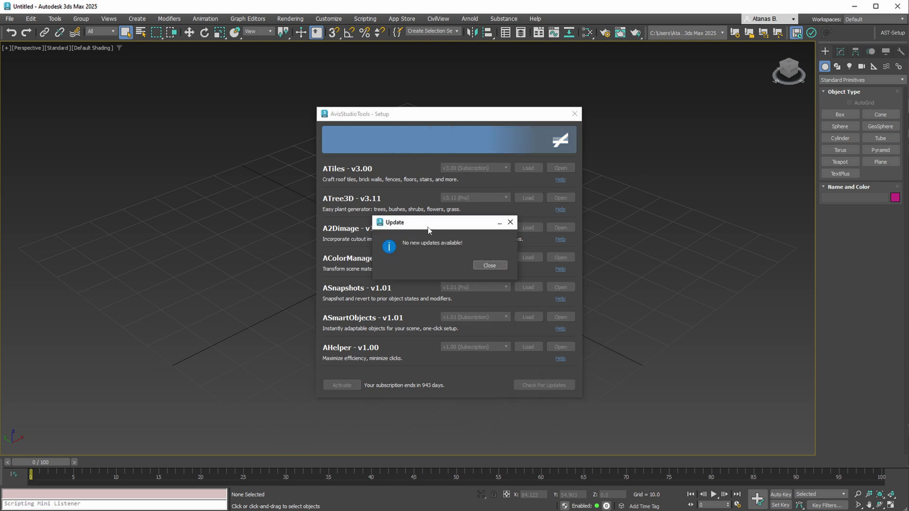
pyautogui.click(482, 266)
# - Load AHelper v1.00 in its Subscription version and close the AvizStudioTools setup window
pyautogui.click(496, 347)
pyautogui.click(466, 357)
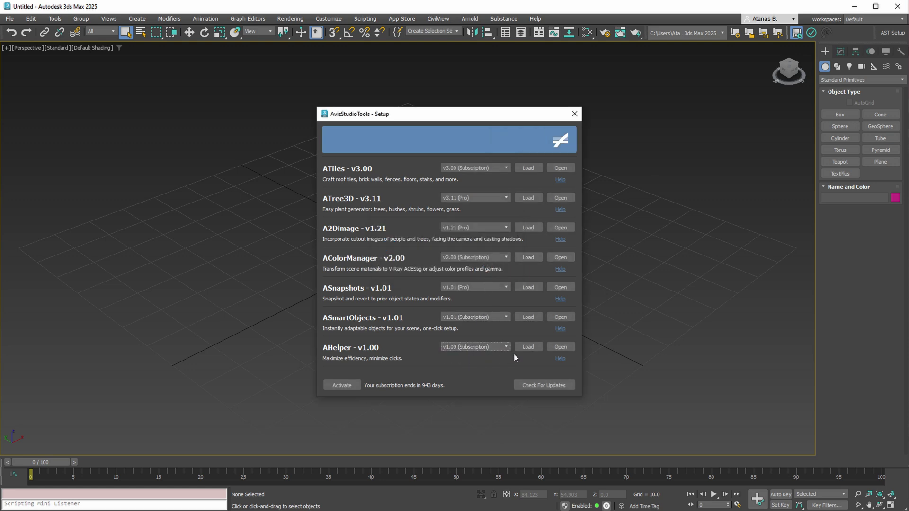
pyautogui.click(530, 347)
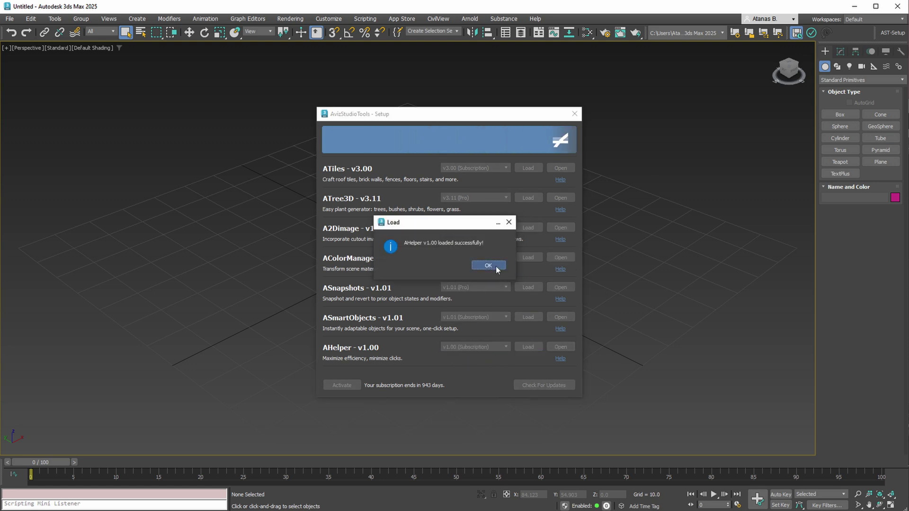
pyautogui.click(496, 268)
pyautogui.click(574, 114)
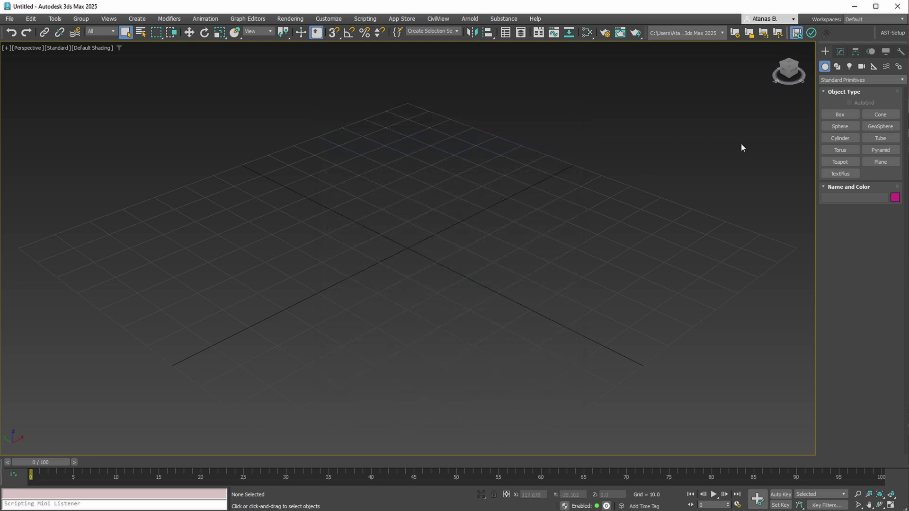
# - Create a box about 31.2 long, 15.2 wide and 31.7 high in the perspective view, then deselect it
pyautogui.click(847, 120)
pyautogui.moveTo(278, 284); pyautogui.dragTo(323, 365)
pyautogui.click(317, 232)
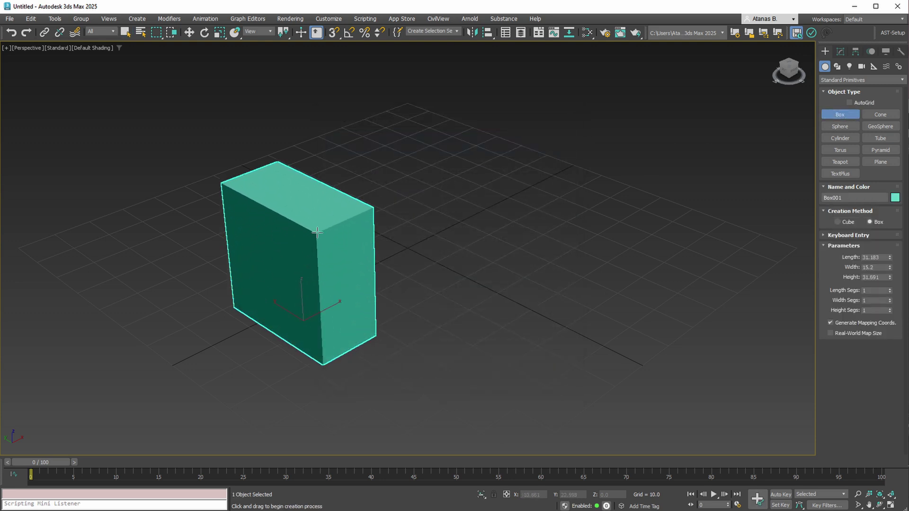
pyautogui.rightClick(391, 194)
pyautogui.click(392, 192)
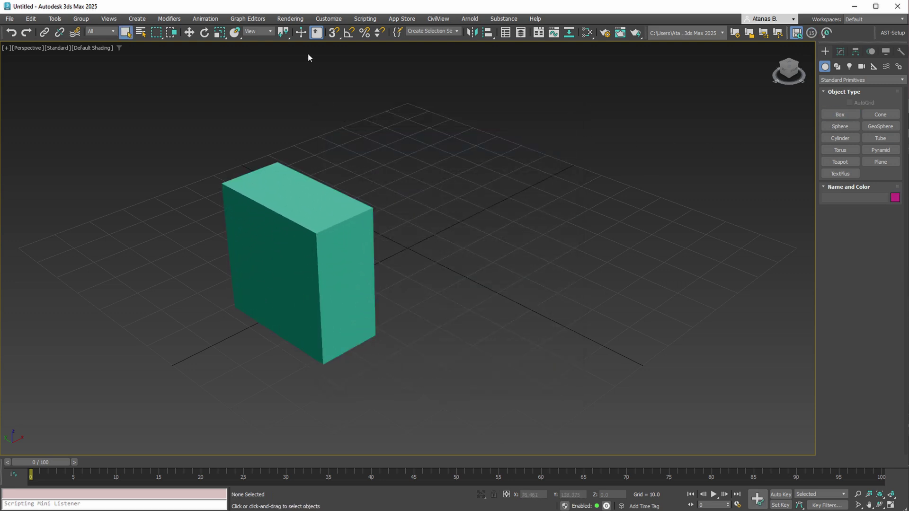
# - Turn on Select and Manipulate, select the box, expand its AHelper menu and show the Scene file commands
pyautogui.click(301, 32)
pyautogui.click(294, 229)
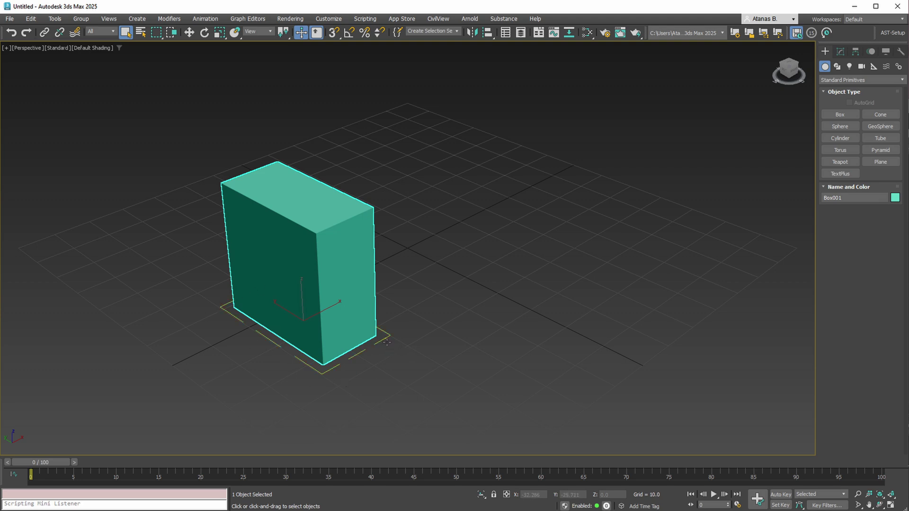
pyautogui.rightClick(390, 346)
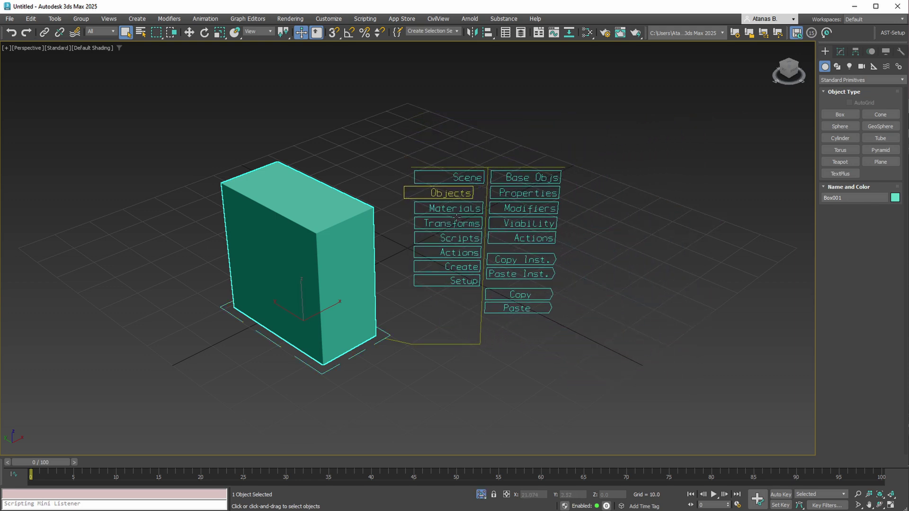
pyautogui.click(447, 179)
pyautogui.click(526, 178)
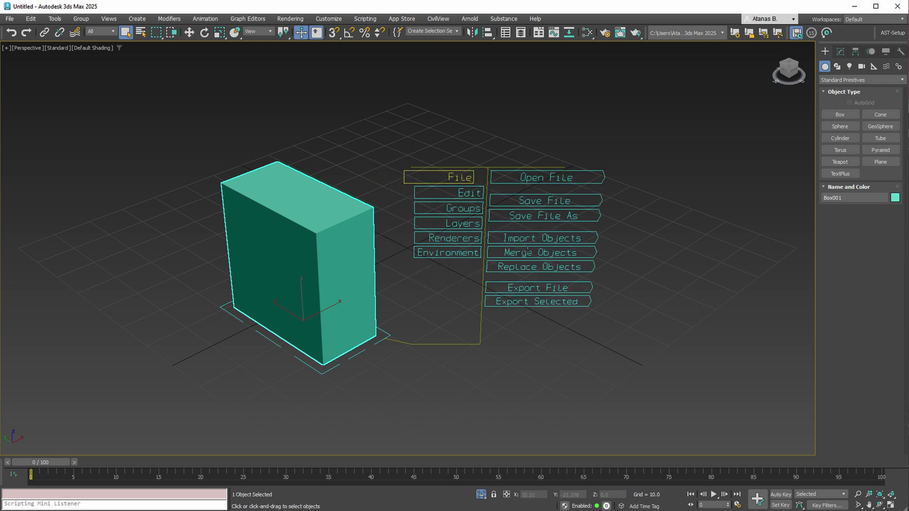
# - Clone the box as an instance with AHelper and move the copy along X to about 3.49
pyautogui.click(433, 195)
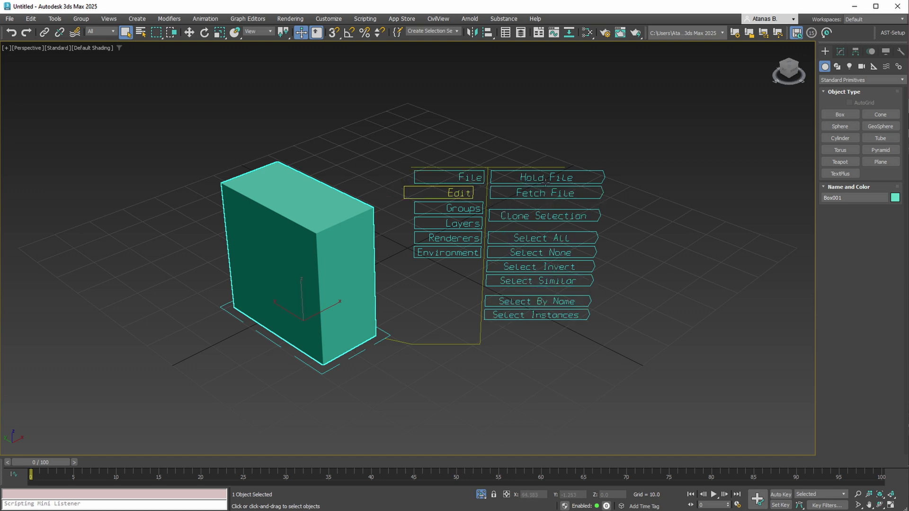
pyautogui.click(528, 218)
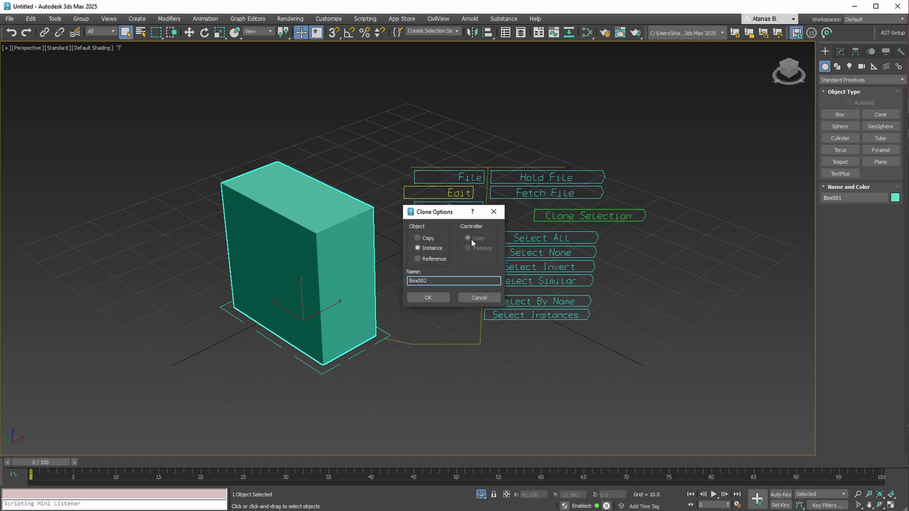
pyautogui.click(428, 298)
pyautogui.press('w')
pyautogui.moveTo(328, 305); pyautogui.dragTo(458, 236)
pyautogui.moveTo(503, 243); pyautogui.dragTo(481, 274, button='middle')
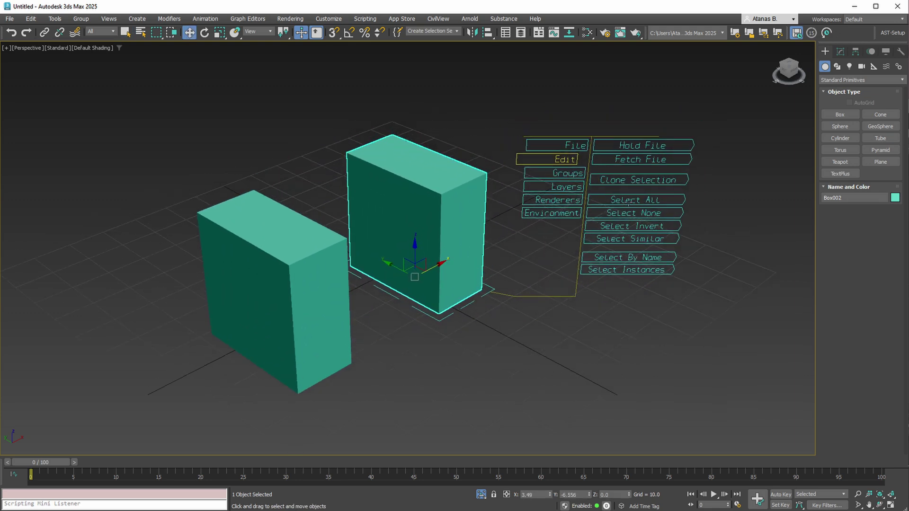
# - Select all objects in the scene with AHelper, then clear the selection
pyautogui.click(634, 200)
pyautogui.moveTo(459, 333); pyautogui.dragTo(541, 304)
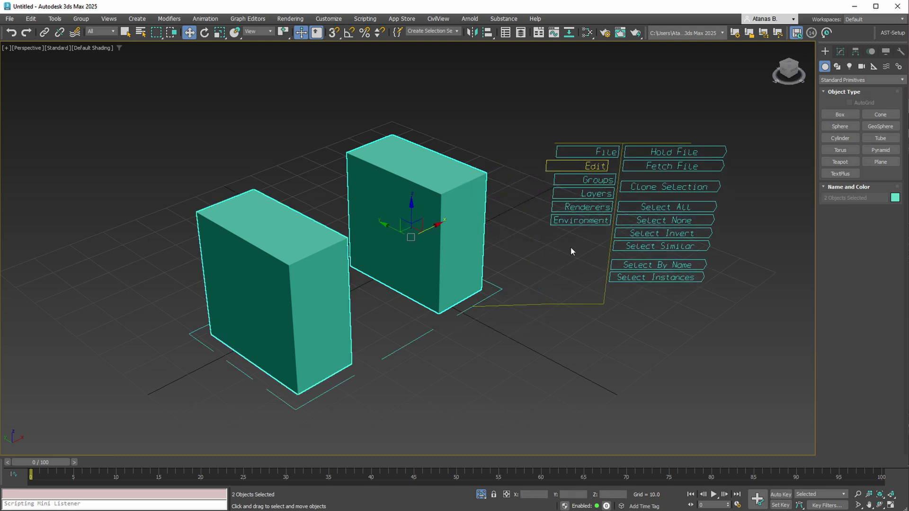
pyautogui.click(637, 221)
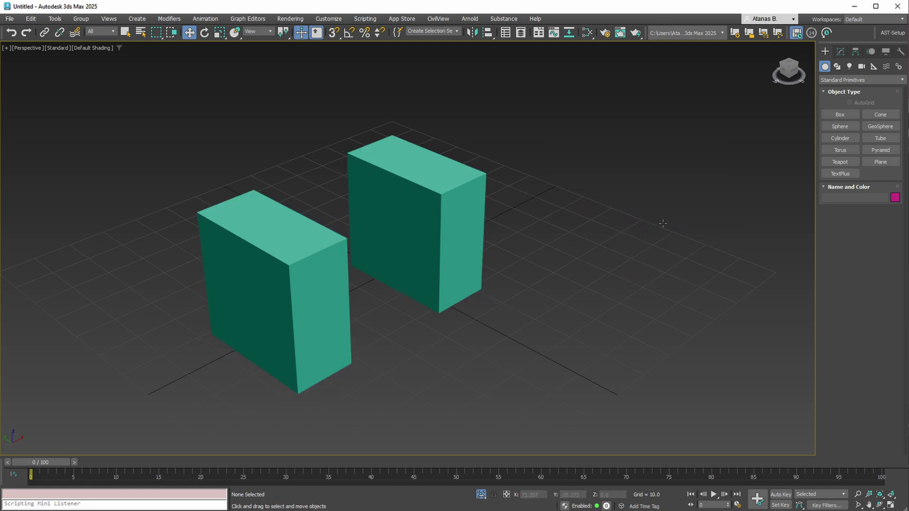
# - Select both boxes and group them under the default group name
pyautogui.click(449, 246)
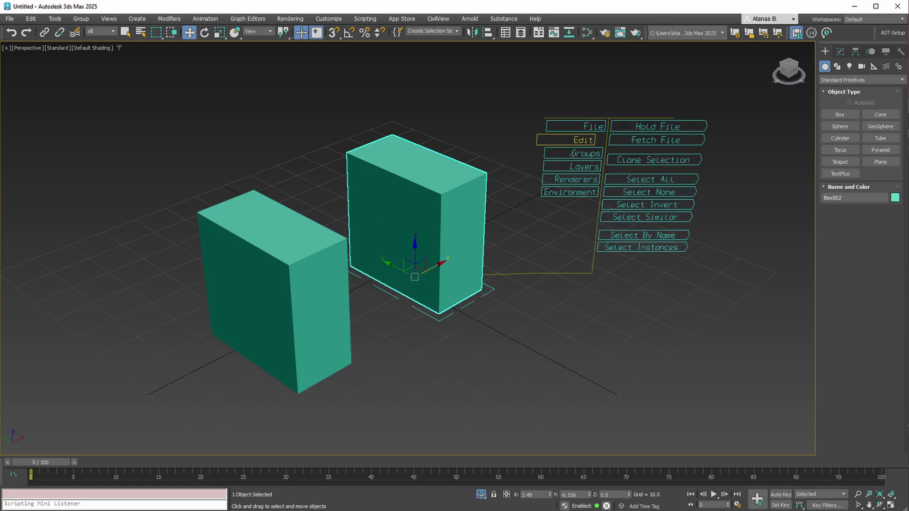
pyautogui.moveTo(575, 153)
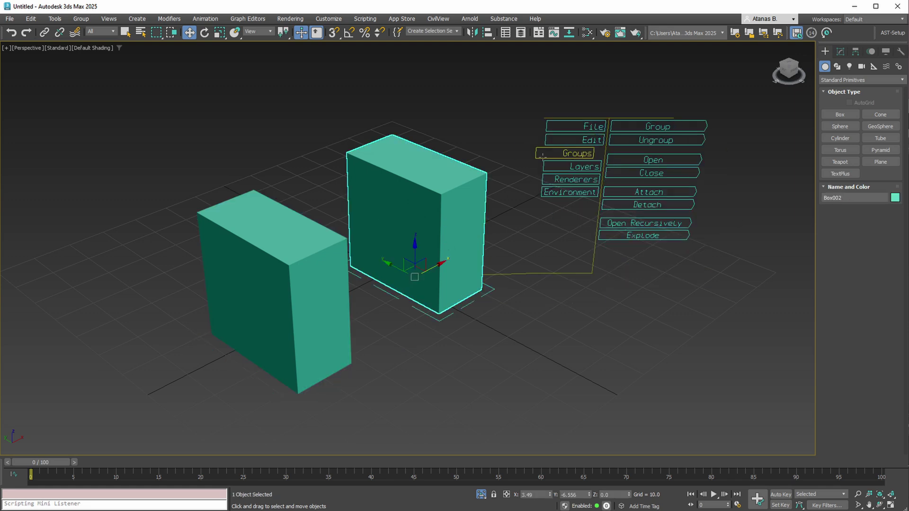
pyautogui.keyDown('ctrl'); pyautogui.click(231, 329); pyautogui.keyUp('ctrl')
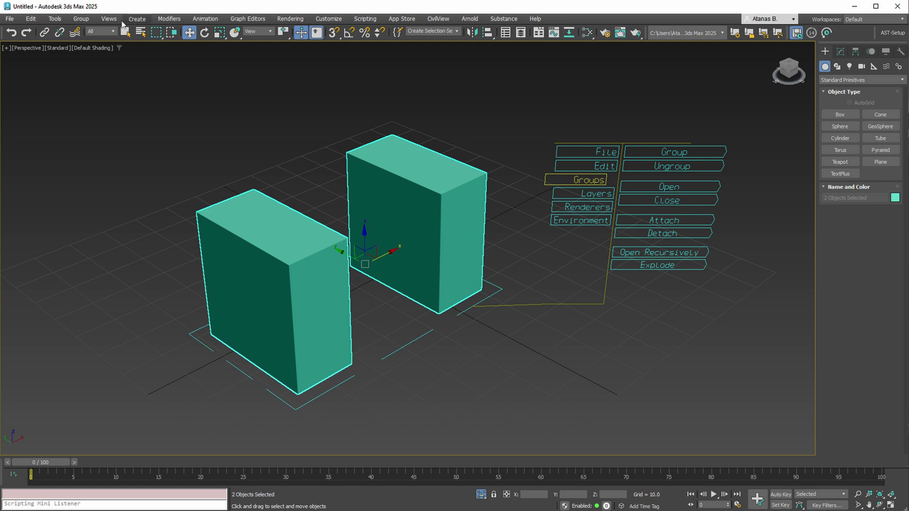
pyautogui.click(77, 19)
pyautogui.click(85, 35)
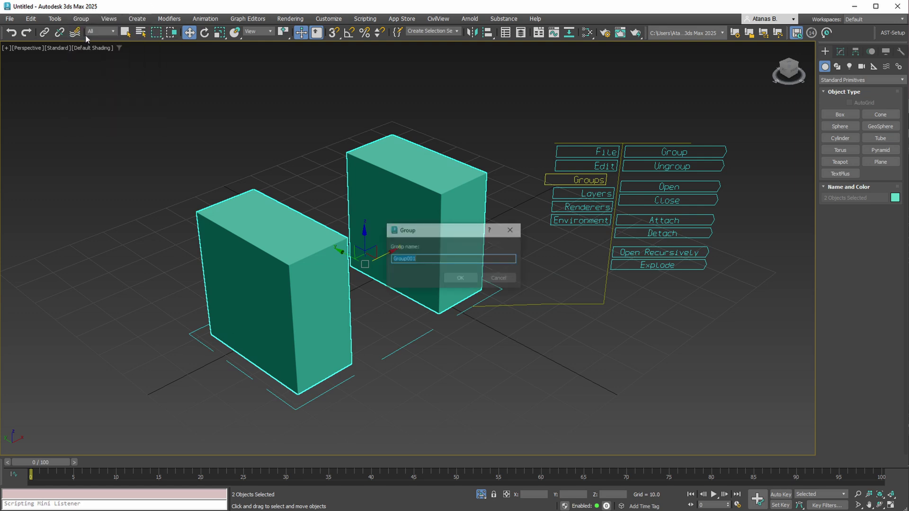
pyautogui.click(461, 281)
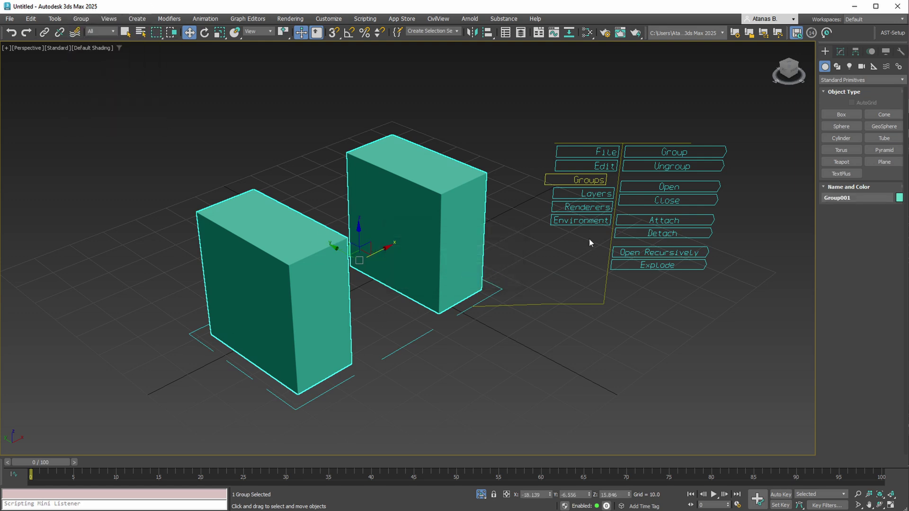
# - Open the group with AHelper, move the cloned box along Y to about -28, and close the group
pyautogui.click(672, 187)
pyautogui.click(443, 251)
pyautogui.moveTo(404, 277); pyautogui.dragTo(462, 304)
pyautogui.moveTo(604, 289); pyautogui.dragTo(539, 280, button='middle')
pyautogui.click(653, 192)
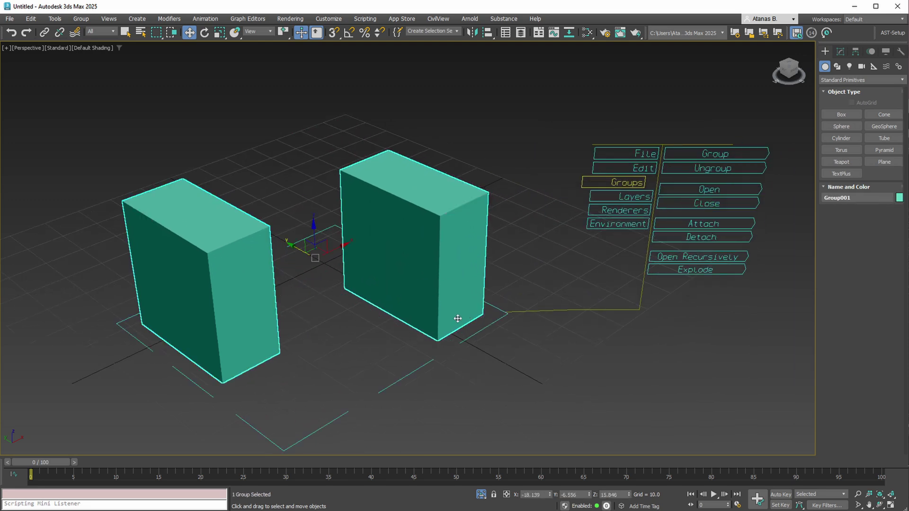
# - Add the box group to a new layer named LayerBoxes using the AHelper layer commands
pyautogui.moveTo(462, 317); pyautogui.dragTo(460, 306, button='middle')
pyautogui.moveTo(557, 186)
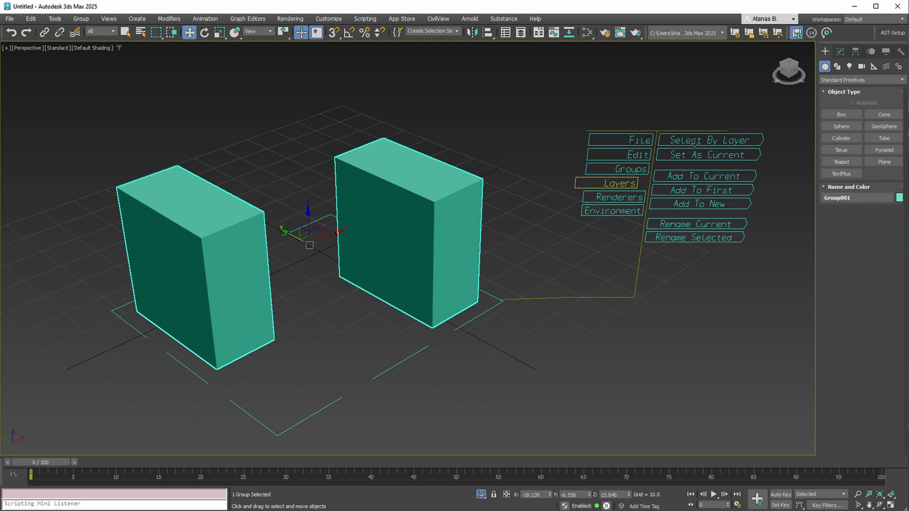
pyautogui.moveTo(395, 276); pyautogui.dragTo(430, 270, button='middle')
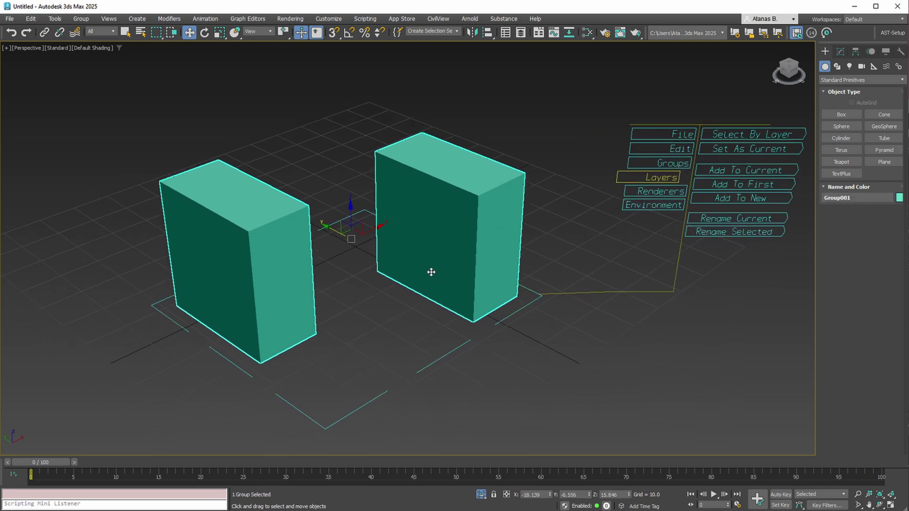
pyautogui.click(777, 201)
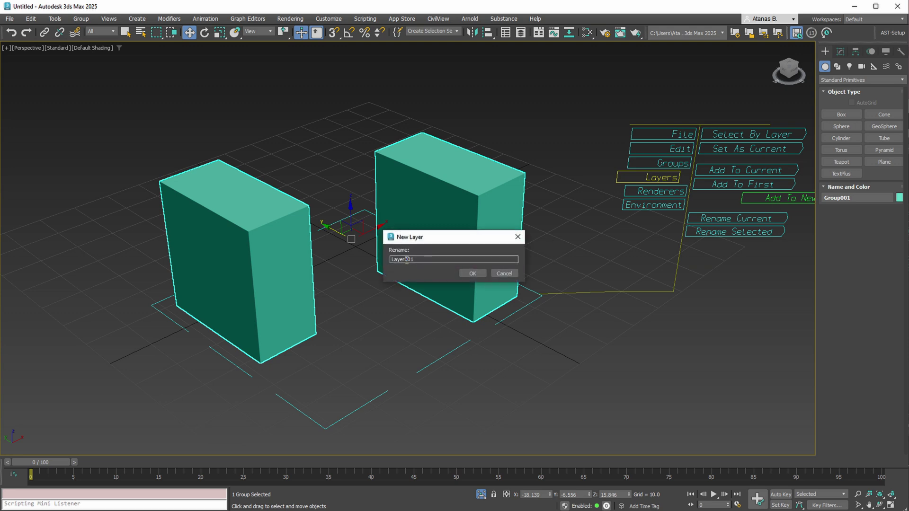
pyautogui.moveTo(405, 259); pyautogui.dragTo(415, 260)
pyautogui.write('Boxes')
pyautogui.click(473, 273)
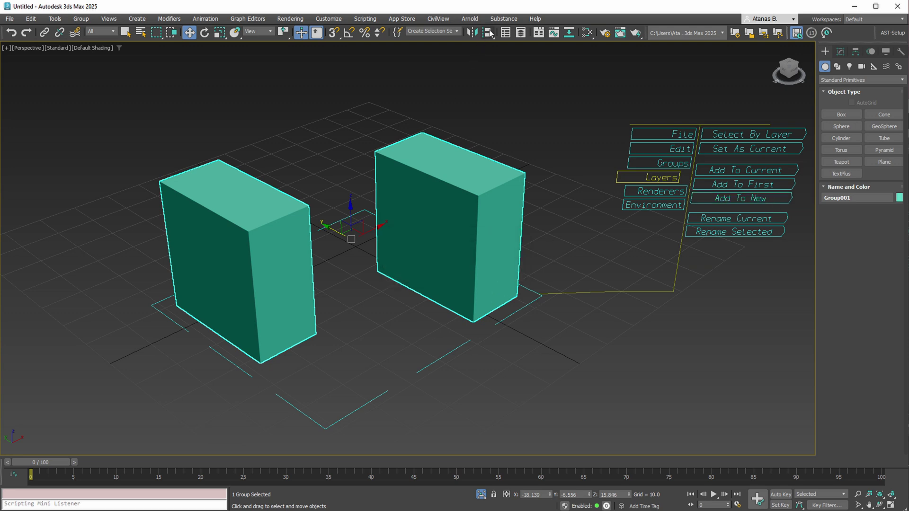
# - Show the Layer Explorer and expand LayerBoxes to list its objects
pyautogui.click(522, 33)
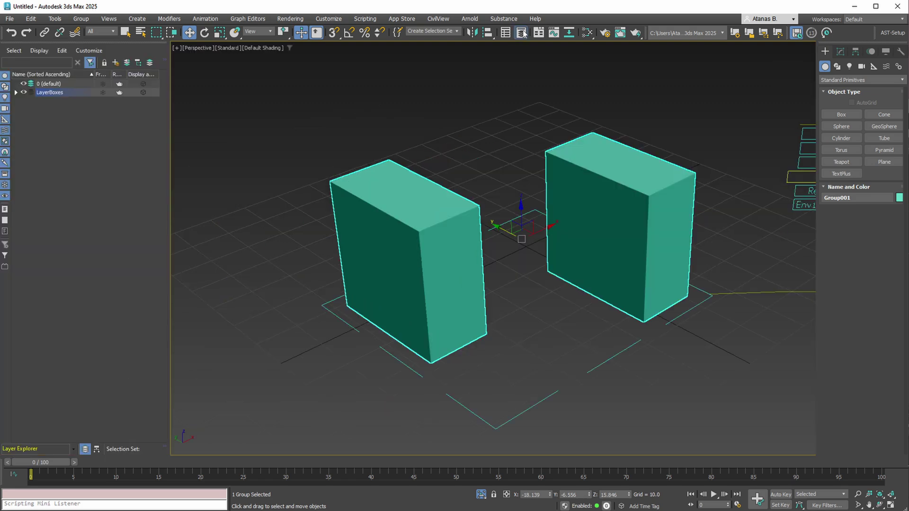
pyautogui.click(16, 93)
pyautogui.moveTo(495, 278); pyautogui.dragTo(468, 285, button='middle')
pyautogui.scroll(-3, 469, 285)
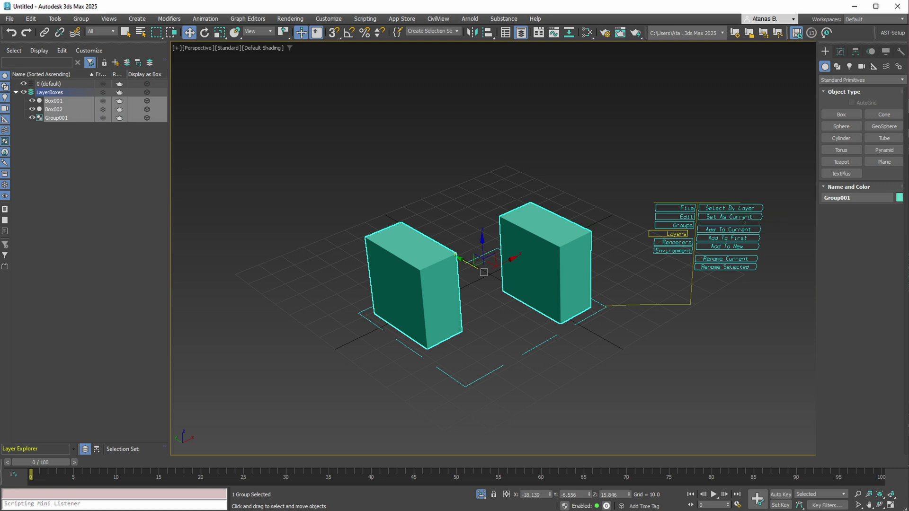
# - Create three spheres of decreasing size in a row behind the boxes
pyautogui.click(842, 126)
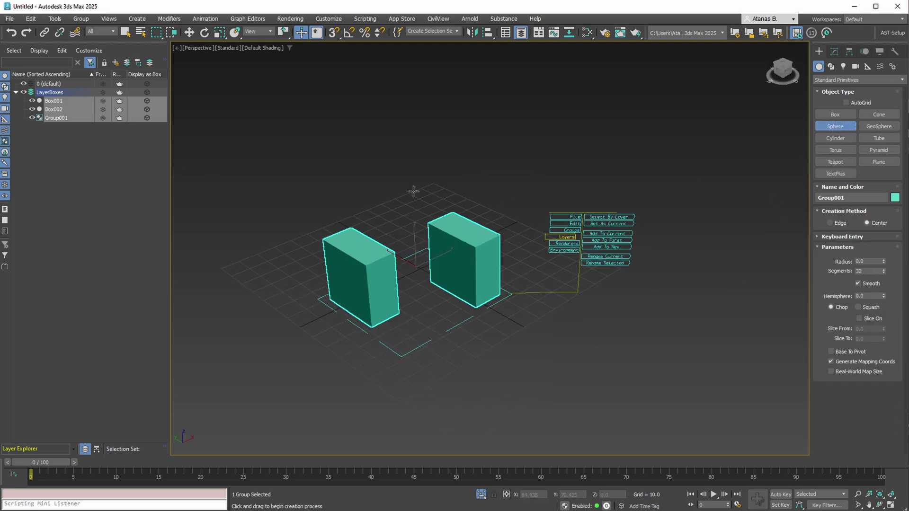
pyautogui.moveTo(414, 192); pyautogui.dragTo(534, 188)
pyautogui.rightClick(552, 214)
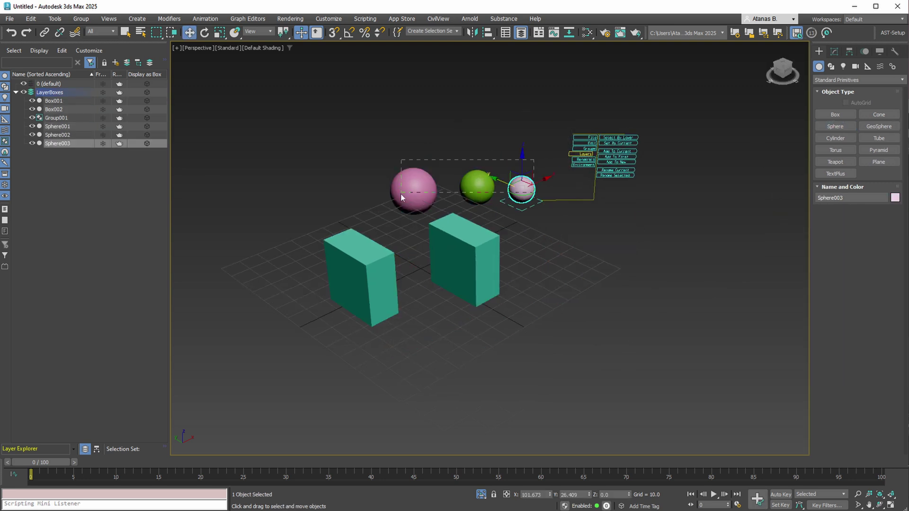
# - Add the three spheres to a new layer named LayerSpheres and expand it in the Layer Explorer
pyautogui.moveTo(398, 195); pyautogui.dragTo(398, 196)
pyautogui.scroll(3, 506, 197)
pyautogui.click(718, 183)
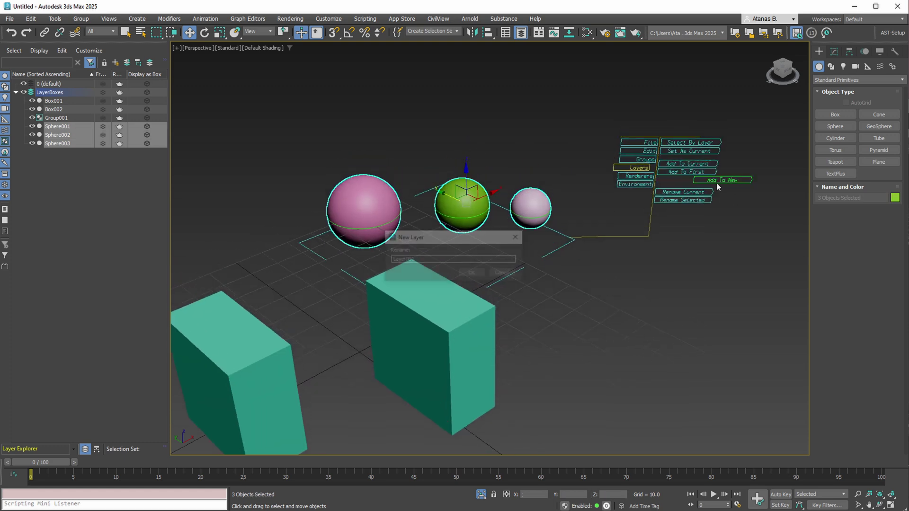
pyautogui.doubleClick(408, 258)
pyautogui.write('LayerSpheres')
pyautogui.click(465, 273)
pyautogui.click(16, 127)
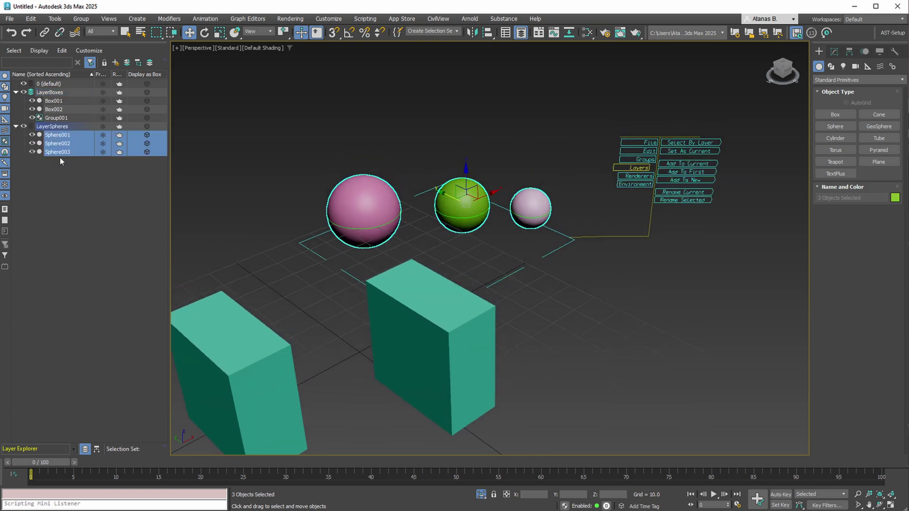
# - Select the box group, then pick the smallest sphere and select everything on its layer with AHelper
pyautogui.moveTo(484, 294); pyautogui.dragTo(507, 280, button='middle')
pyautogui.click(483, 321)
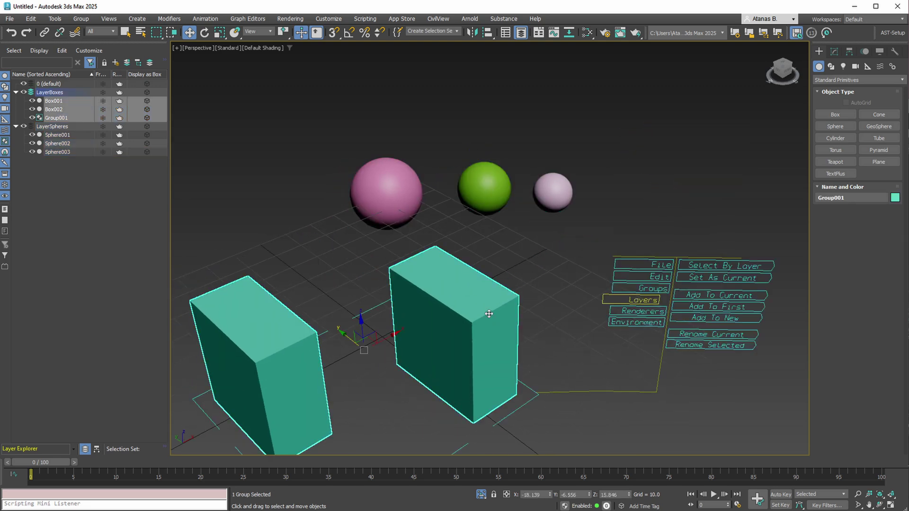
pyautogui.click(553, 194)
pyautogui.click(702, 116)
# - Explode the box group into separate objects with AHelper and select the cloned box on its own
pyautogui.click(480, 375)
pyautogui.moveTo(548, 317); pyautogui.dragTo(557, 273, button='middle')
pyautogui.click(653, 242)
pyautogui.click(720, 318)
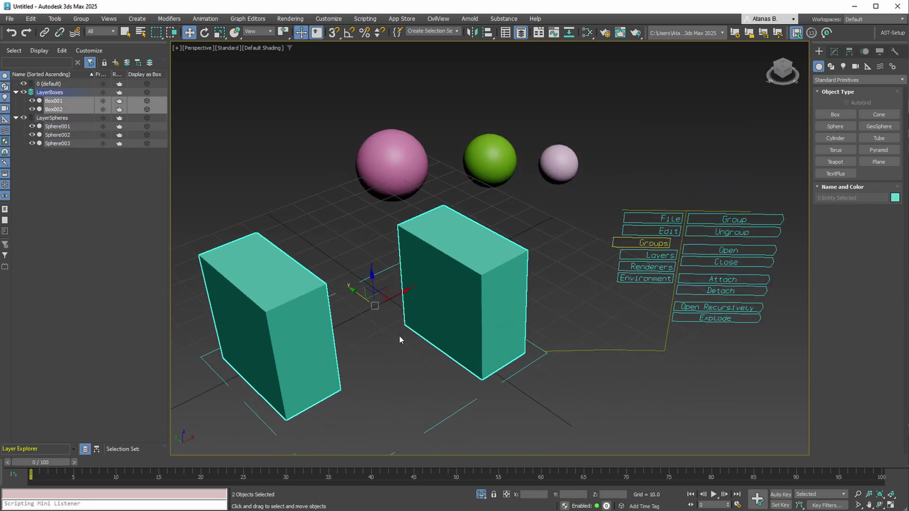
pyautogui.scroll(-3, 399, 339)
pyautogui.click(417, 342)
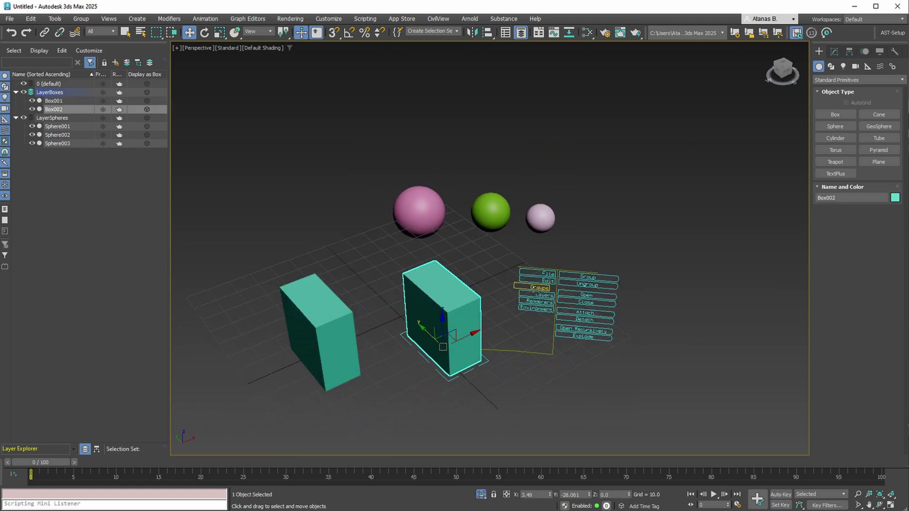
# - Select all objects on the cloned box's layer with AHelper's Select By Layer command and close the viewport menu
pyautogui.click(530, 295)
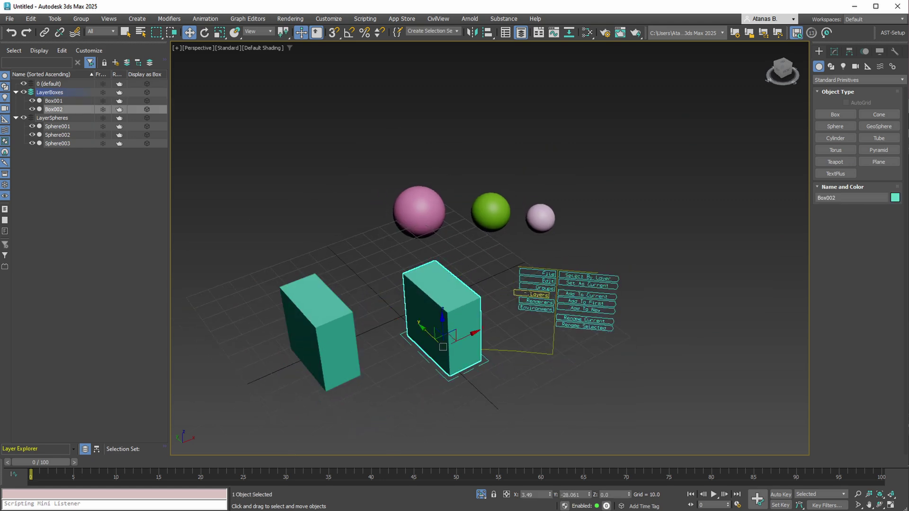
pyautogui.click(589, 277)
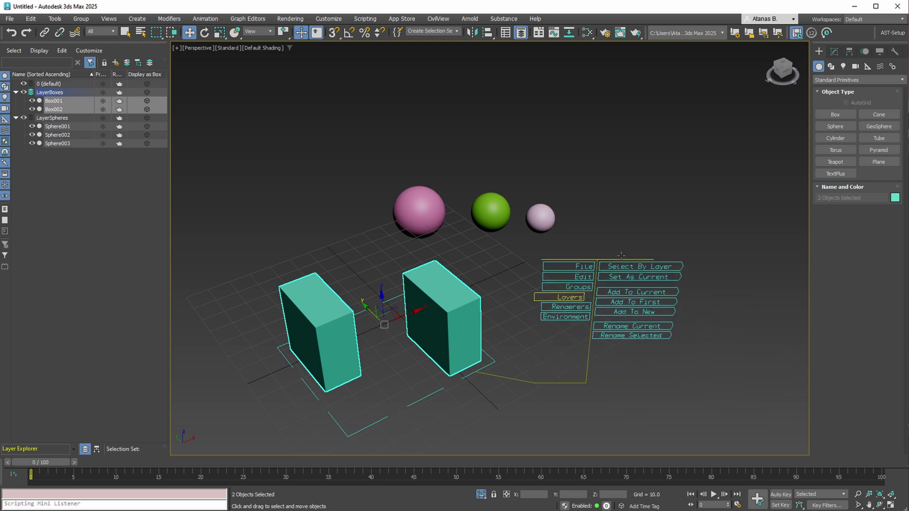
pyautogui.press('Escape')
# - Pick the green sphere and each box individually, then select both boxes together
pyautogui.moveTo(506, 393); pyautogui.dragTo(554, 385, button='middle')
pyautogui.click(533, 204)
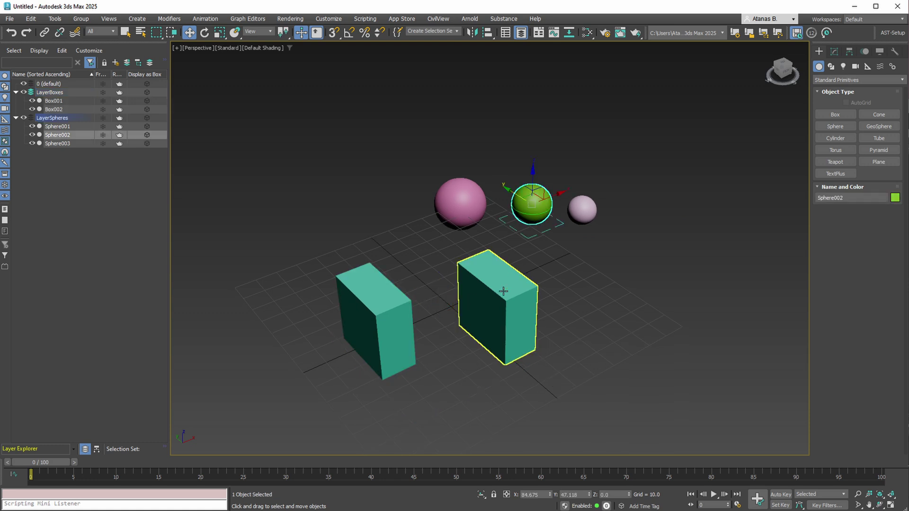
pyautogui.click(497, 307)
pyautogui.click(374, 327)
pyautogui.moveTo(287, 314); pyautogui.dragTo(572, 401)
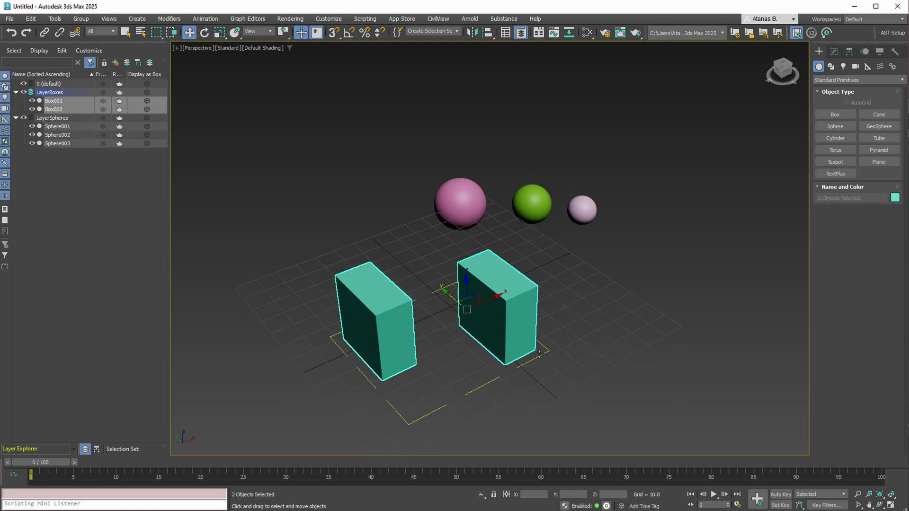
# - Isolate the two selected boxes twice with the AHelper menu in use, exiting isolation each time
pyautogui.moveTo(539, 354)
pyautogui.mouseDown()
pyautogui.moveTo(617, 308)
pyautogui.moveTo(640, 190)
pyautogui.mouseUp()
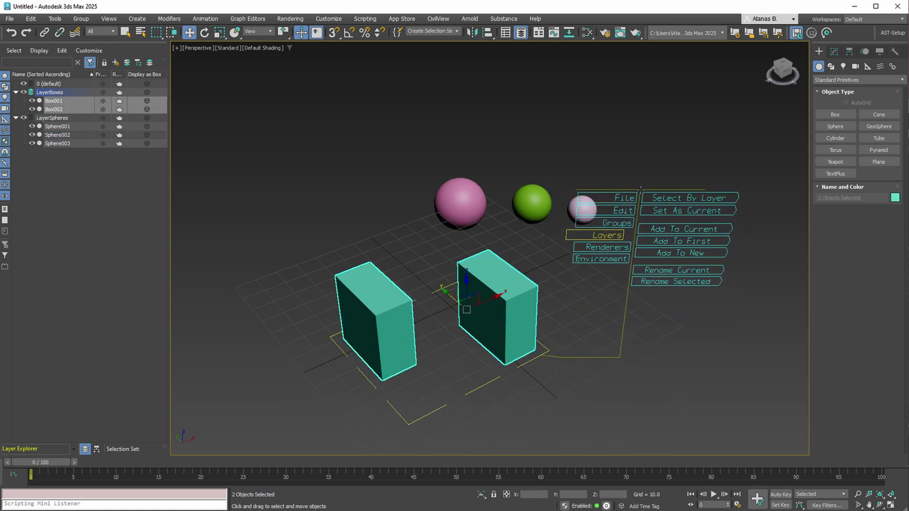
pyautogui.hotkey('alt', 'q')
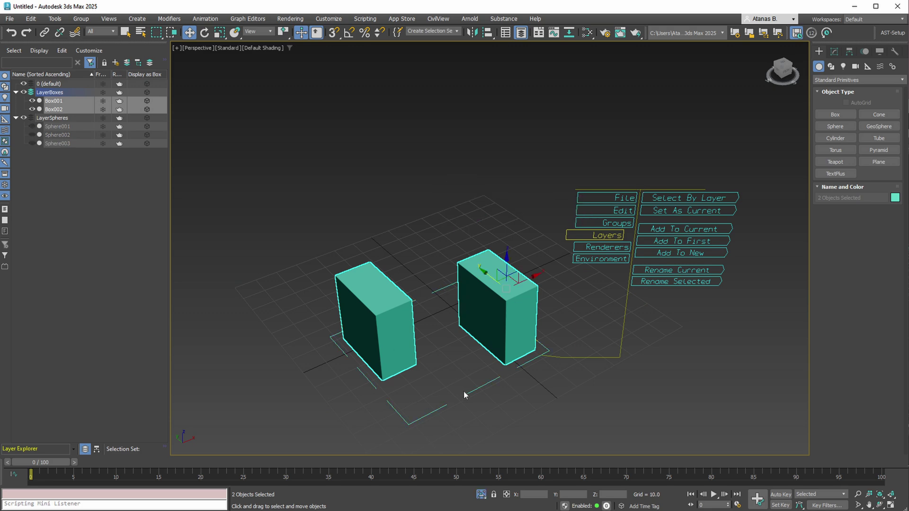
pyautogui.moveTo(464, 391); pyautogui.dragTo(476, 377, button='middle')
pyautogui.scroll(-1, 478, 372)
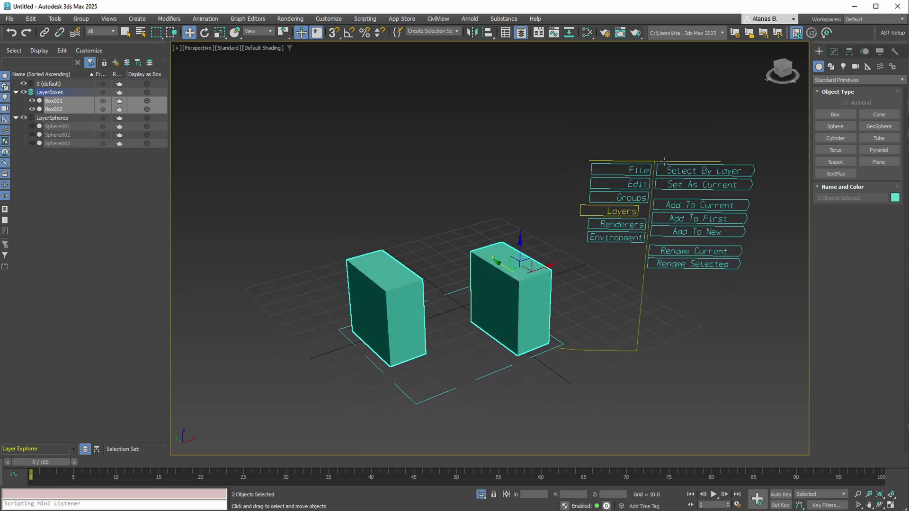
pyautogui.press('Escape')
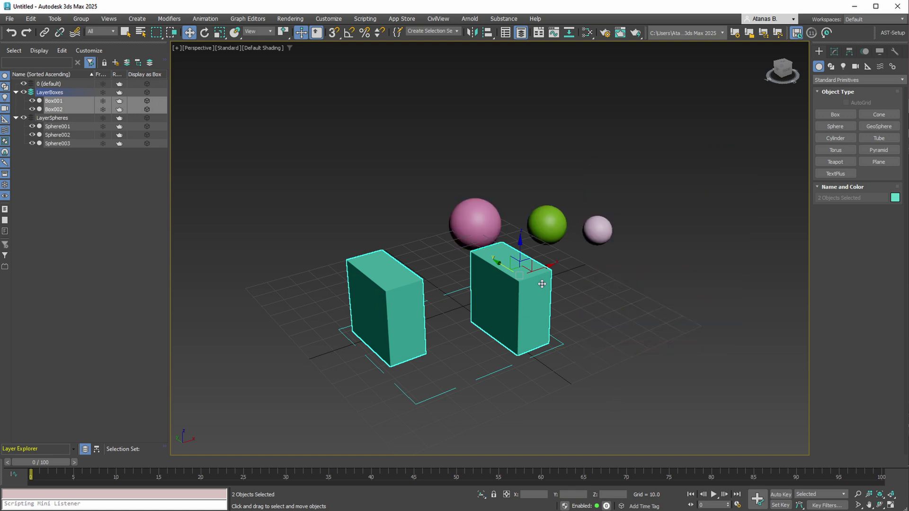
pyautogui.keyDown('alt'); pyautogui.moveTo(542, 284); pyautogui.dragTo(523, 301, button='middle'); pyautogui.keyUp('alt')
pyautogui.press('space')
pyautogui.hotkey('alt', 'q')
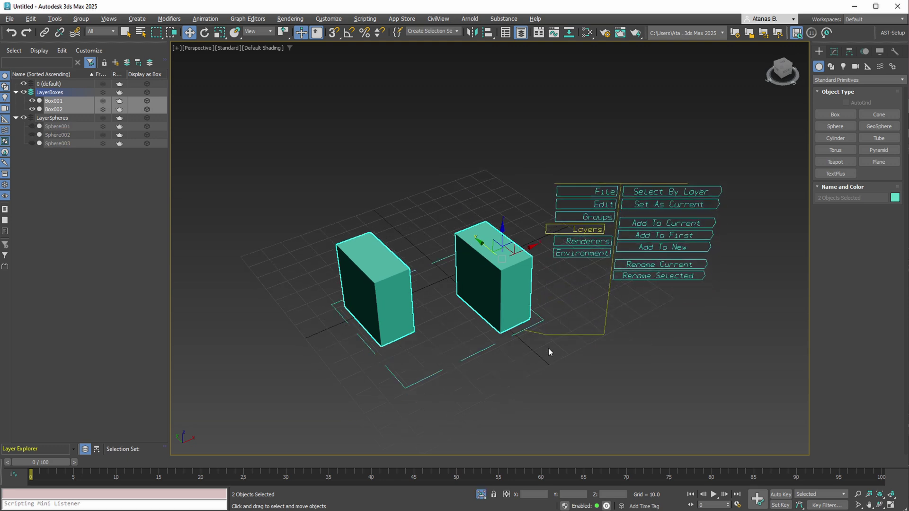
pyautogui.click(481, 495)
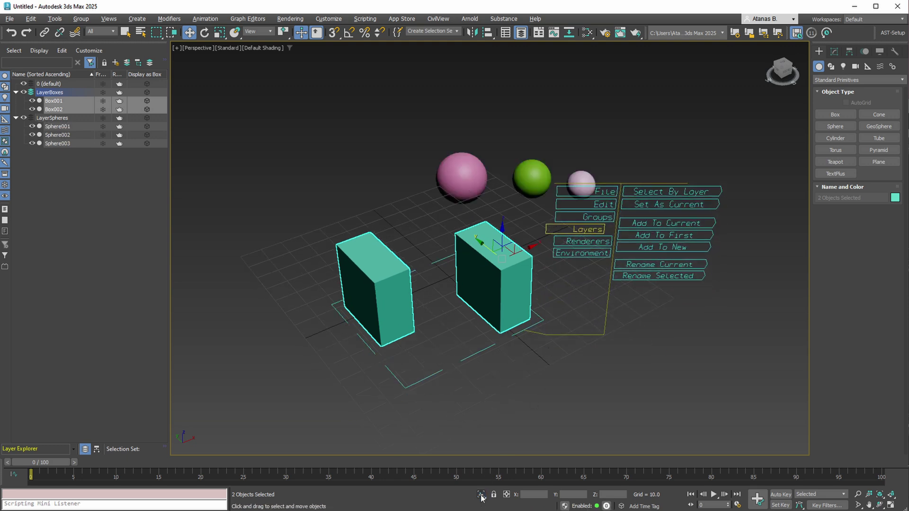
# - Examine the current renderer's parameter categories in AHelper
pyautogui.click(564, 240)
pyautogui.click(710, 193)
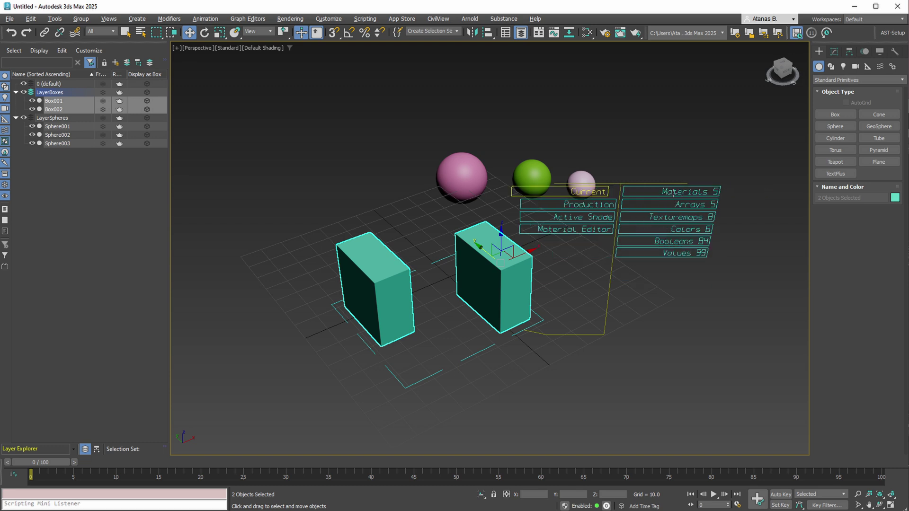
pyautogui.moveTo(694, 204)
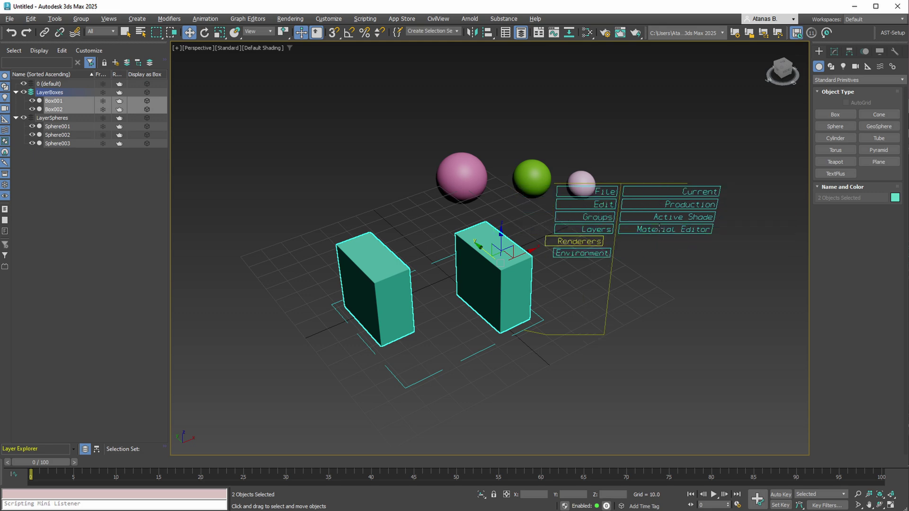
# - Change the environment background to dark purple by adjusting its red, hue and luminosity with AHelper
pyautogui.moveTo(569, 254)
pyautogui.moveTo(660, 192)
pyautogui.moveTo(660, 191); pyautogui.dragTo(757, 198)
pyautogui.moveTo(667, 235); pyautogui.dragTo(611, 236)
pyautogui.moveTo(662, 259)
pyautogui.mouseDown()
pyautogui.moveTo(658, 237)
pyautogui.moveTo(654, 261)
pyautogui.mouseUp()
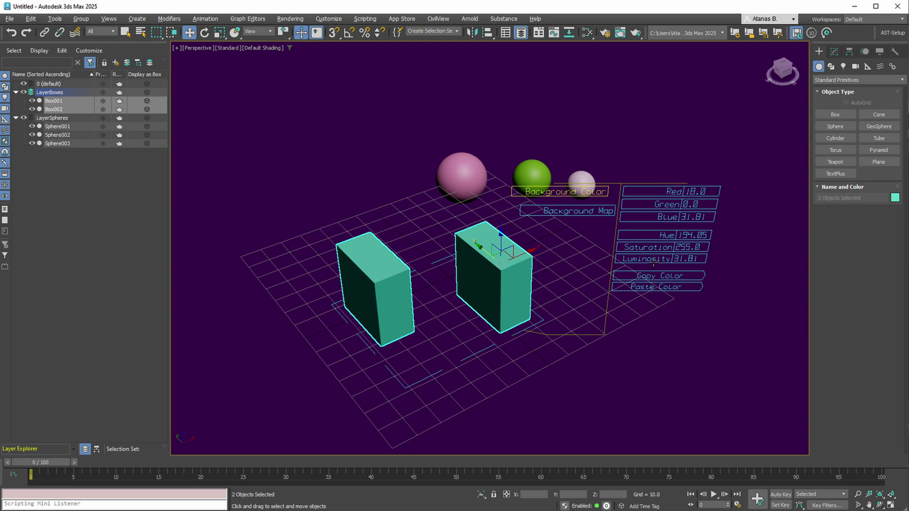
pyautogui.click(666, 317)
# - Select the cloned box on its own and assign the bitmap uv-grid.png as the environment background map with AHelper
pyautogui.click(532, 306)
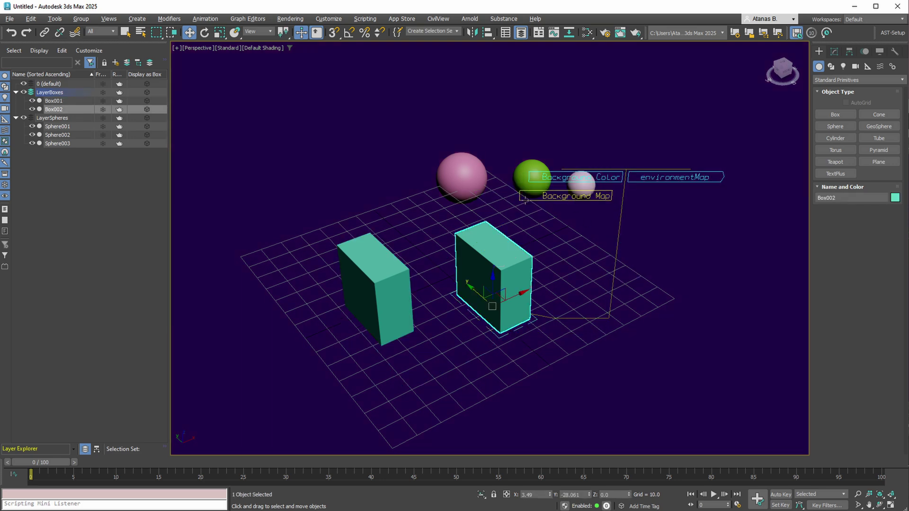
pyautogui.click(637, 177)
pyautogui.doubleClick(357, 147)
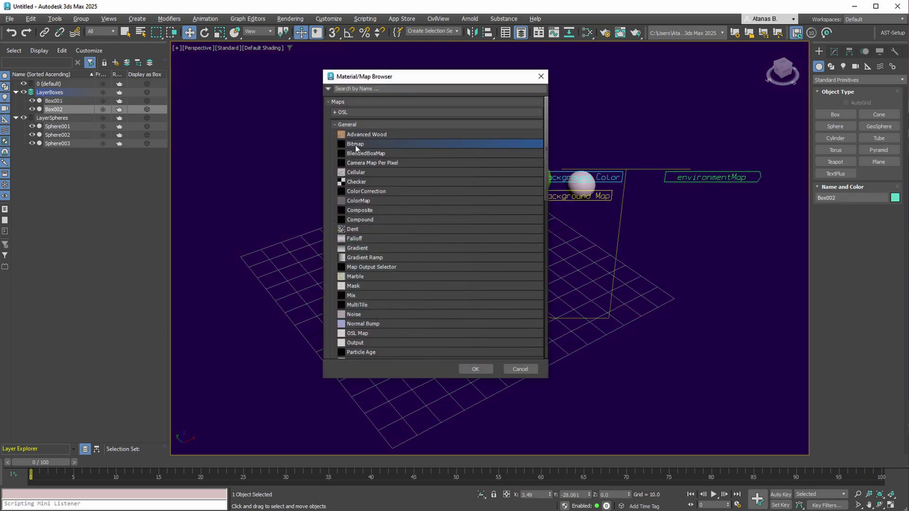
pyautogui.scroll(-7, 357, 149)
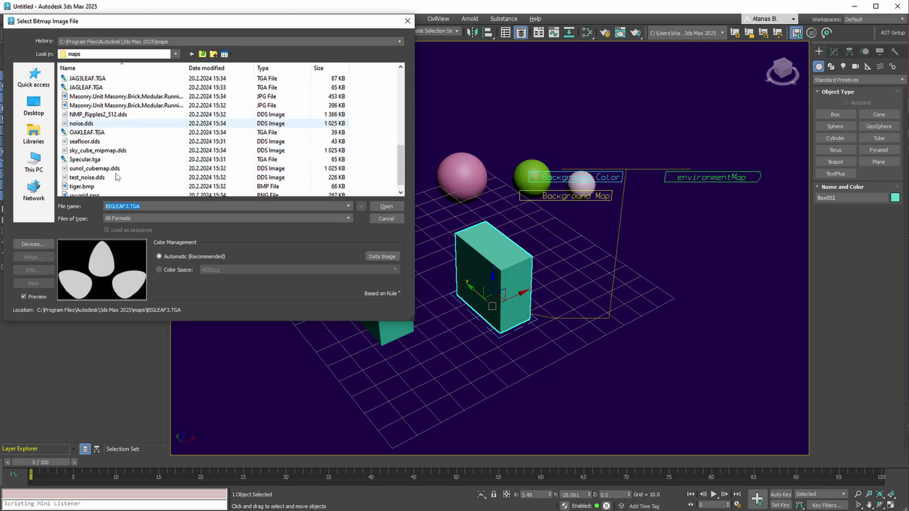
pyautogui.scroll(-1, 117, 177)
pyautogui.click(105, 186)
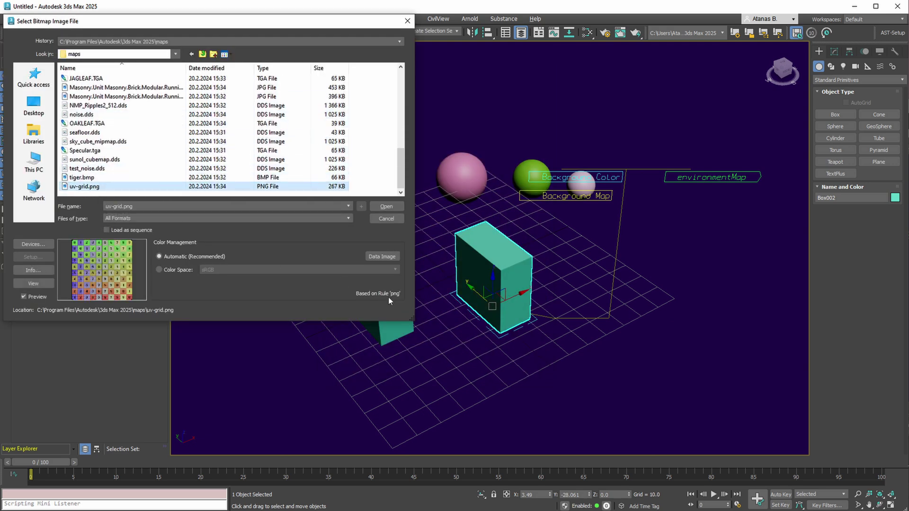
pyautogui.click(385, 207)
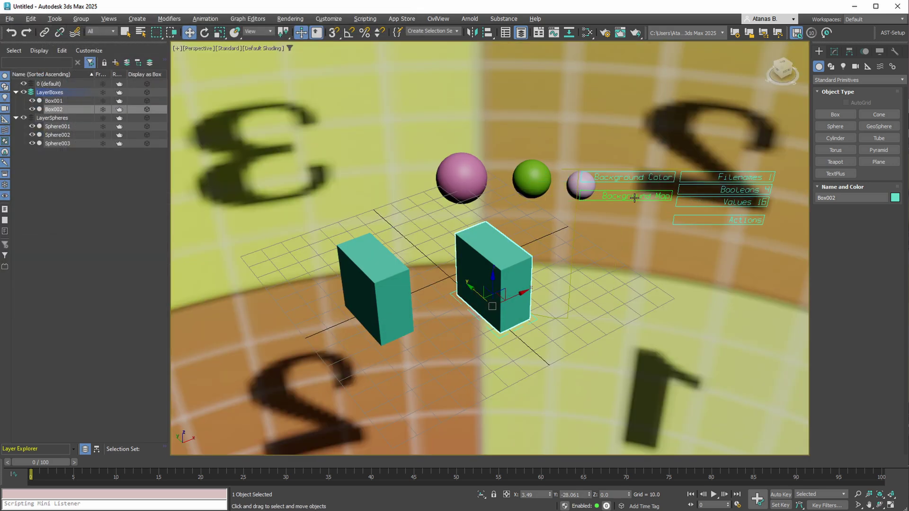
# - Toggle the Use Map option of the environment, leaving it on, and turn the background map's viewport display off
pyautogui.click(662, 208)
pyautogui.click(652, 209)
pyautogui.click(640, 220)
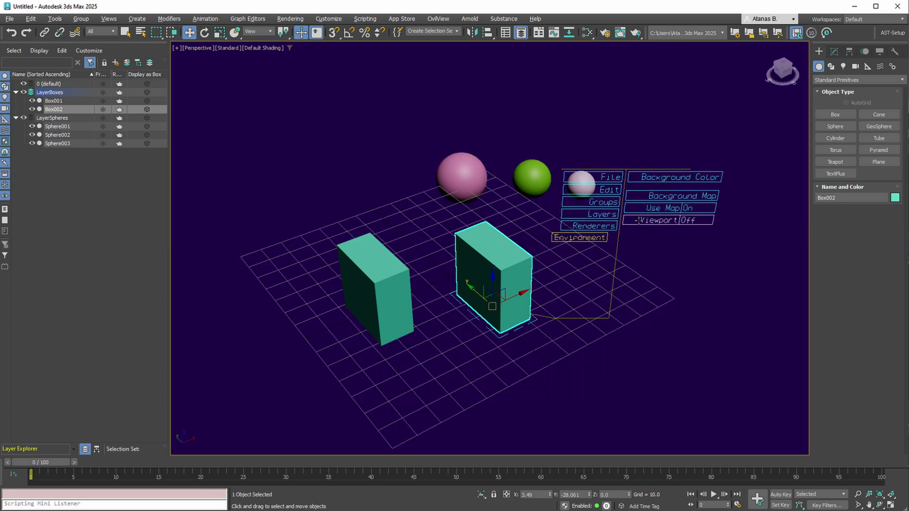
# - Resize the cloned box to length 53.41, width 10.65 and height 21.61 through AHelper's base object parameters
pyautogui.click(586, 237)
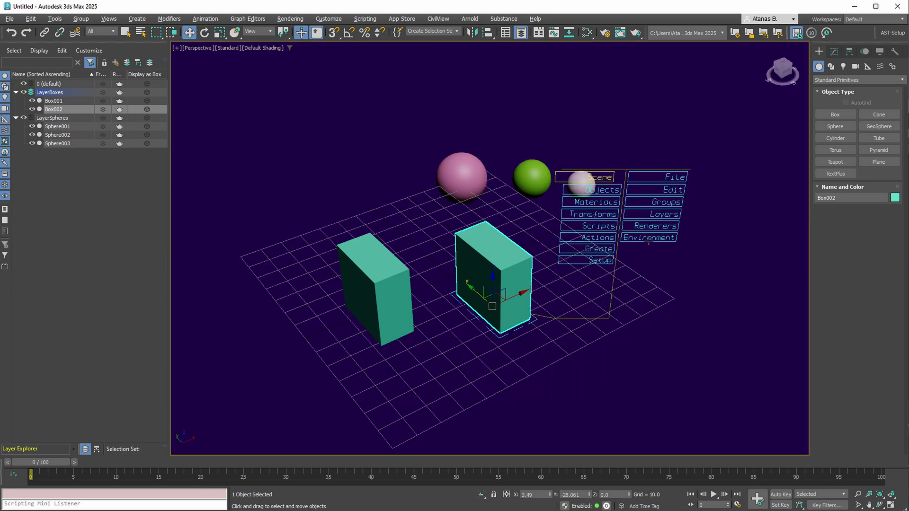
pyautogui.click(601, 190)
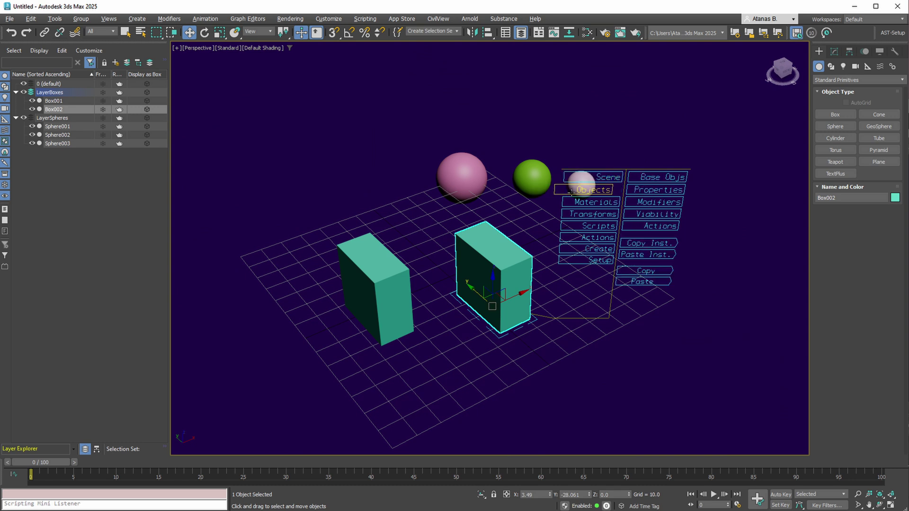
pyautogui.click(654, 177)
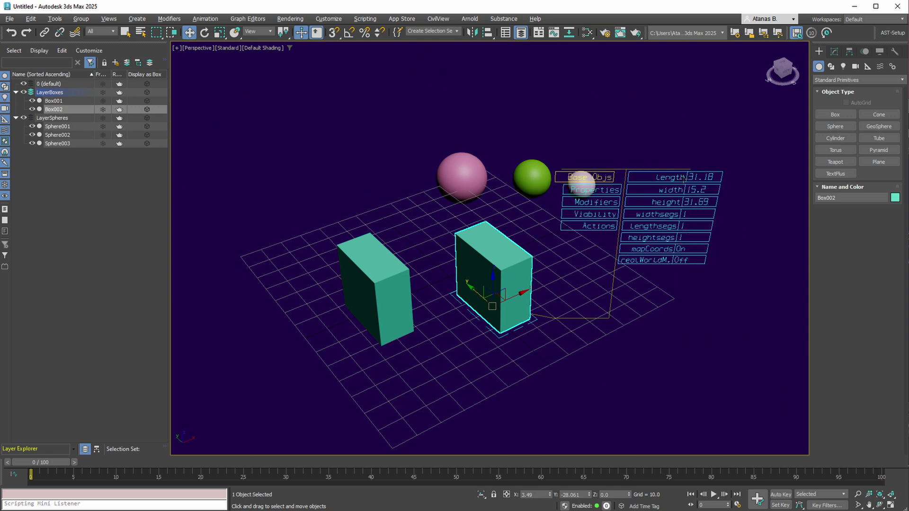
pyautogui.moveTo(653, 178); pyautogui.dragTo(615, 222)
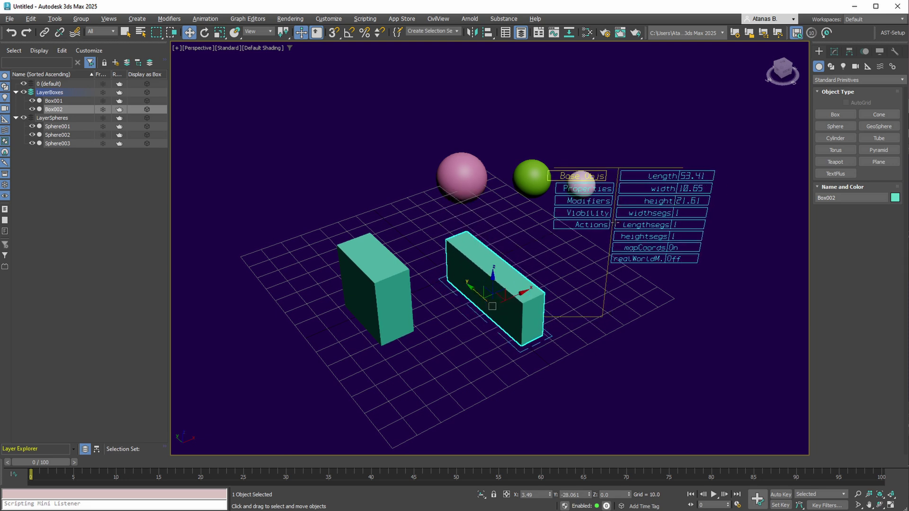
# - Add the other box to the selection and adjust both boxes' dimensions together into wider, lower blocks with AHelper
pyautogui.keyDown('ctrl'); pyautogui.click(348, 279); pyautogui.keyUp('ctrl')
pyautogui.moveTo(698, 204); pyautogui.dragTo(756, 211)
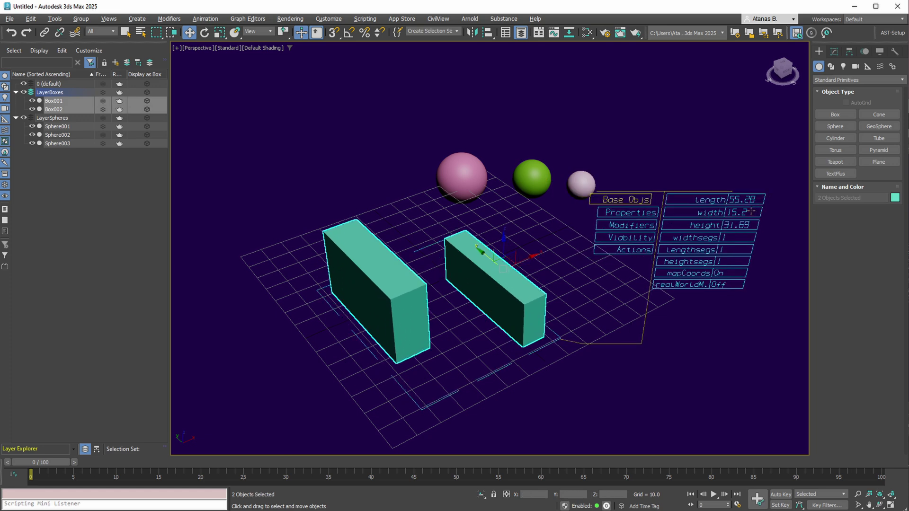
pyautogui.click(834, 51)
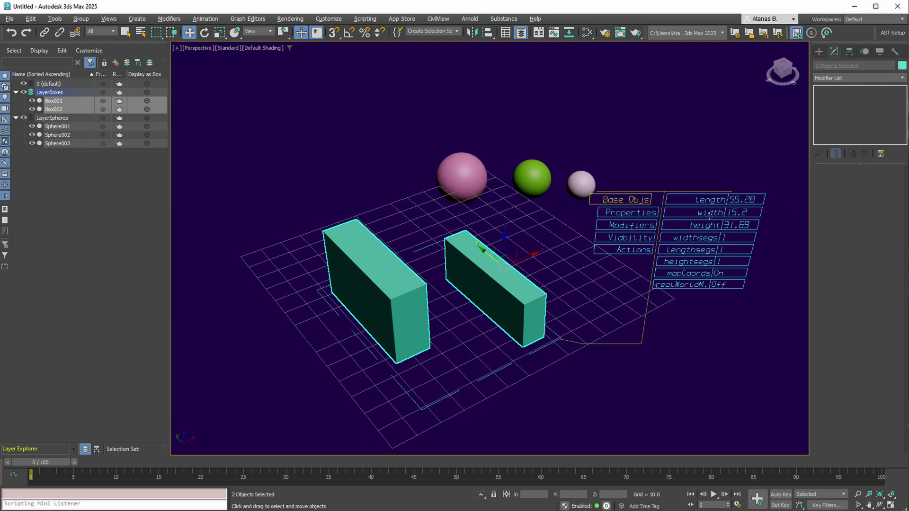
pyautogui.moveTo(709, 214); pyautogui.dragTo(625, 213)
# - Toggle the BoxMode and see-through properties of both boxes on and back off with AHelper
pyautogui.click(612, 207)
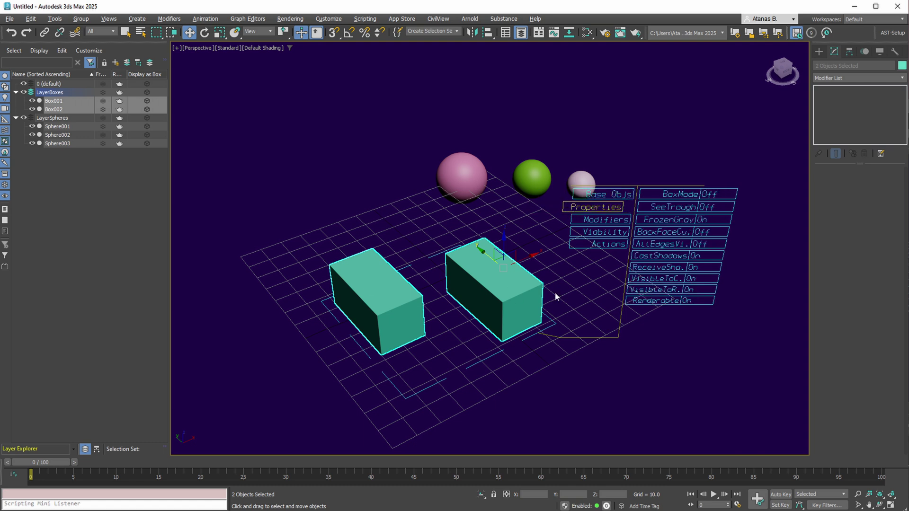
pyautogui.click(681, 194)
pyautogui.click(682, 194)
pyautogui.click(696, 207)
pyautogui.click(696, 207)
# - Look through the rest of the boxes' object properties in AHelper, down to the apply-atmospherics option
pyautogui.moveTo(657, 246); pyautogui.dragTo(649, 383)
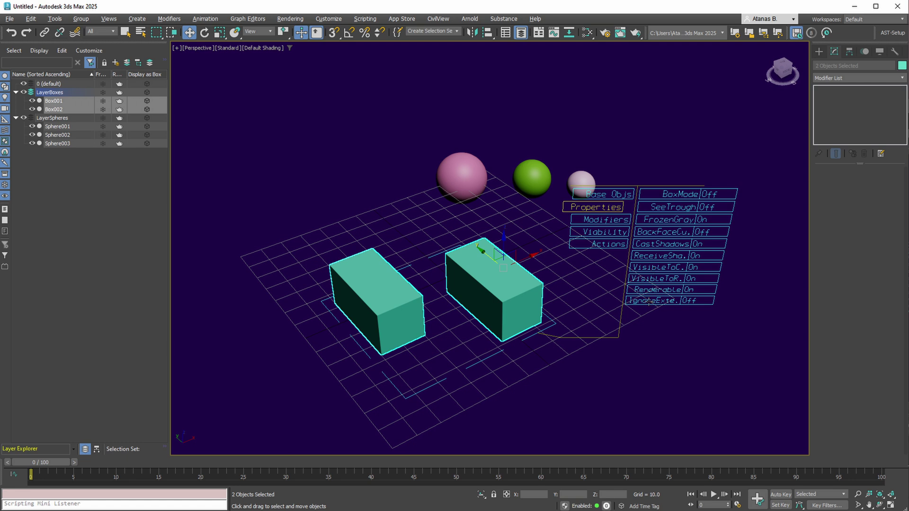
pyautogui.moveTo(654, 259); pyautogui.dragTo(653, 358)
pyautogui.moveTo(659, 245); pyautogui.dragTo(658, 327)
pyautogui.moveTo(657, 243); pyautogui.dragTo(669, 325)
pyautogui.click(658, 302)
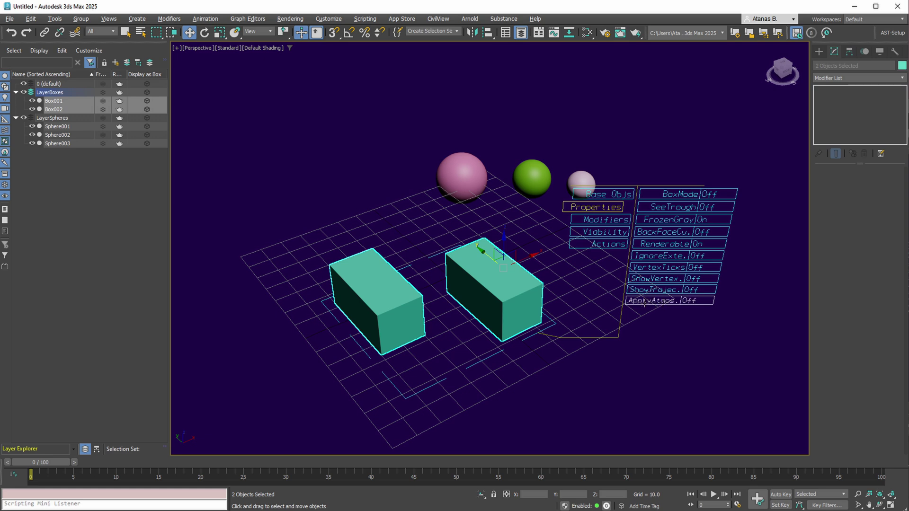
# - Add an Edit Poly modifier and a Noise modifier to both boxes with AHelper
pyautogui.click(606, 219)
pyautogui.click(715, 194)
pyautogui.click(714, 199)
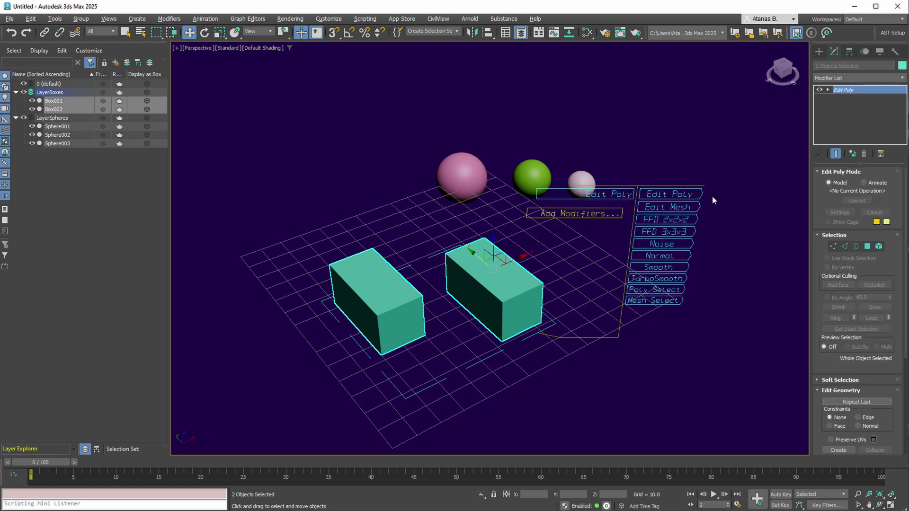
pyautogui.click(681, 244)
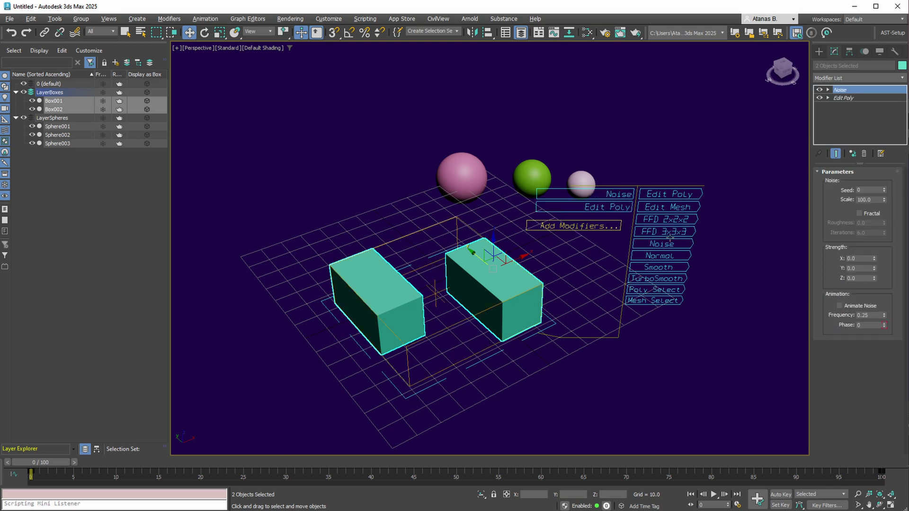
# - Set the Noise modifier's strength to X 23.44, Y 23.925 and Z 23.93 through its AHelper values
pyautogui.click(580, 194)
pyautogui.click(681, 208)
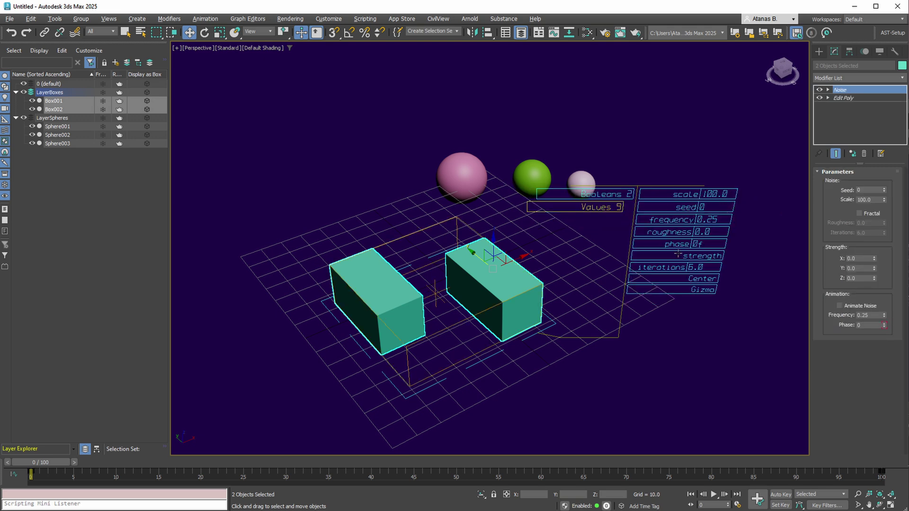
pyautogui.click(676, 255)
pyautogui.moveTo(679, 192); pyautogui.dragTo(746, 194)
pyautogui.moveTo(687, 207); pyautogui.dragTo(742, 209)
pyautogui.moveTo(686, 221); pyautogui.dragTo(742, 221)
pyautogui.moveTo(559, 201); pyautogui.dragTo(637, 201)
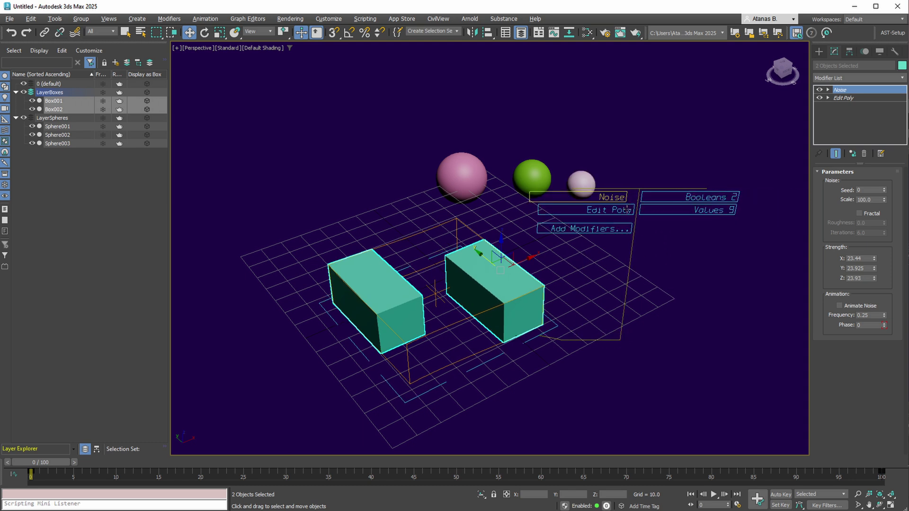
# - Hide both selected boxes with AHelper's visibility commands, then undo the hiding
pyautogui.click(626, 210)
pyautogui.click(607, 235)
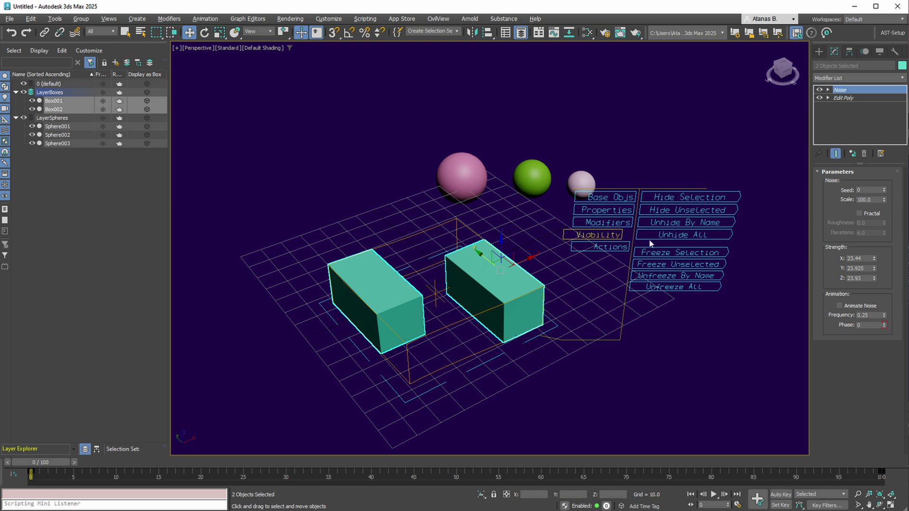
pyautogui.click(676, 198)
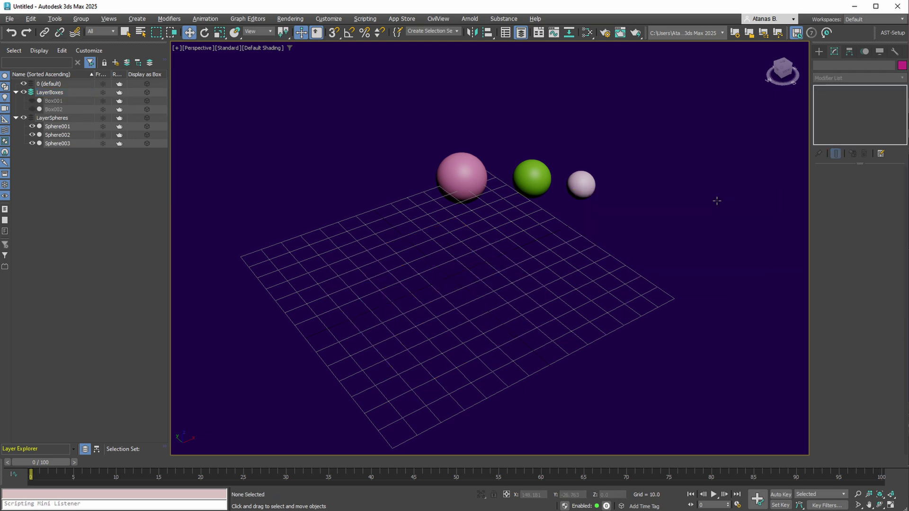
pyautogui.hotkey('ctrl', 'z')
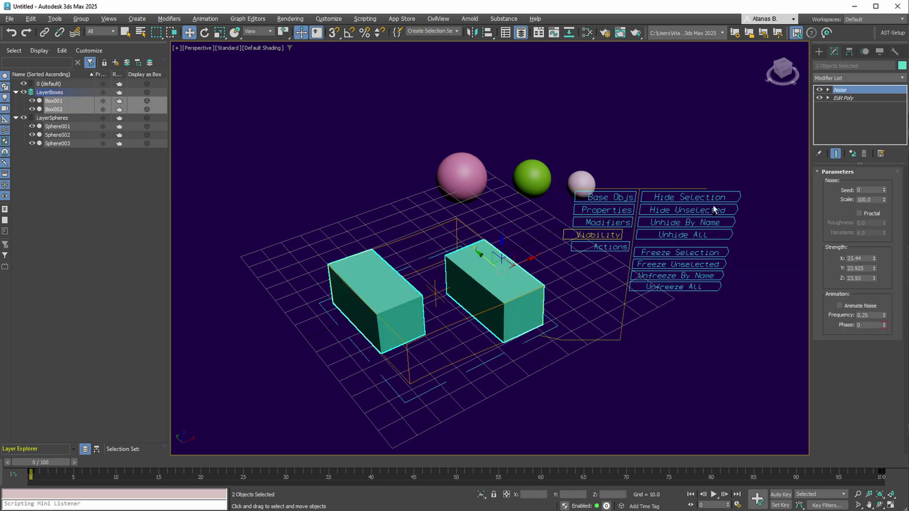
# - Hide all unselected objects with AHelper's visibility commands, then unhide everything
pyautogui.click(673, 211)
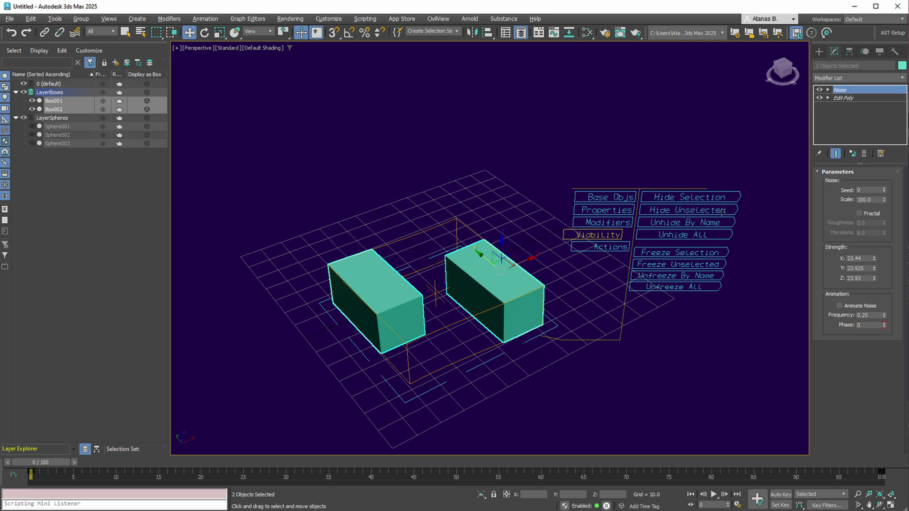
pyautogui.click(705, 235)
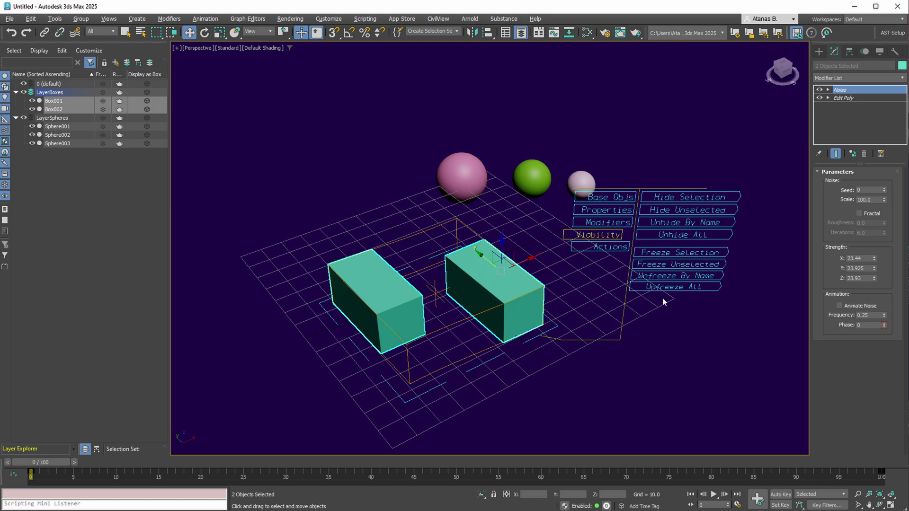
# - Try AHelper's Convert To Poly action on both selected boxes, then undo it
pyautogui.moveTo(577, 252)
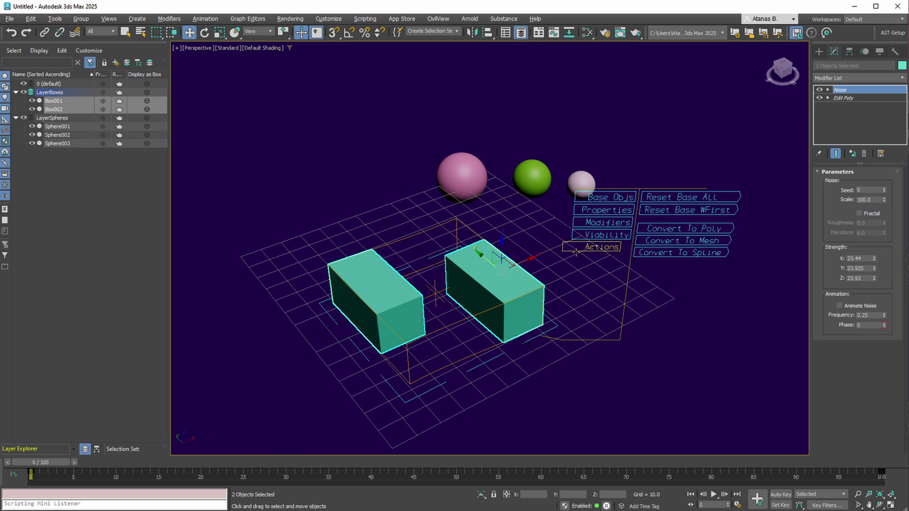
pyautogui.click(737, 228)
pyautogui.hotkey('ctrl', 'z')
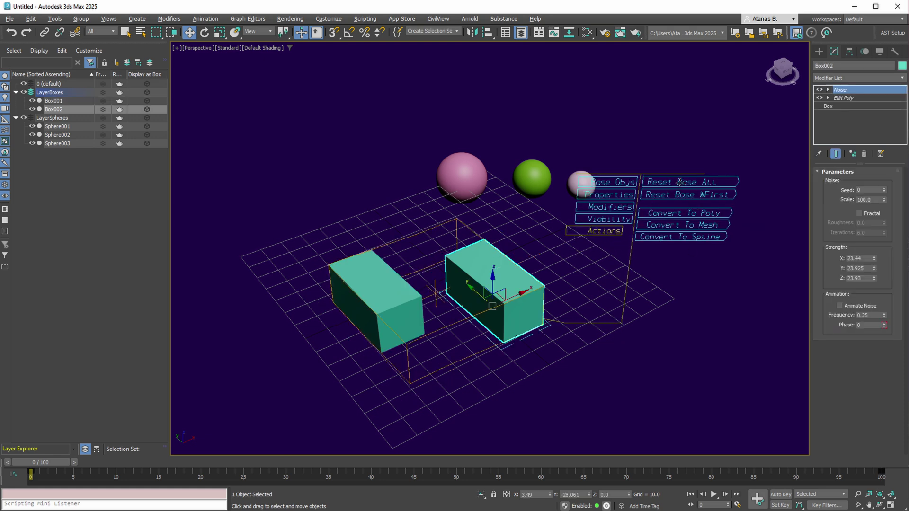
# - Reset Box002's base parameters with AHelper's Reset Base All and enable Generate Mapping Coords at its Box level
pyautogui.click(682, 182)
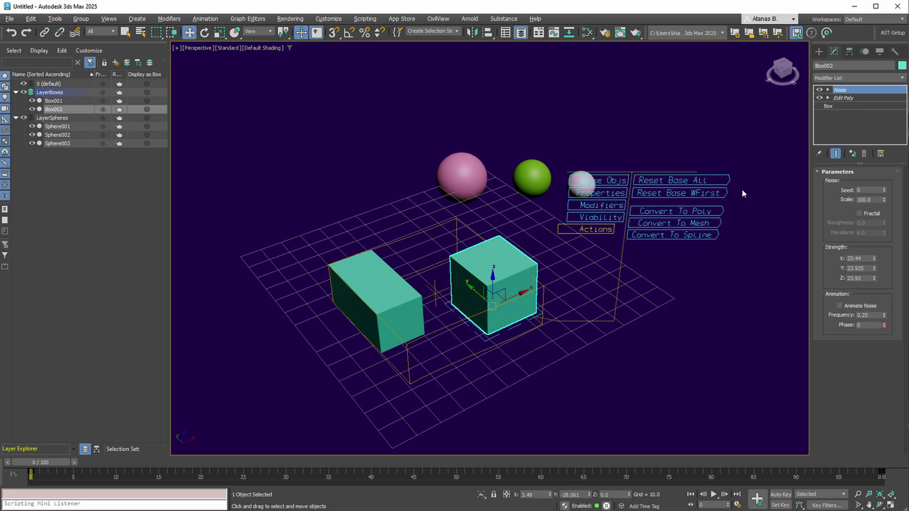
pyautogui.click(830, 106)
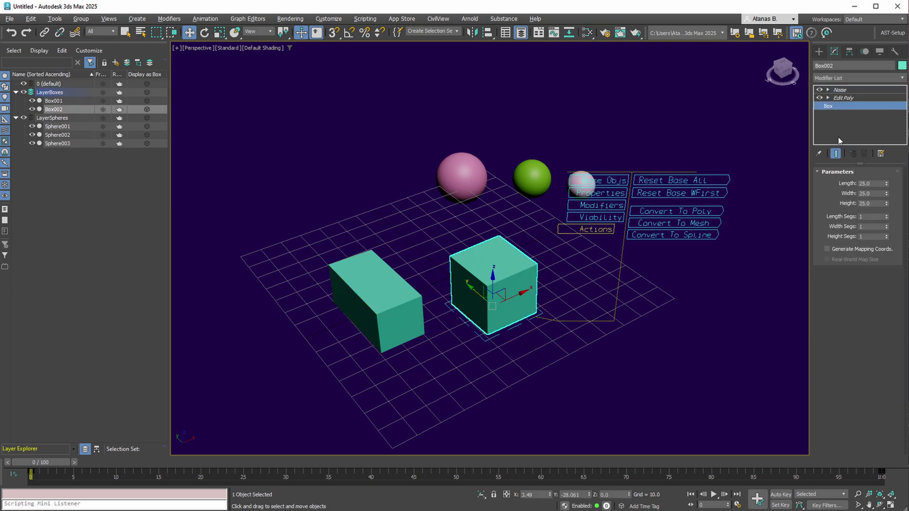
pyautogui.click(827, 249)
# - Apply a new Physical material to Box002 through AHelper's material actions
pyautogui.click(592, 231)
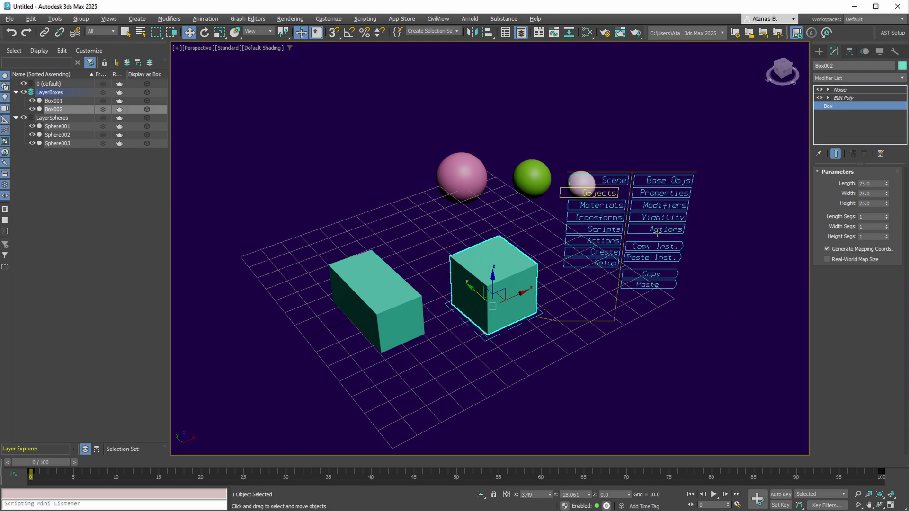
pyautogui.moveTo(593, 205)
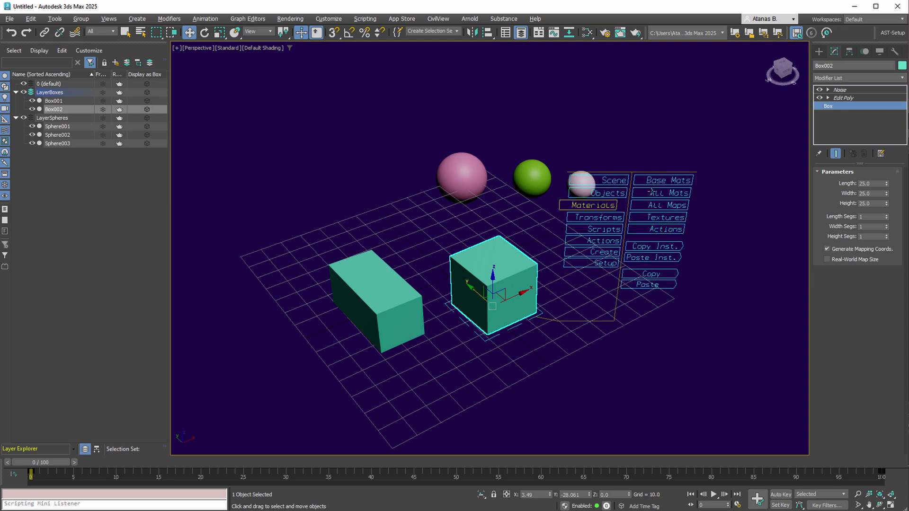
pyautogui.moveTo(658, 182); pyautogui.dragTo(707, 182)
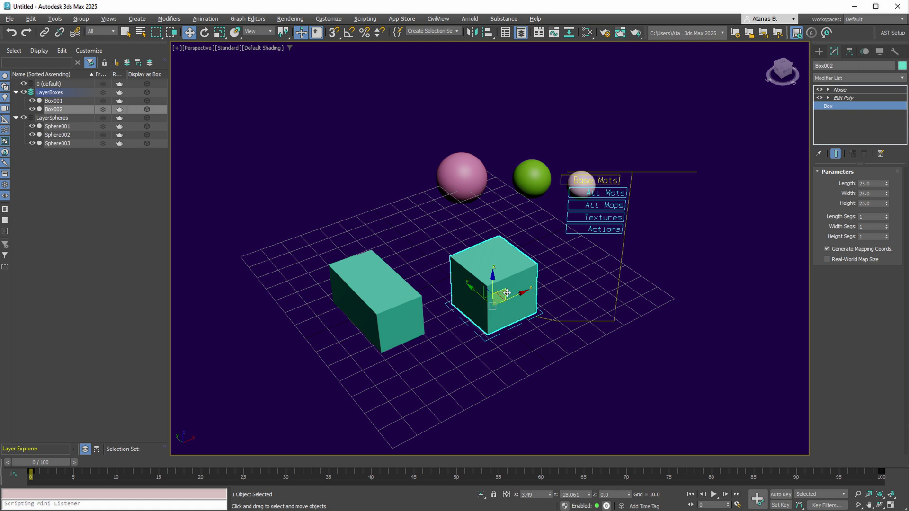
pyautogui.moveTo(561, 231)
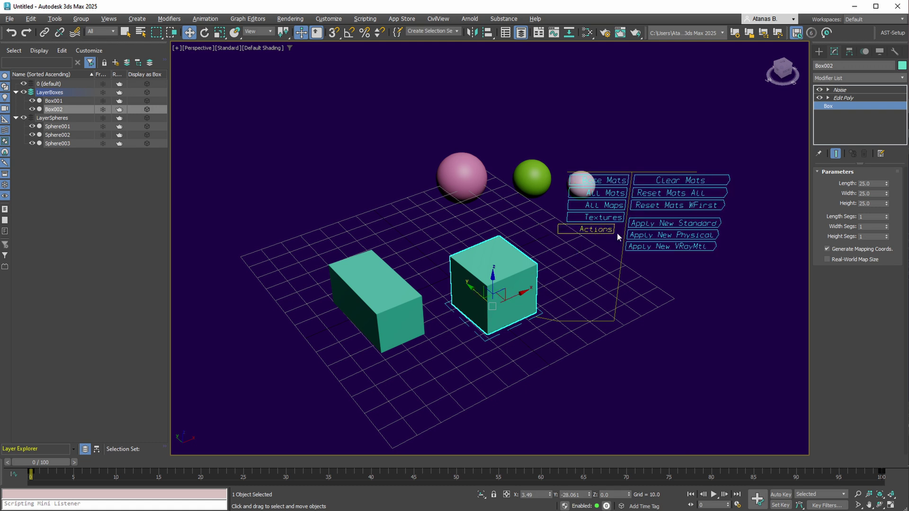
pyautogui.click(673, 234)
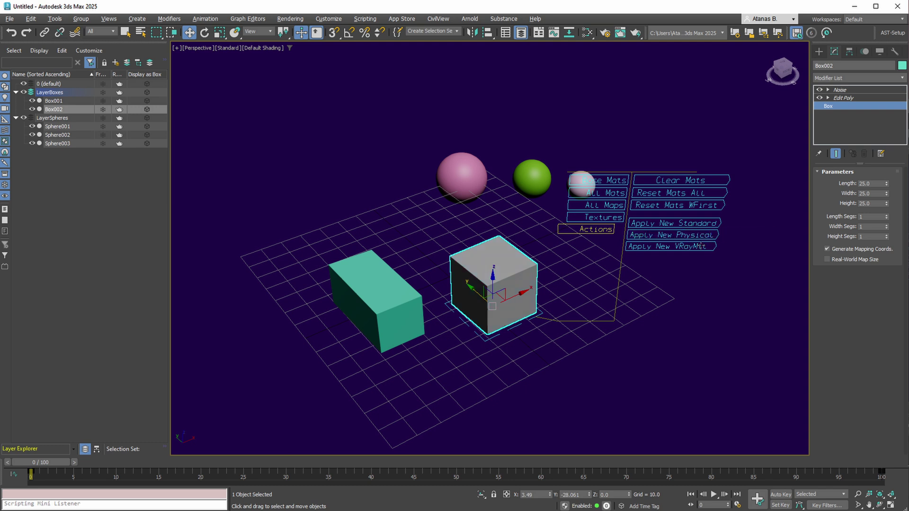
# - Load the BIGLEAF3.TGA bitmap into the base_color_map of Box002's Physical material with AHelper
pyautogui.moveTo(616, 181)
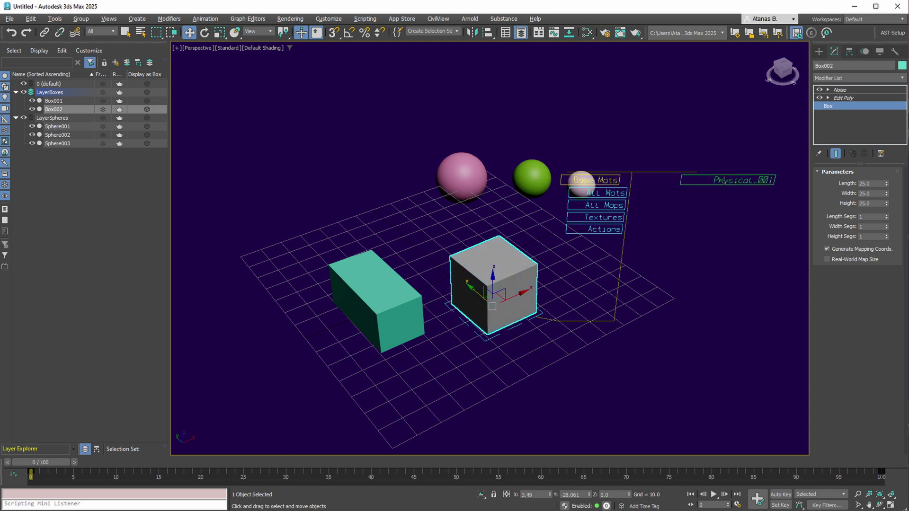
pyautogui.click(701, 180)
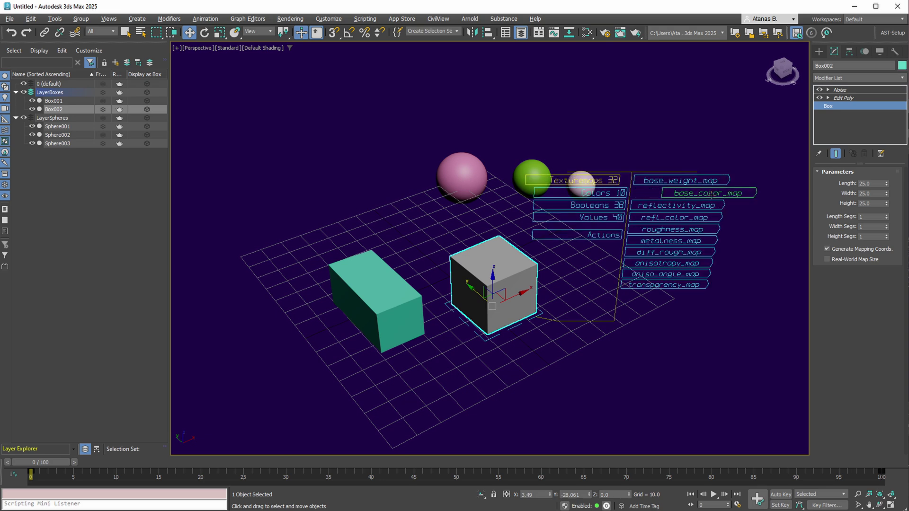
pyautogui.click(710, 194)
pyautogui.doubleClick(366, 143)
pyautogui.click(327, 177)
pyautogui.click(386, 206)
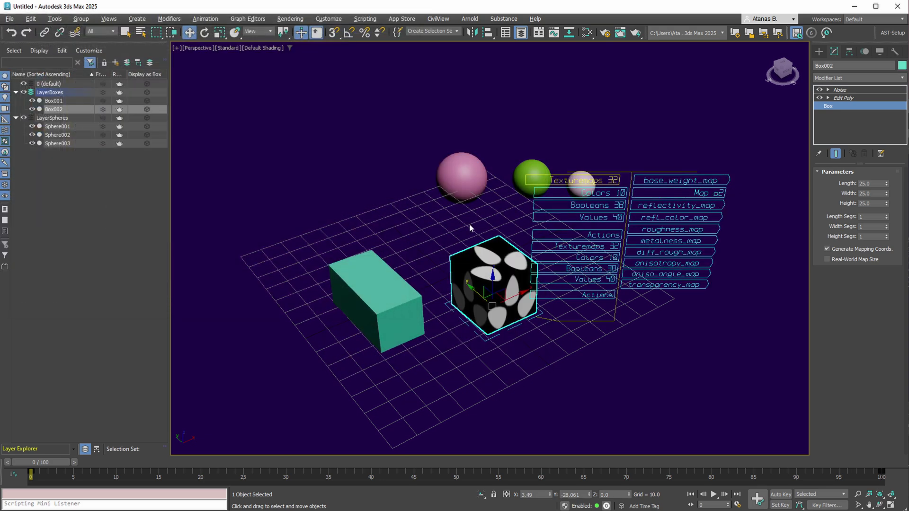
# - Select Box001 and apply a new Physical material to it through AHelper's material actions
pyautogui.moveTo(480, 299); pyautogui.dragTo(520, 298, button='middle')
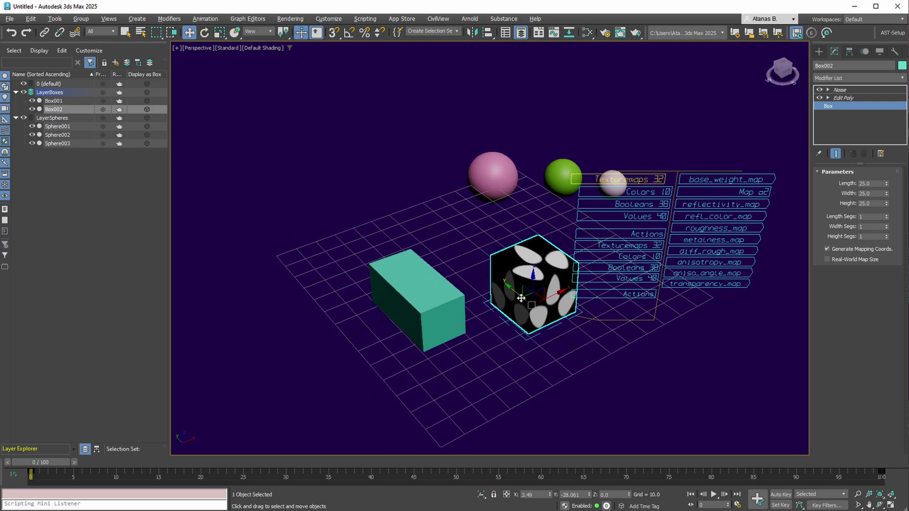
pyautogui.click(430, 301)
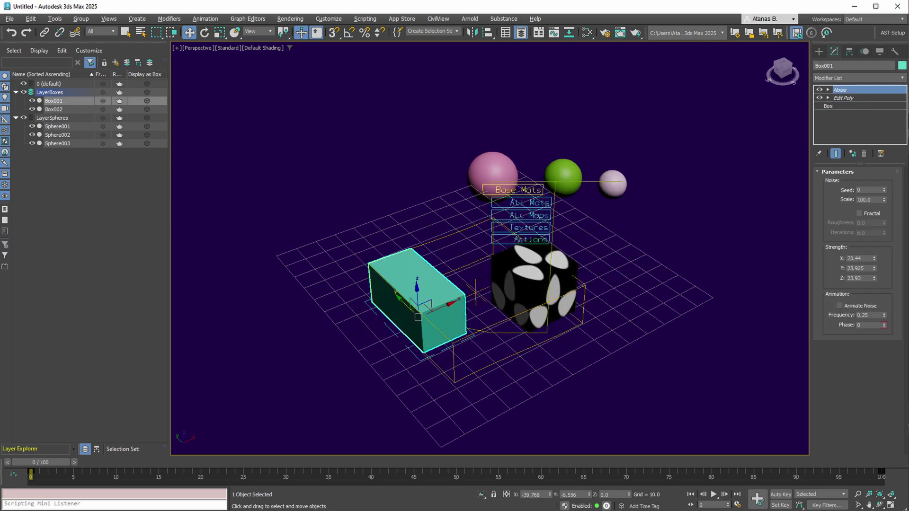
pyautogui.click(518, 190)
pyautogui.click(585, 240)
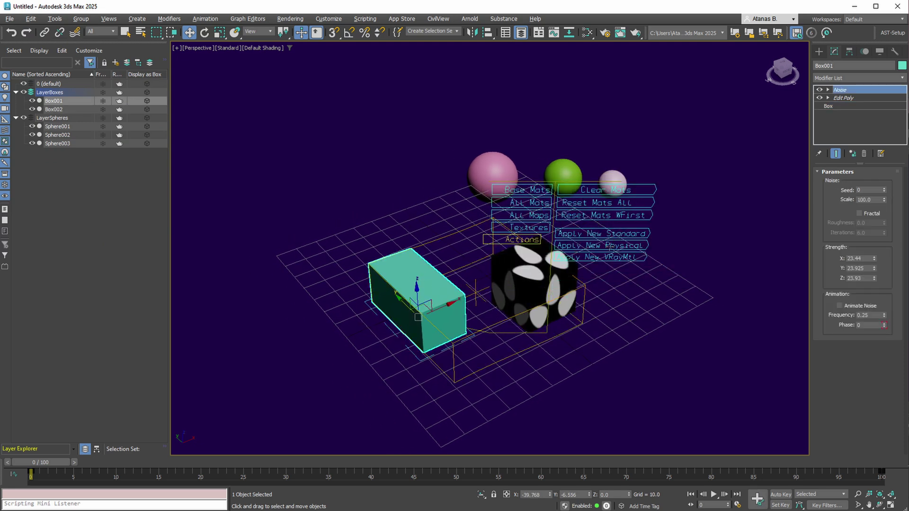
pyautogui.moveTo(538, 333); pyautogui.dragTo(662, 300)
pyautogui.moveTo(640, 270); pyautogui.dragTo(592, 294, button='middle')
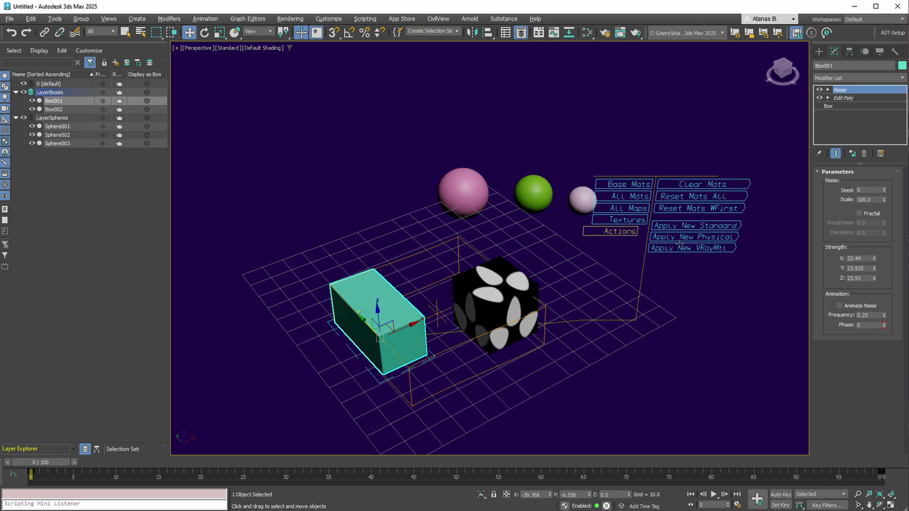
# - Load the FLOWER3.TGA bitmap into the base_color_map of Box001's Physical material with AHelper
pyautogui.click(620, 185)
pyautogui.click(722, 186)
pyautogui.click(700, 186)
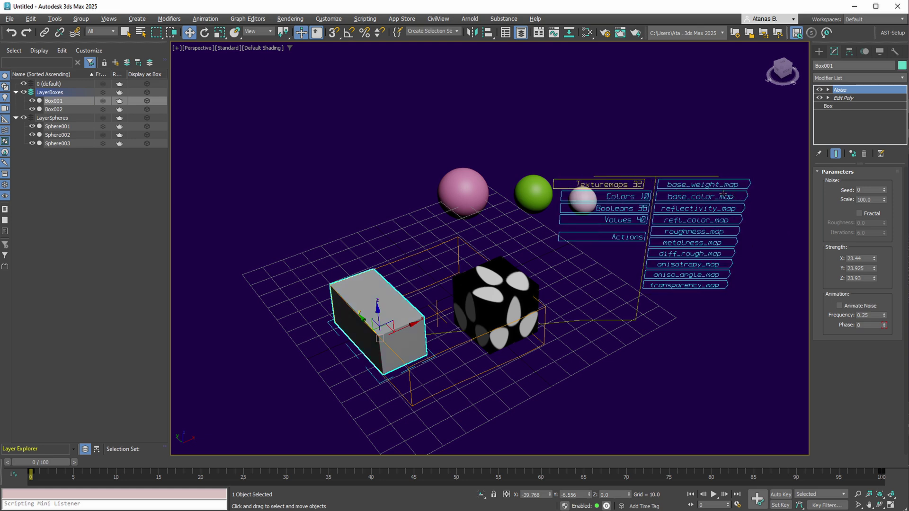
pyautogui.click(748, 197)
pyautogui.doubleClick(365, 144)
pyautogui.scroll(-3, 142, 133)
pyautogui.click(87, 150)
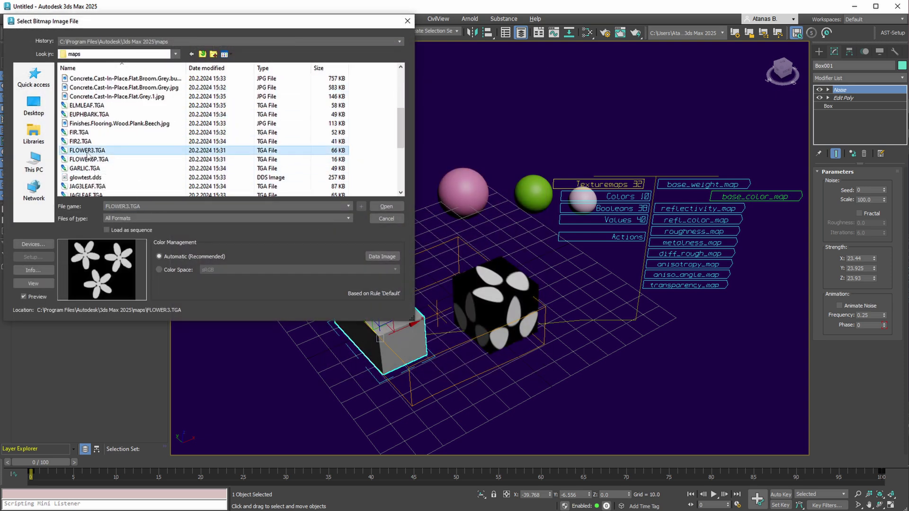
pyautogui.click(385, 206)
# - View the FLOWER3.TGA image and open its containing folder from the map's AHelper filename commands, closing each window again
pyautogui.moveTo(471, 322); pyautogui.dragTo(474, 331, button='middle')
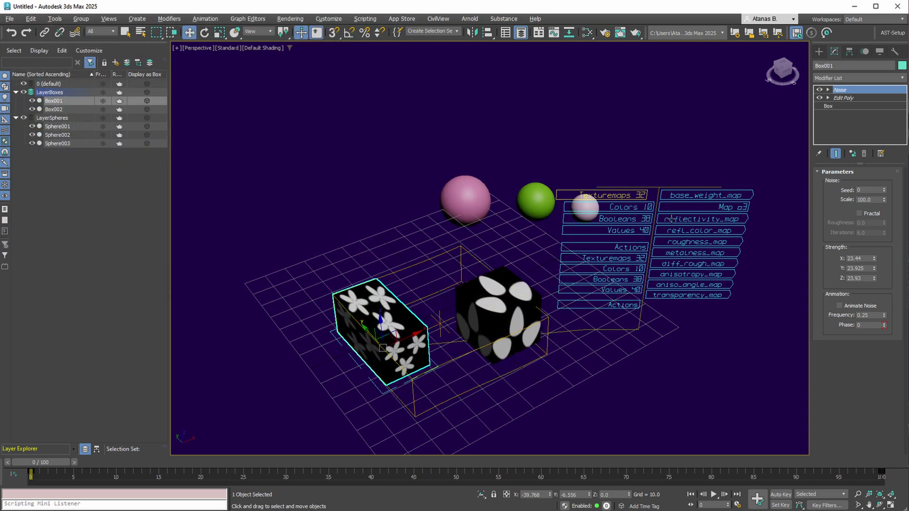
pyautogui.click(719, 208)
pyautogui.click(702, 197)
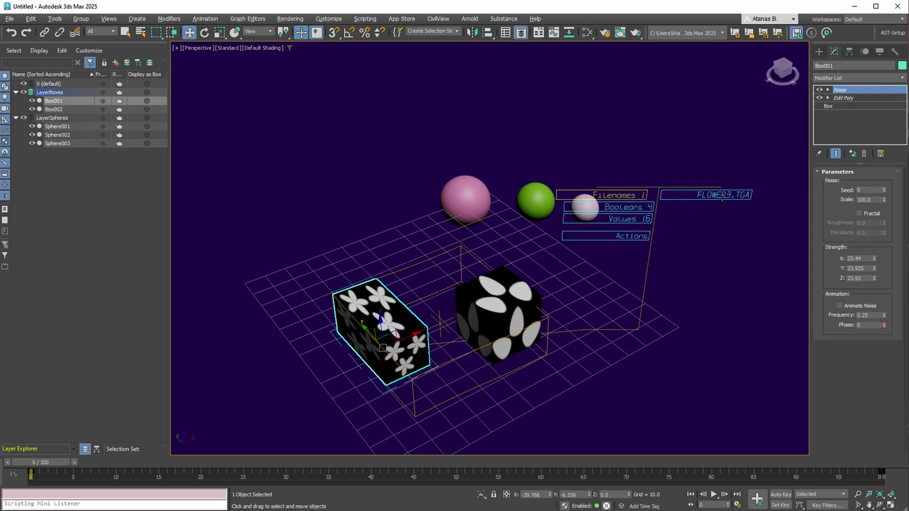
pyautogui.moveTo(625, 330); pyautogui.dragTo(637, 350)
pyautogui.click(743, 216)
pyautogui.click(701, 237)
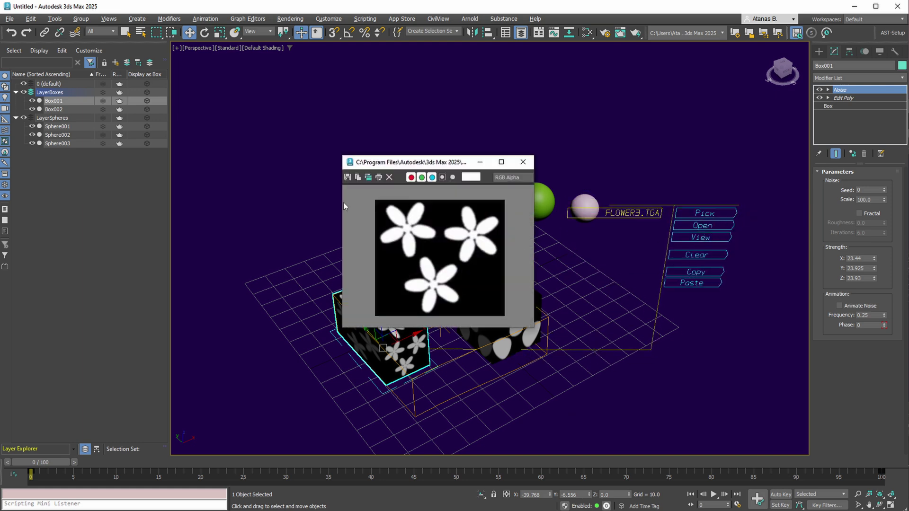
pyautogui.click(523, 162)
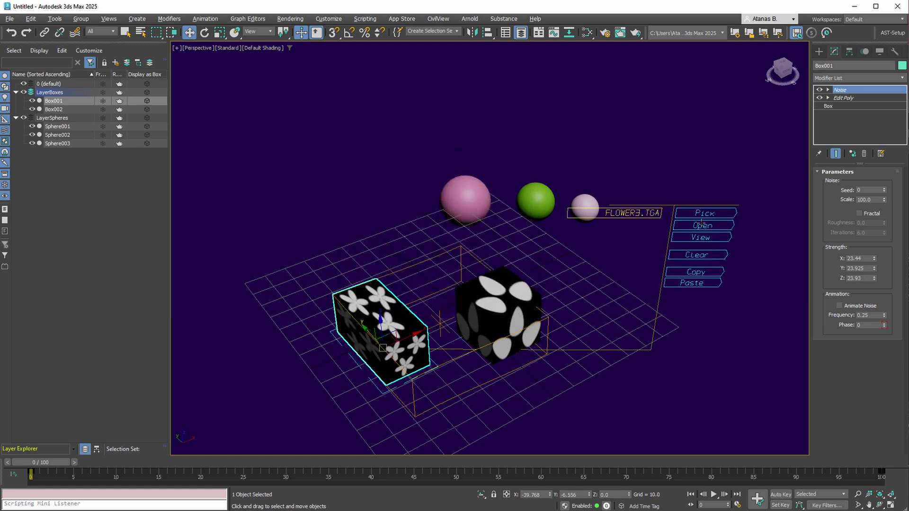
pyautogui.click(729, 227)
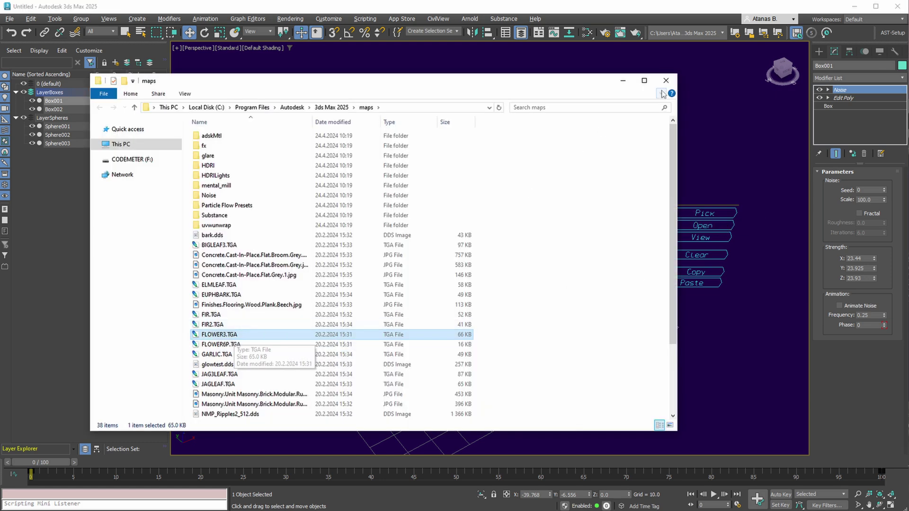
pyautogui.click(666, 81)
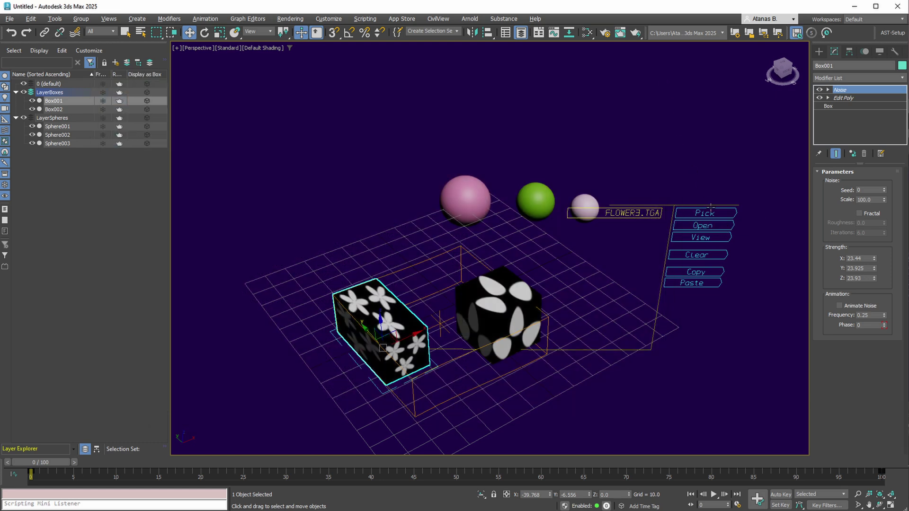
# - Replace the bitmap file of Box001's base color map with OAKLEAF.TGA using AHelper's Pick command
pyautogui.click(736, 214)
pyautogui.scroll(-8, 189, 142)
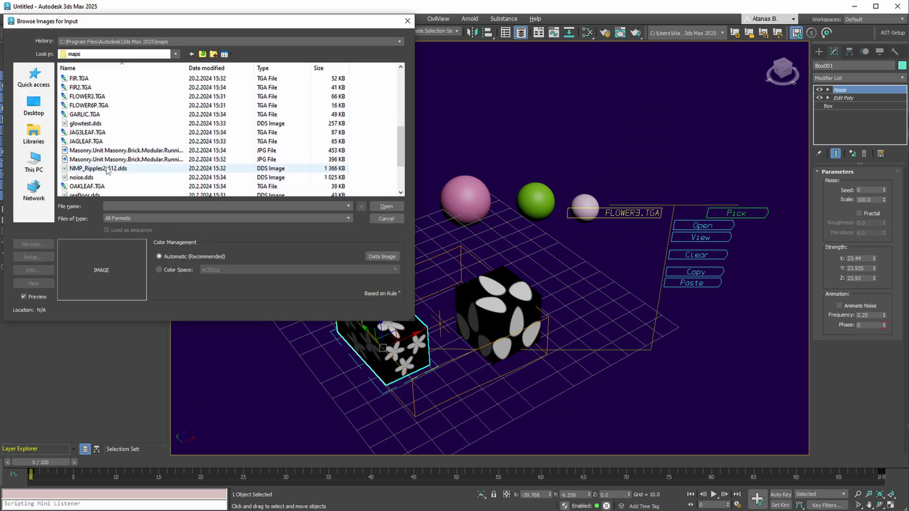
pyautogui.click(119, 141)
pyautogui.scroll(-2, 141, 164)
pyautogui.doubleClick(88, 123)
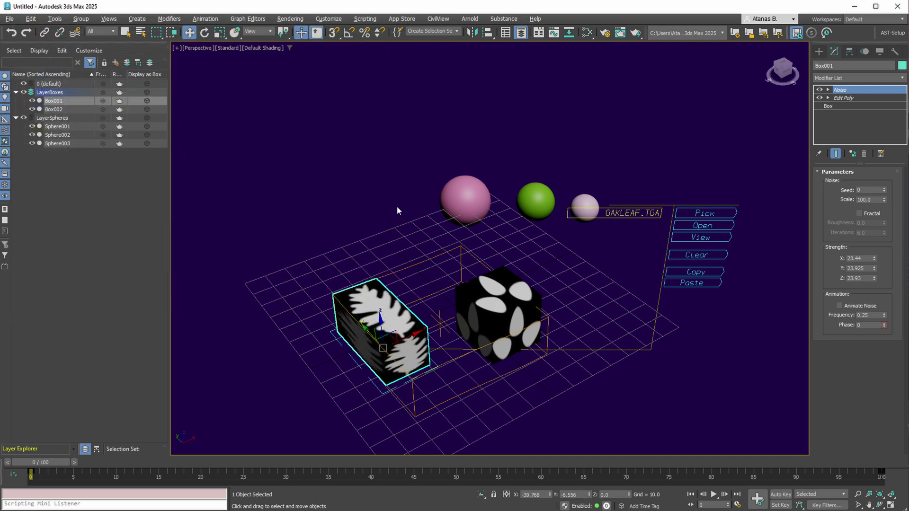
# - Select Box001 and Box002 and replace the bitmap of their shared base color map with uv-grid.png using AHelper's Pick command
pyautogui.click(583, 284)
pyautogui.moveTo(340, 375); pyautogui.dragTo(340, 376)
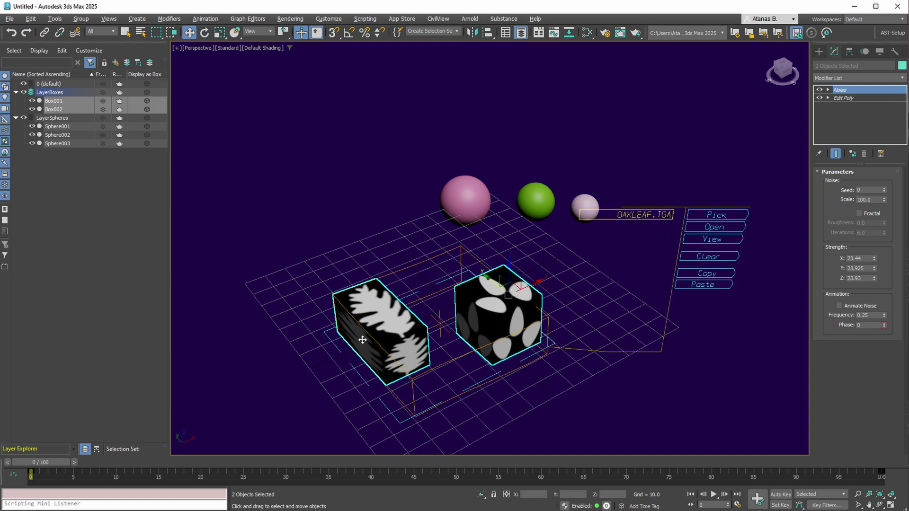
pyautogui.click(638, 215)
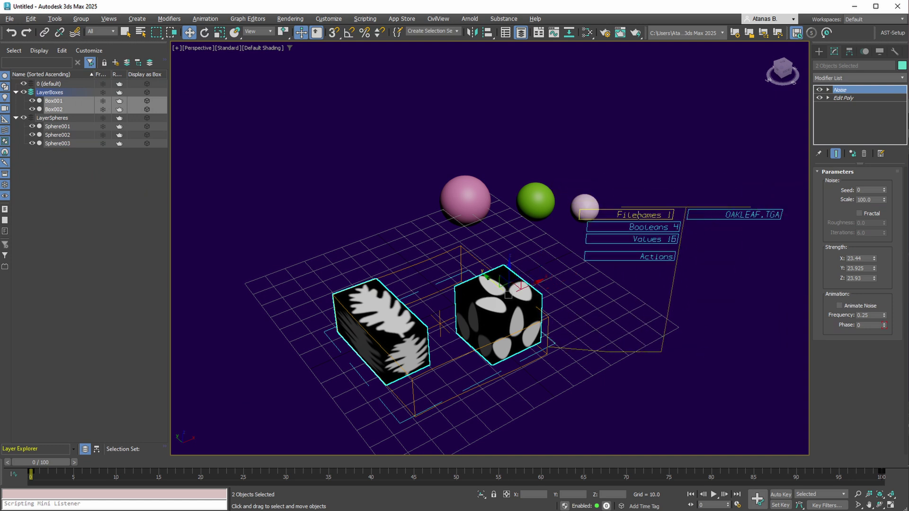
pyautogui.click(639, 215)
pyautogui.click(663, 216)
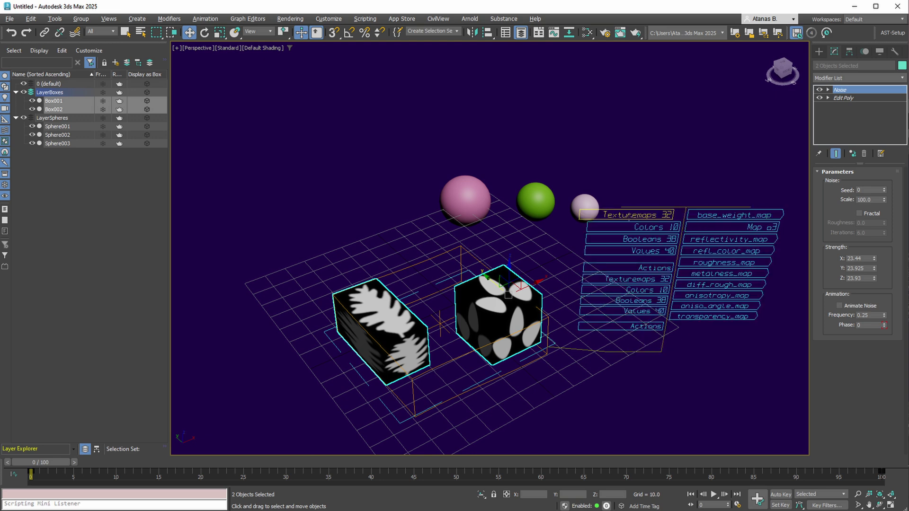
pyautogui.click(748, 228)
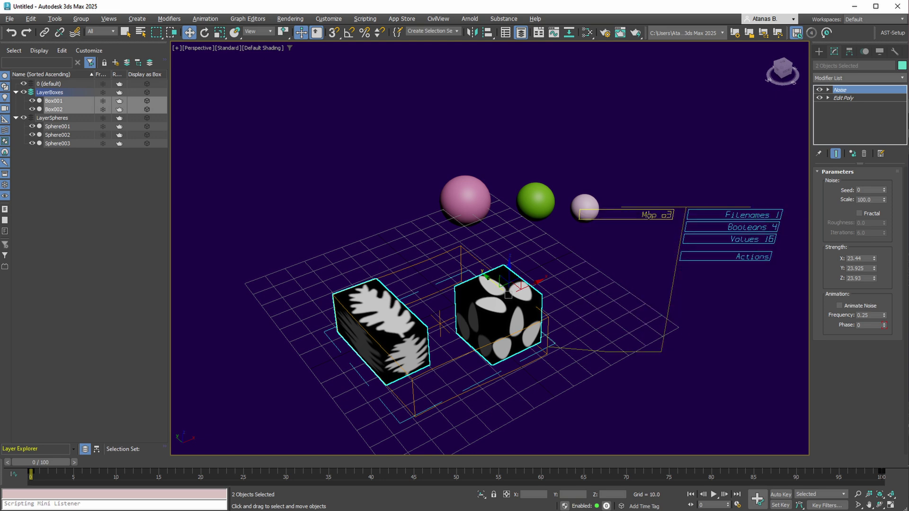
pyautogui.click(710, 217)
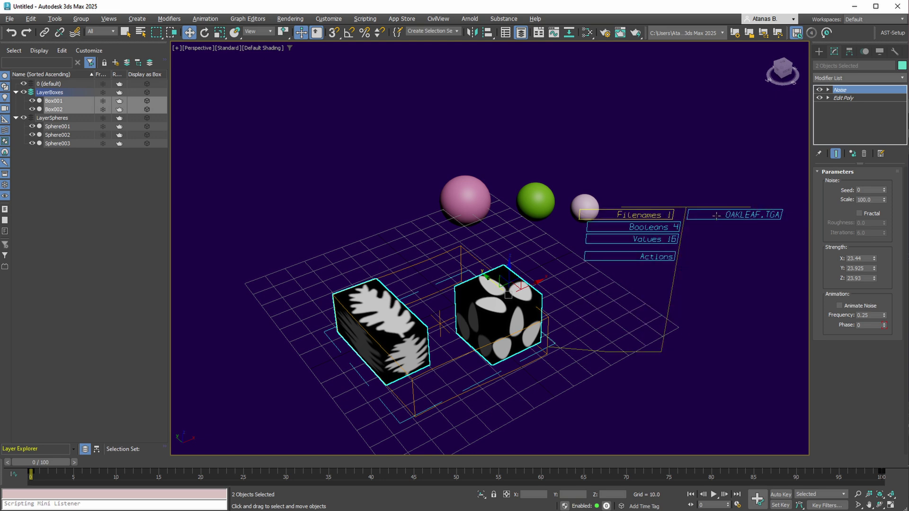
pyautogui.moveTo(717, 216); pyautogui.dragTo(767, 216)
pyautogui.click(767, 216)
pyautogui.click(760, 214)
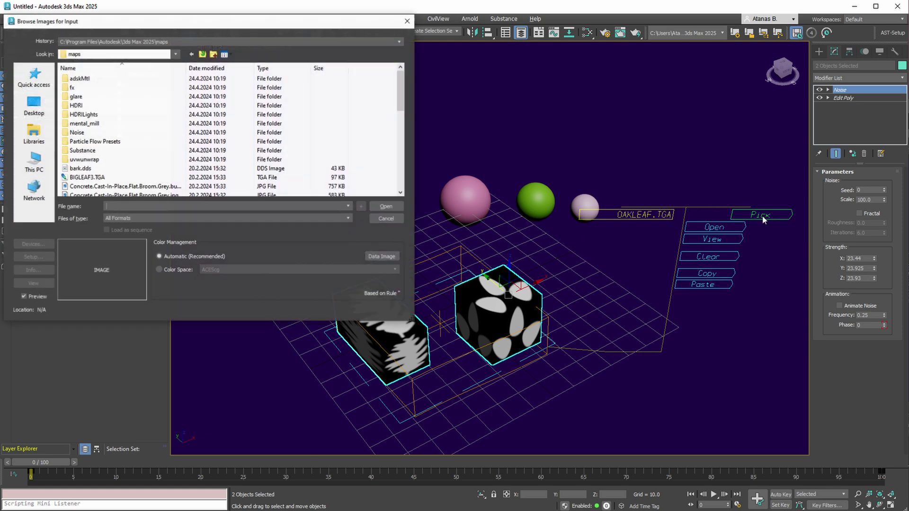
pyautogui.scroll(-10, 133, 133)
pyautogui.click(97, 142)
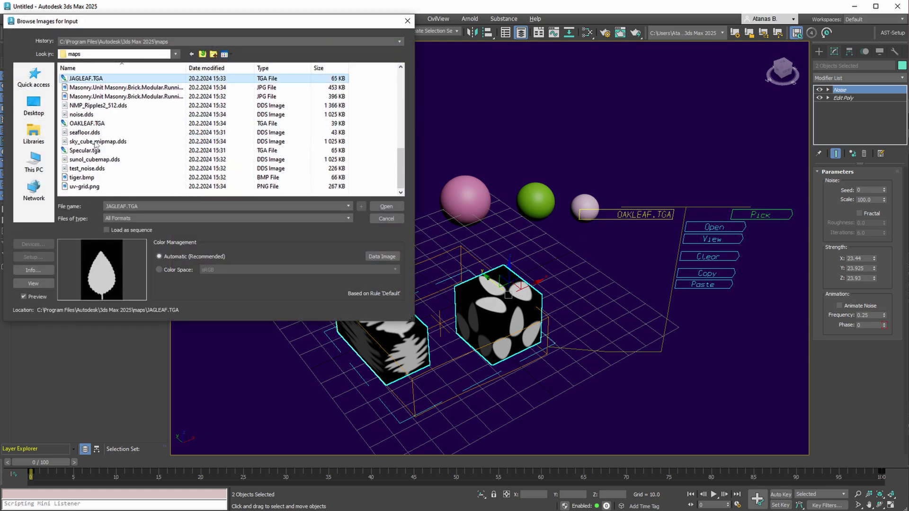
pyautogui.click(85, 187)
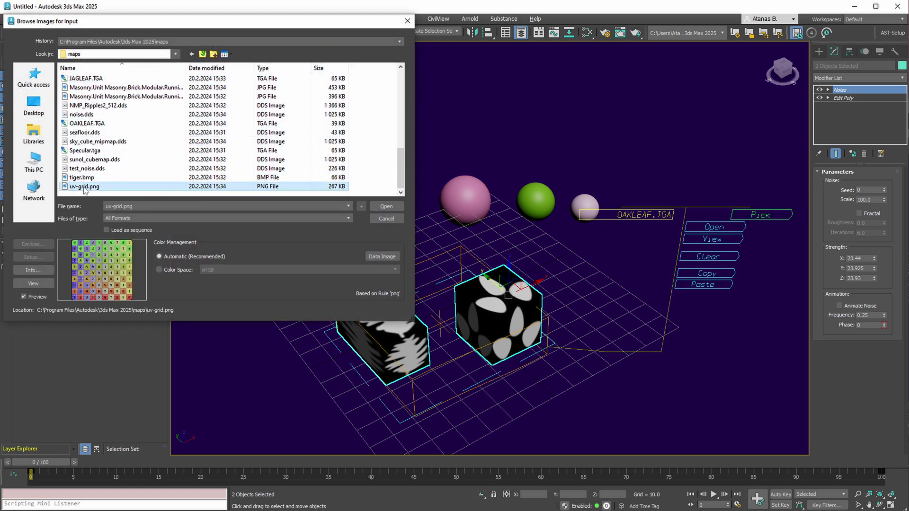
pyautogui.click(388, 207)
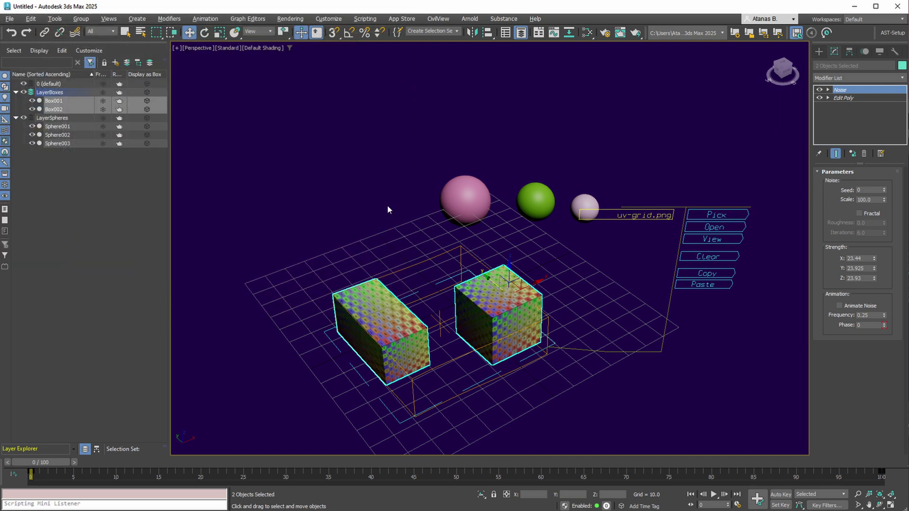
# - Move both boxes together across the grid with AHelper's Move transforms
pyautogui.click(630, 214)
pyautogui.click(622, 214)
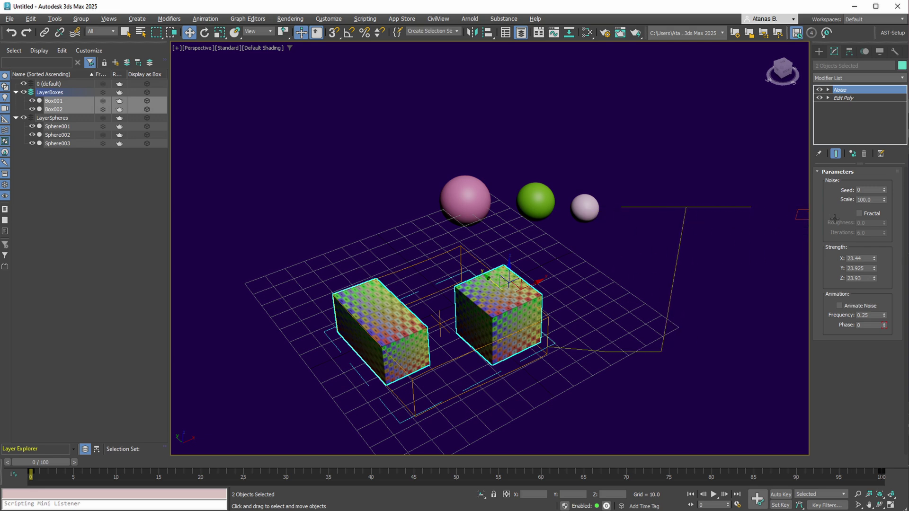
pyautogui.click(330, 228)
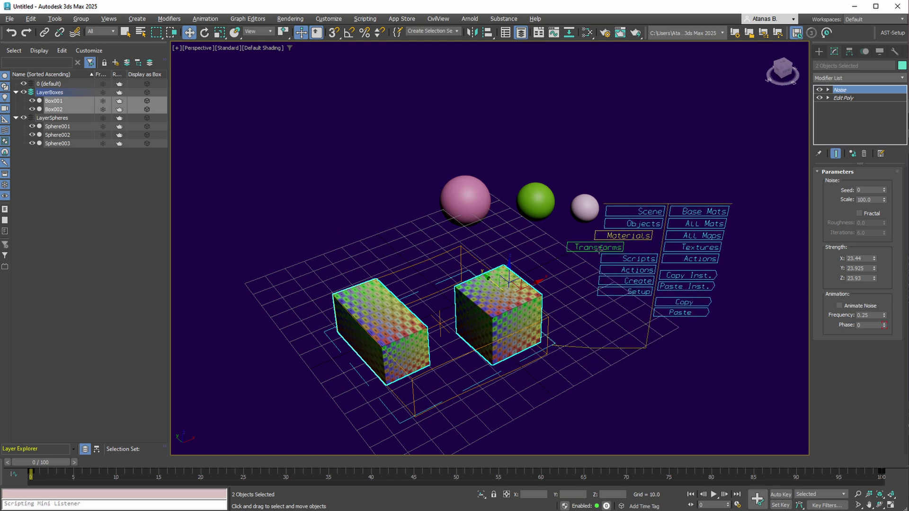
pyautogui.click(599, 248)
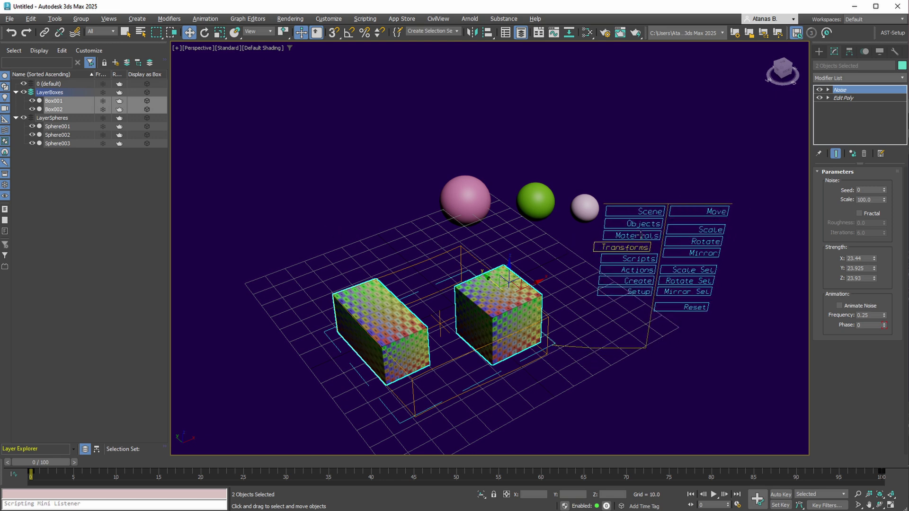
pyautogui.click(706, 212)
pyautogui.moveTo(692, 212)
pyautogui.mouseDown()
pyautogui.moveTo(739, 246)
pyautogui.moveTo(681, 247)
pyautogui.moveTo(643, 220)
pyautogui.moveTo(692, 186)
pyautogui.moveTo(714, 215)
pyautogui.moveTo(685, 216)
pyautogui.mouseUp()
pyautogui.moveTo(676, 252); pyautogui.dragTo(682, 254)
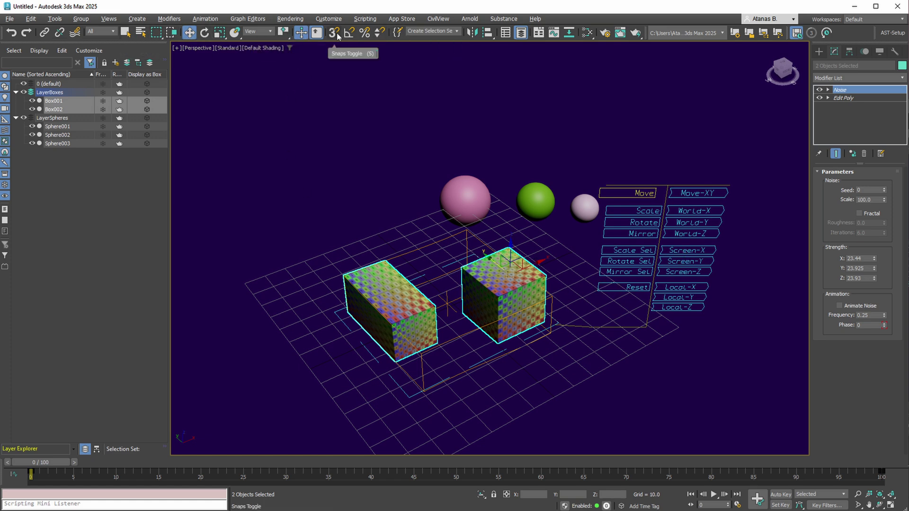
# - Rotate both boxes around their local Z axes with AHelper's Rotate Local-Z transform
pyautogui.moveTo(515, 258); pyautogui.dragTo(433, 249, button='middle')
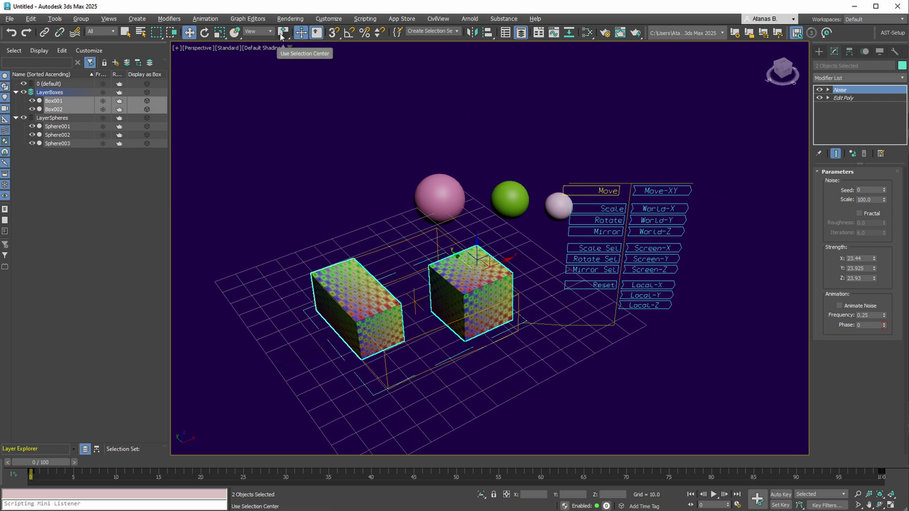
pyautogui.click(581, 224)
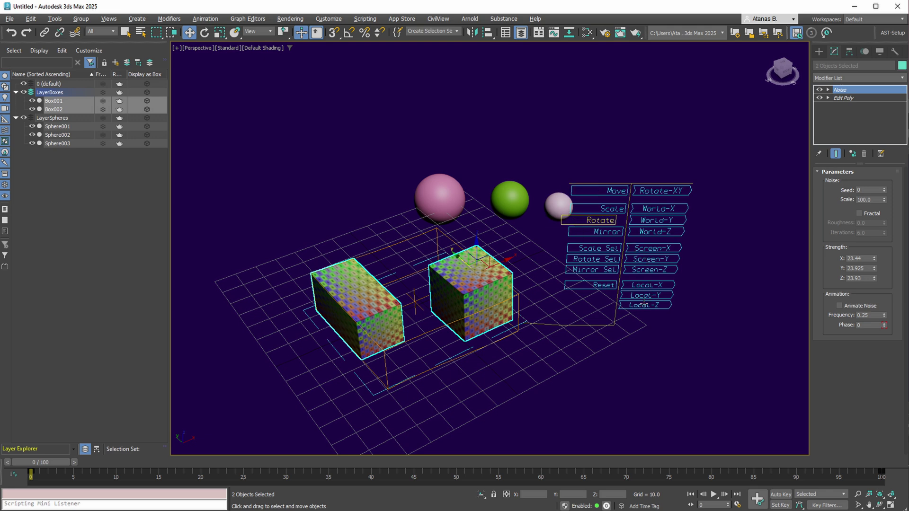
pyautogui.moveTo(640, 308); pyautogui.dragTo(736, 300)
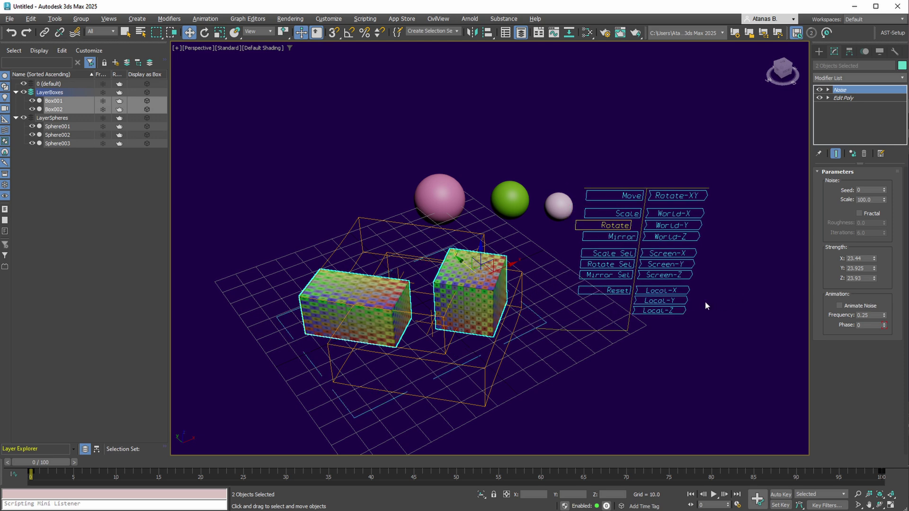
# - Switch the transform center to the objects' pivot points and rotate both boxes around World-Z with AHelper's Rotate Sel
pyautogui.moveTo(282, 34); pyautogui.dragTo(286, 49)
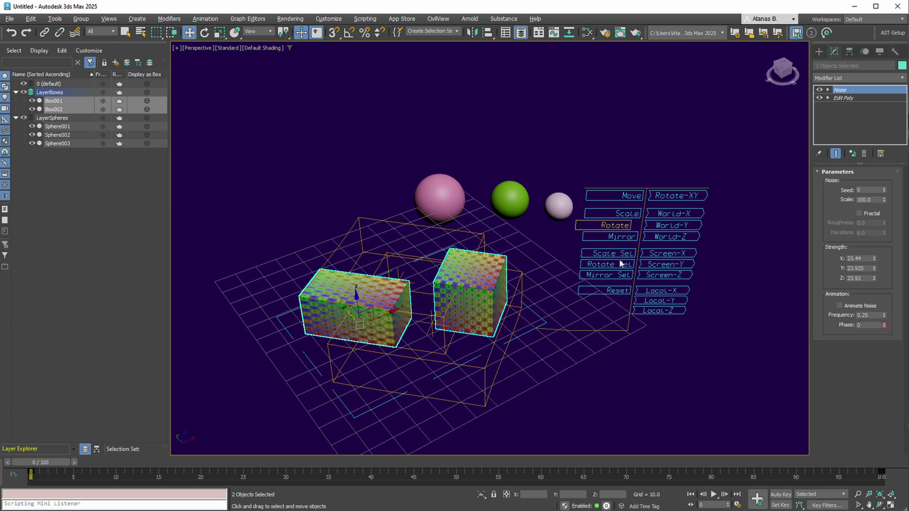
pyautogui.moveTo(614, 264); pyautogui.dragTo(581, 264)
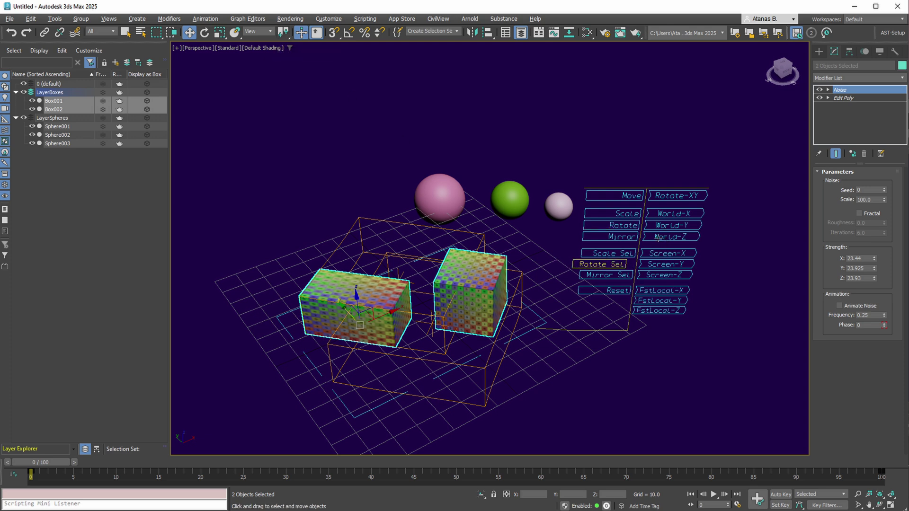
pyautogui.moveTo(659, 237); pyautogui.dragTo(645, 267)
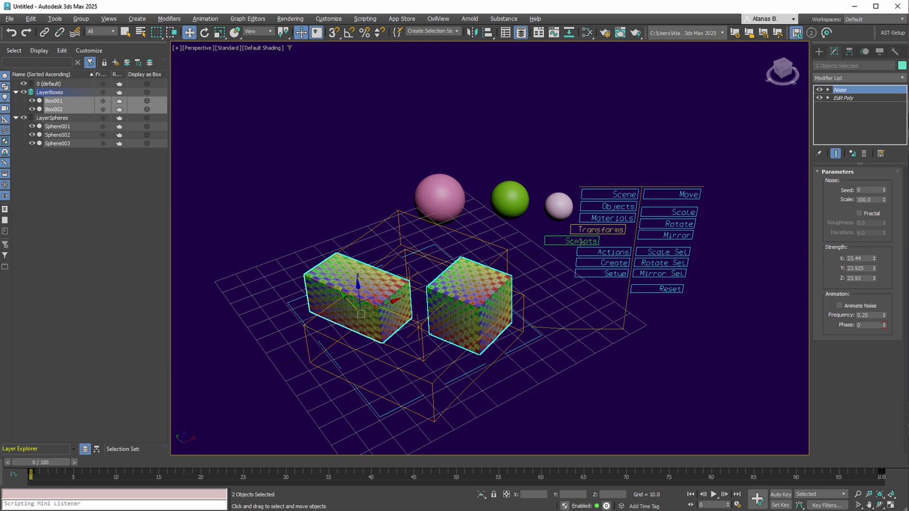
# - Open the scripts folder from AHelper's Scripts commands and view the contents of Show a message.ms, closing the file again
pyautogui.moveTo(579, 242)
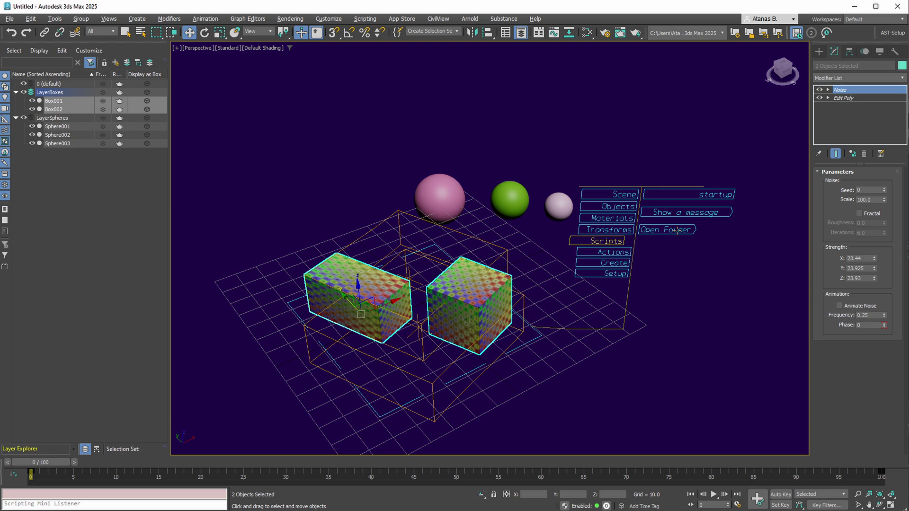
pyautogui.moveTo(656, 231); pyautogui.dragTo(712, 235)
pyautogui.click(233, 150)
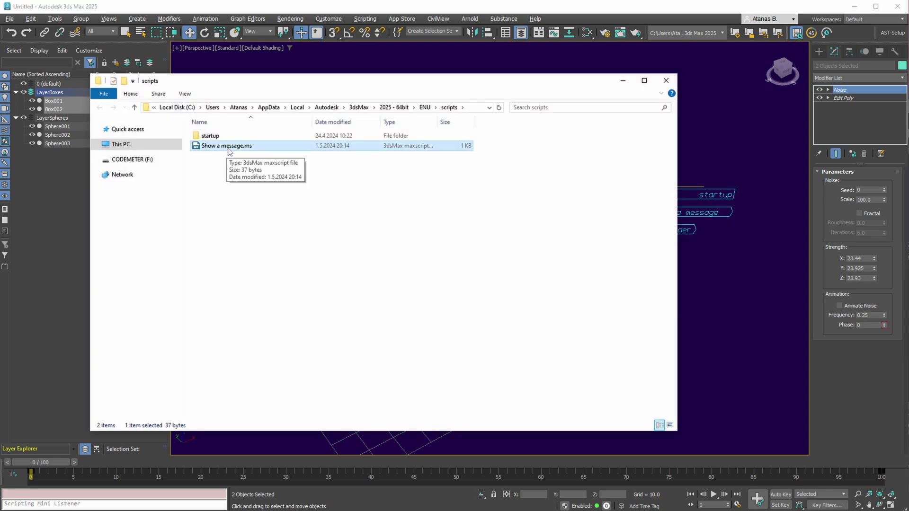
pyautogui.doubleClick(229, 146)
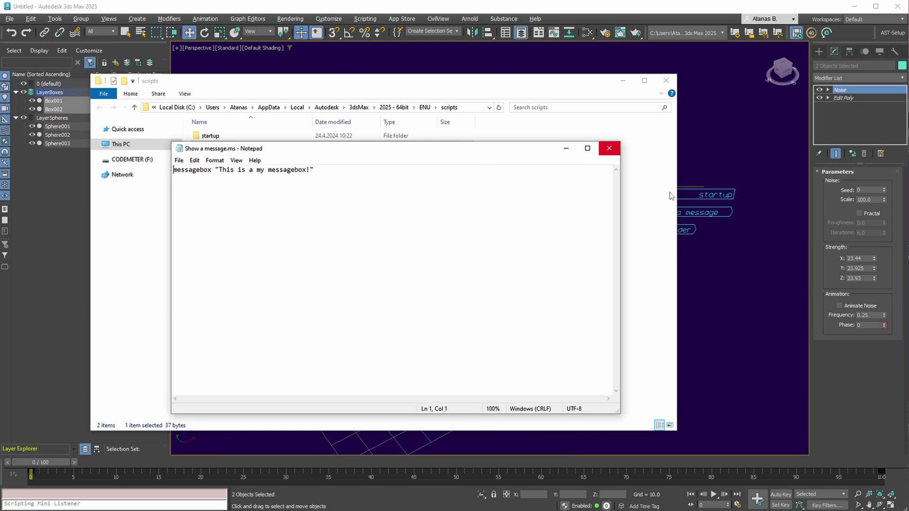
pyautogui.click(610, 148)
pyautogui.click(715, 243)
# - Select Box002, run the Show a message script from AHelper and dismiss its message box
pyautogui.click(495, 296)
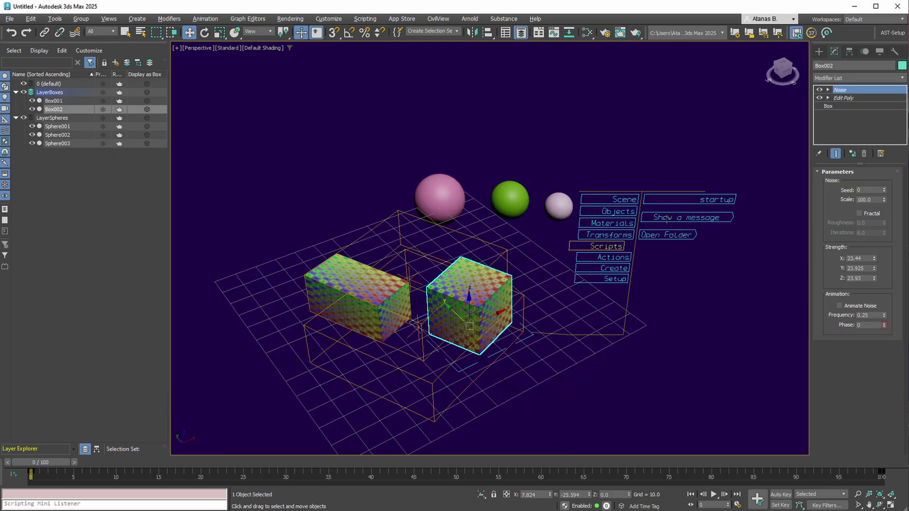
pyautogui.moveTo(668, 216); pyautogui.dragTo(716, 224)
pyautogui.click(471, 270)
# - Open Show a message.ms from the scripts folder, change its message to "This is a box!", save it and close the windows
pyautogui.click(667, 235)
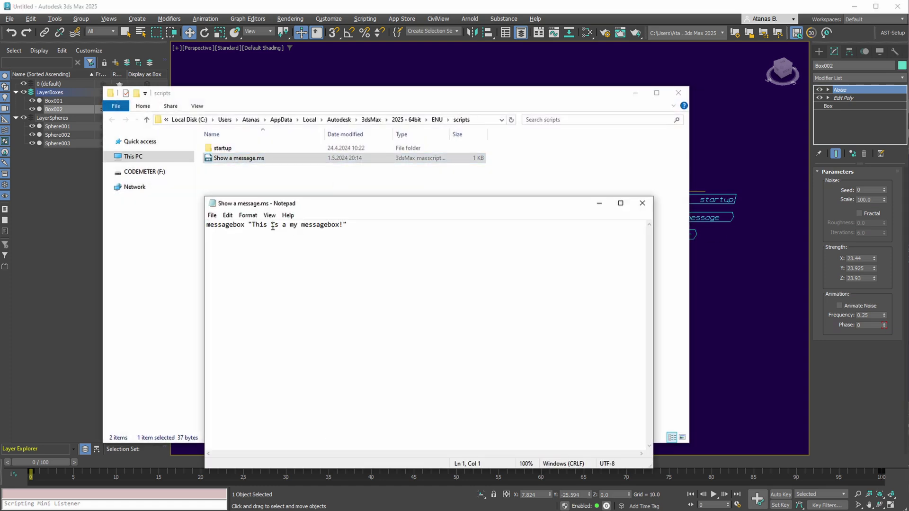
pyautogui.doubleClick(286, 225)
pyautogui.press('Delete')
pyautogui.press('Delete')
pyautogui.press('Delete')
pyautogui.press('Delete')
pyautogui.press('Delete')
pyautogui.press('Delete')
pyautogui.press('Delete')
pyautogui.press('Delete')
pyautogui.press('Delete')
pyautogui.press('Delete')
pyautogui.press('Delete')
pyautogui.write('a')
pyautogui.hotkey('ctrl', 's')
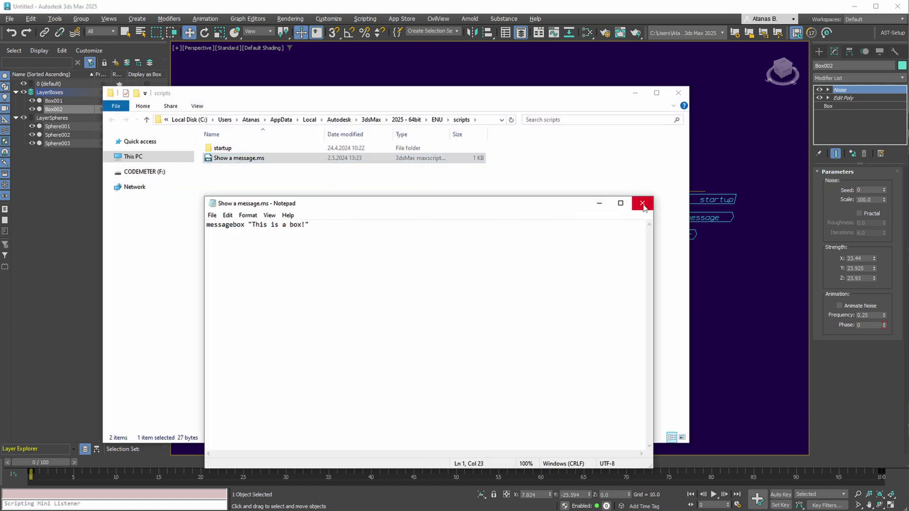
pyautogui.click(642, 203)
pyautogui.click(672, 200)
# - Run the edited Show a message script through AHelper and close the resulting message
pyautogui.moveTo(662, 214); pyautogui.dragTo(731, 217)
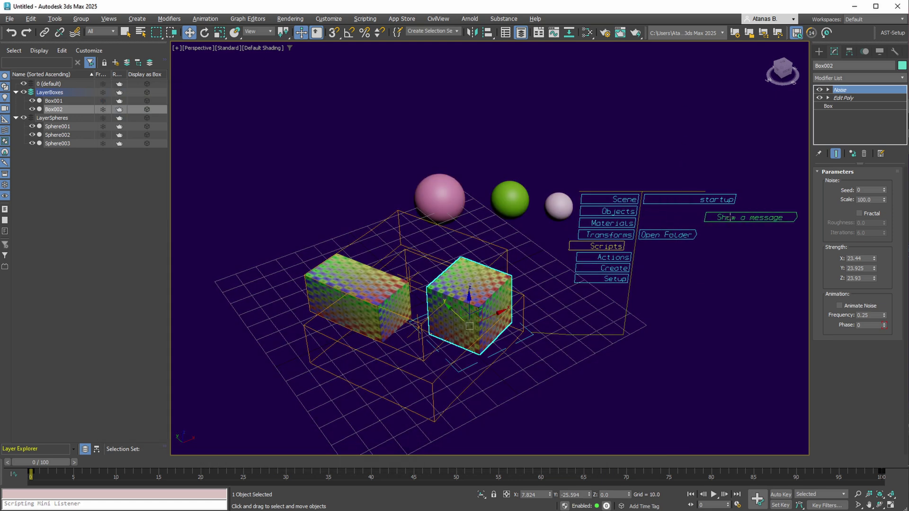
pyautogui.click(731, 217)
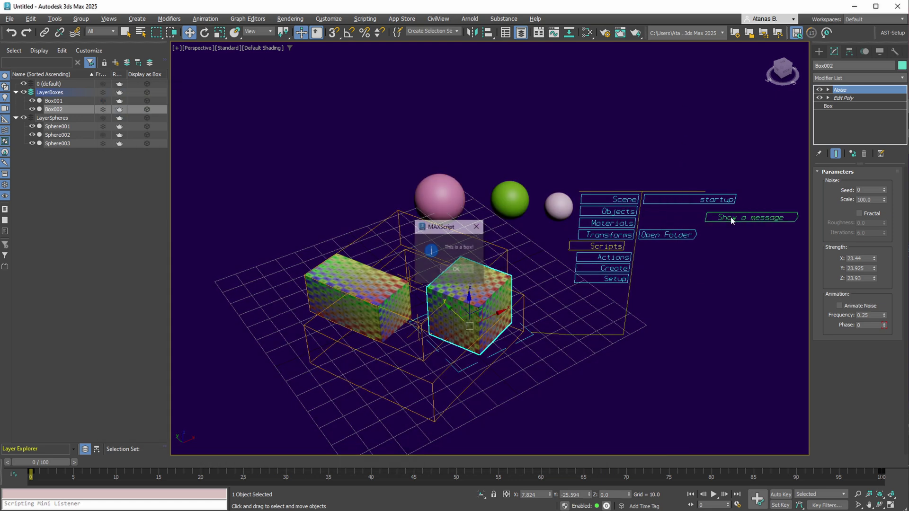
pyautogui.click(456, 268)
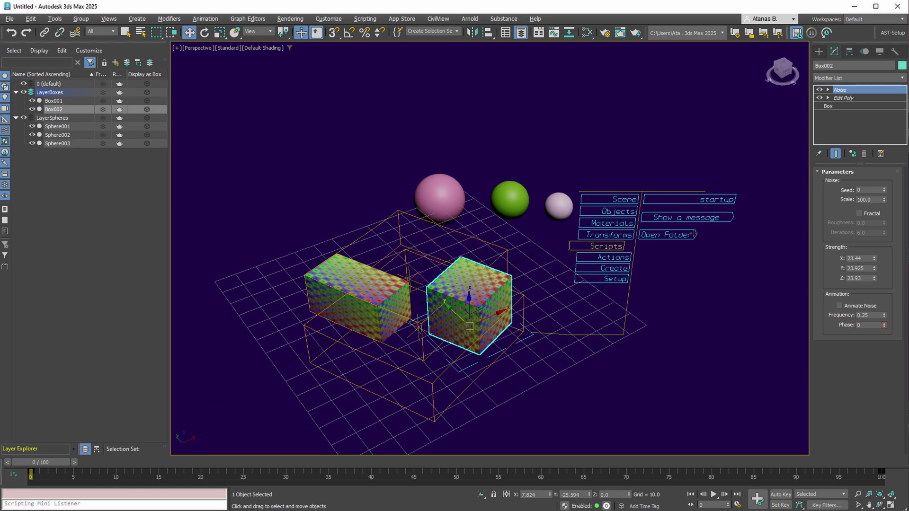
# - Open the startup scripts folder through AHelper, go up to the parent scripts folder and close the window
pyautogui.click(716, 200)
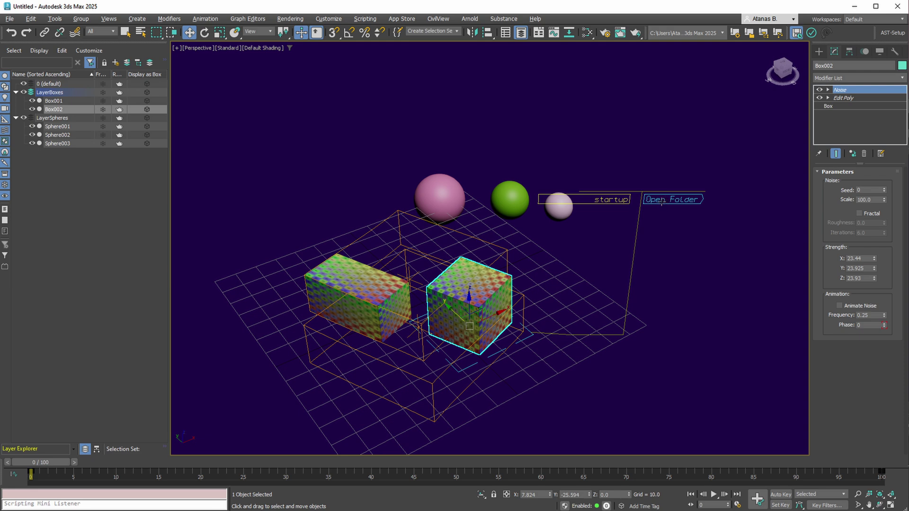
pyautogui.moveTo(661, 202); pyautogui.dragTo(712, 206)
pyautogui.click(713, 203)
pyautogui.click(414, 121)
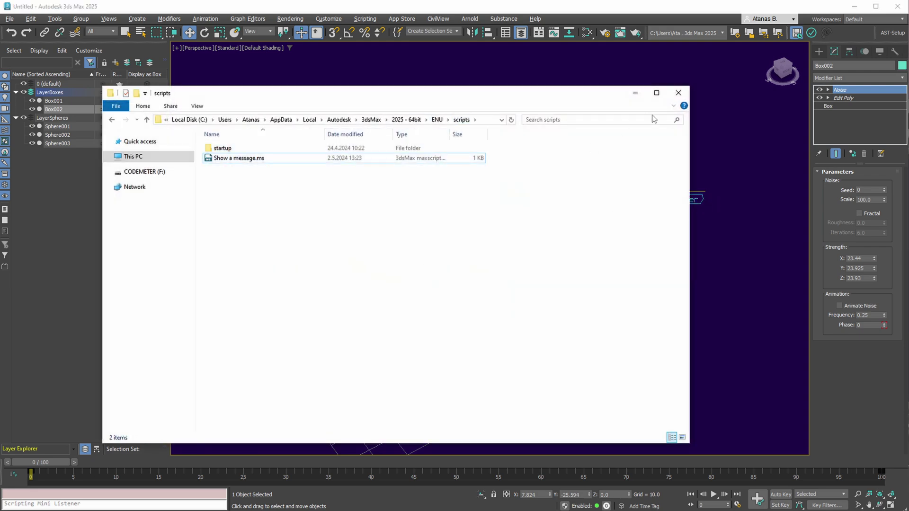
pyautogui.click(678, 93)
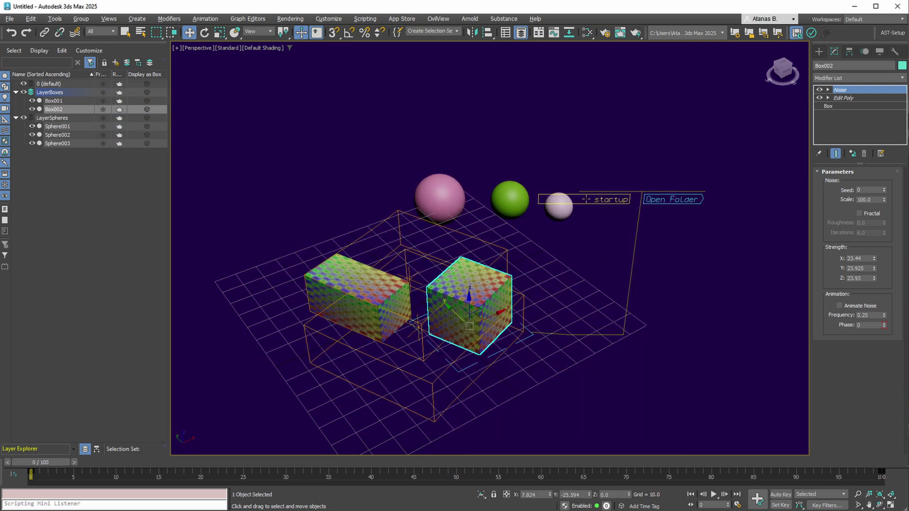
# - Add an Edit Poly modifier to Box002 with AHelper's Add Mods actions
pyautogui.moveTo(585, 200); pyautogui.dragTo(787, 209)
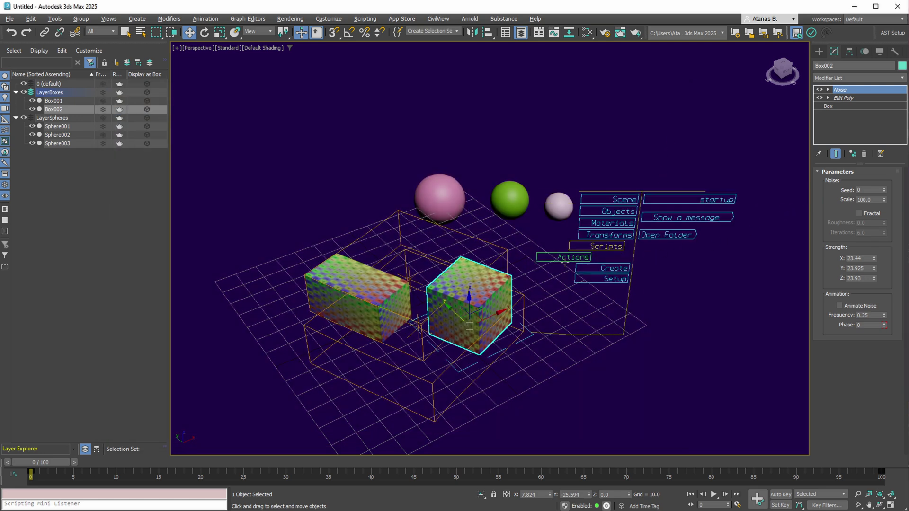
pyautogui.moveTo(562, 261)
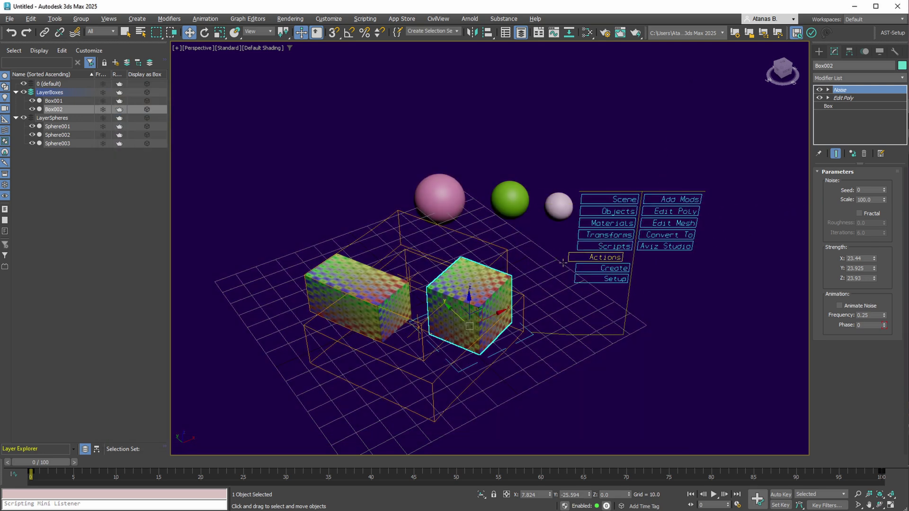
pyautogui.moveTo(677, 202)
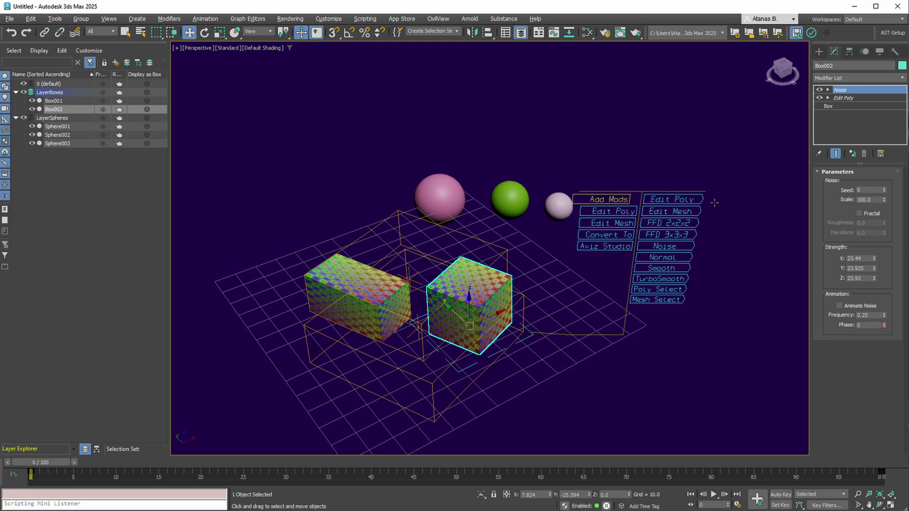
pyautogui.click(717, 202)
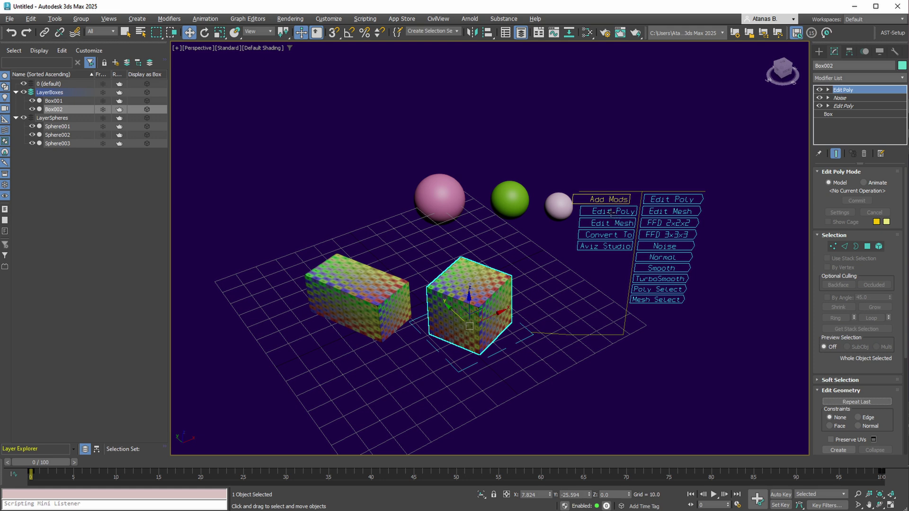
# - Try to attach the neighbouring box and pink sphere to Box002 with AHelper's Edit Poly Attach action, and undo it
pyautogui.moveTo(575, 212)
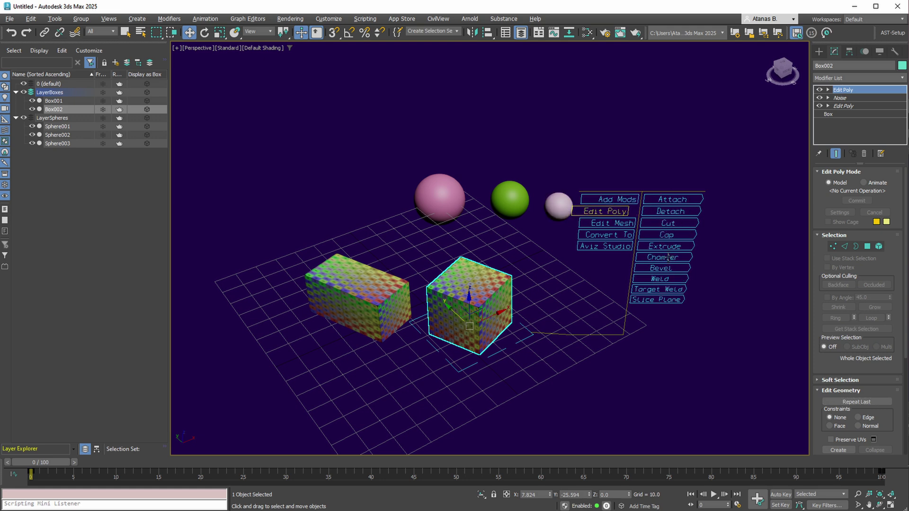
pyautogui.moveTo(668, 258); pyautogui.dragTo(689, 266, button='middle')
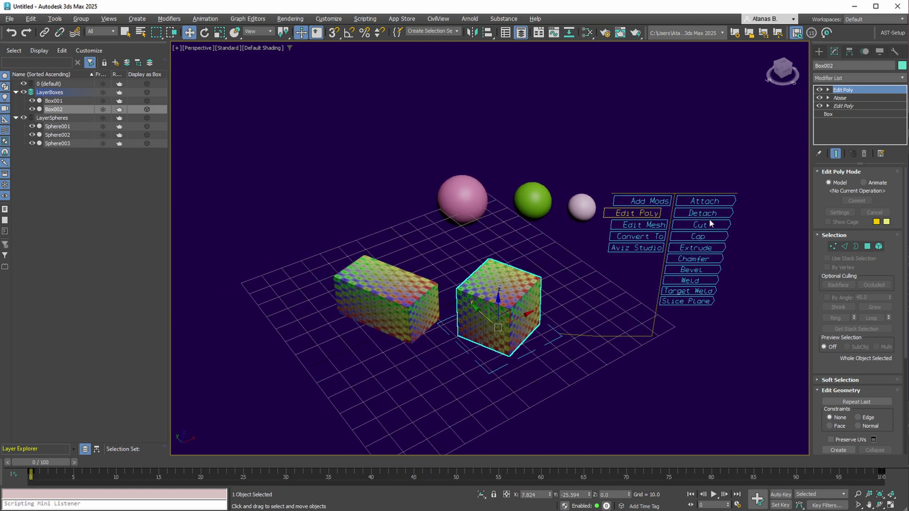
pyautogui.click(704, 202)
pyautogui.click(391, 286)
pyautogui.click(478, 216)
pyautogui.hotkey('ctrl', 'z')
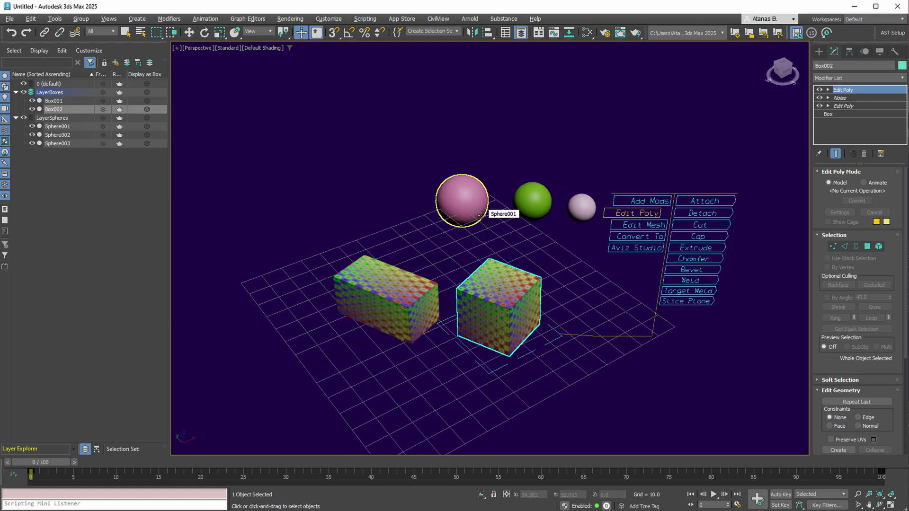
# - Show edged faces in the viewport and cut Box002's top face from one corner to the opposite one with the Edit Poly Cut action
pyautogui.moveTo(507, 279); pyautogui.dragTo(456, 278, button='middle')
pyautogui.press('F4')
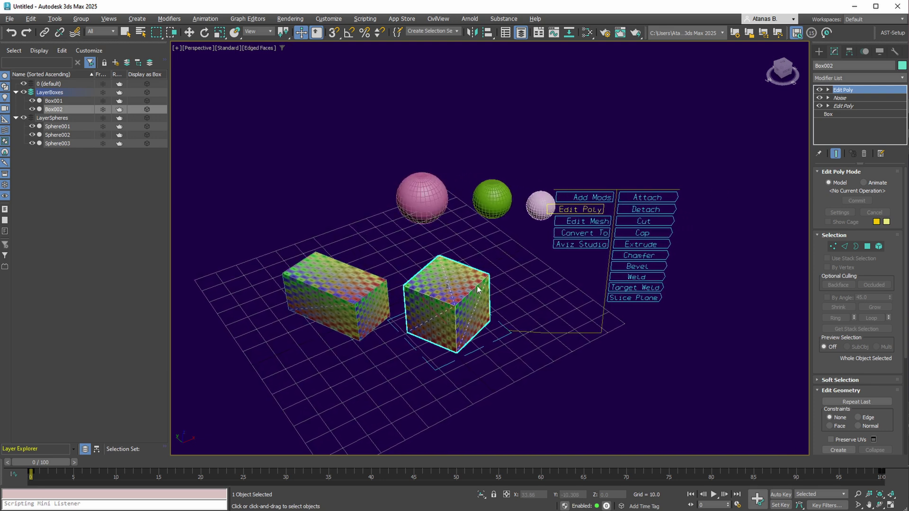
pyautogui.press('w')
pyautogui.press('q')
pyautogui.scroll(2, 449, 290)
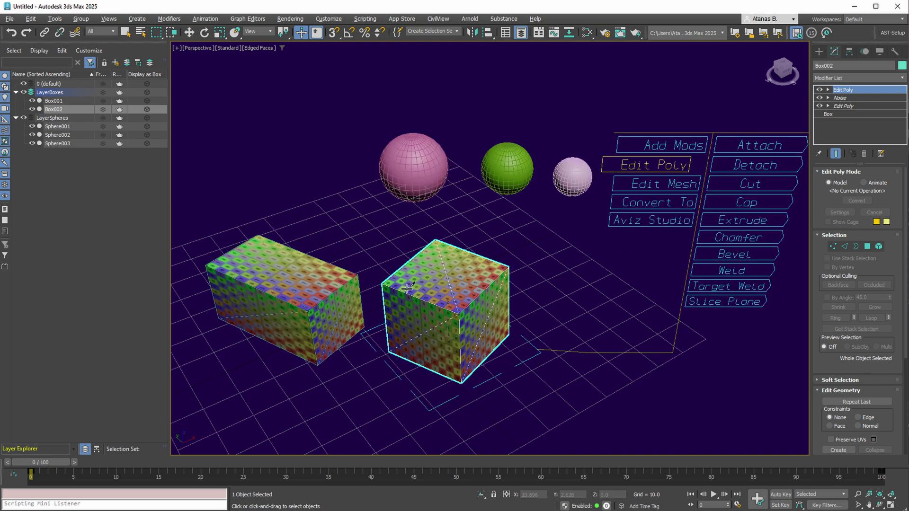
pyautogui.click(381, 283)
pyautogui.click(510, 267)
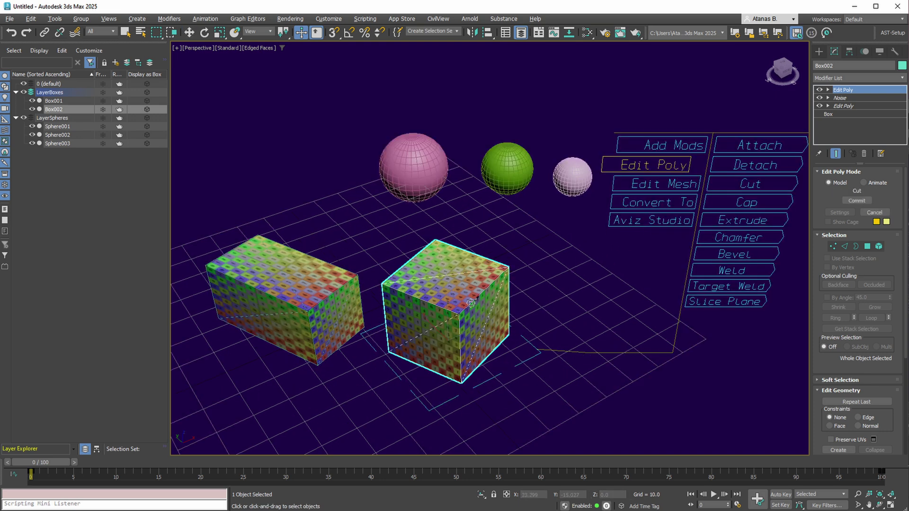
pyautogui.moveTo(504, 310); pyautogui.dragTo(468, 308, button='middle')
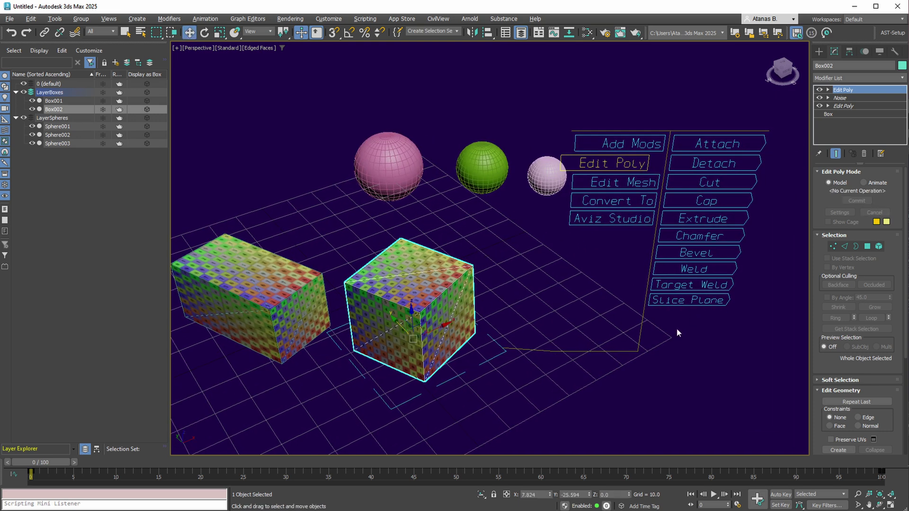
# - Slice Box002 horizontally with AHelper's Slice Plane action, raising the plane to about Z 12.8
pyautogui.click(698, 302)
pyautogui.moveTo(414, 321); pyautogui.dragTo(413, 288)
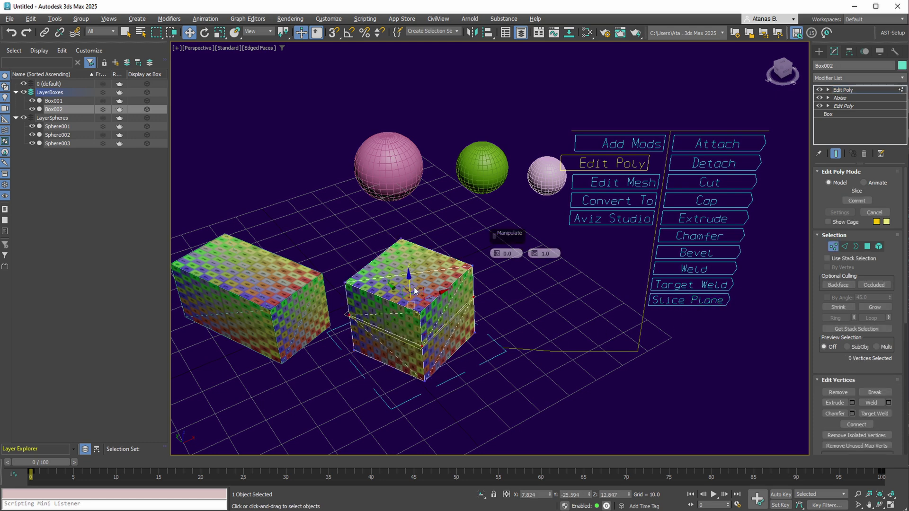
pyautogui.click(727, 302)
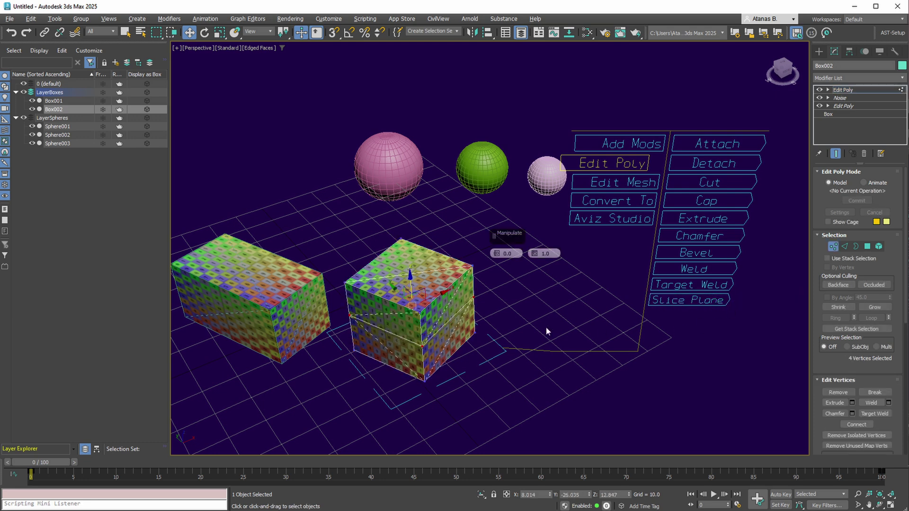
pyautogui.keyDown('alt'); pyautogui.moveTo(534, 332); pyautogui.dragTo(520, 348, button='middle'); pyautogui.keyUp('alt')
# - Add a second horizontal slice to Box002 above the first one with the Slice Plane action
pyautogui.click(665, 318)
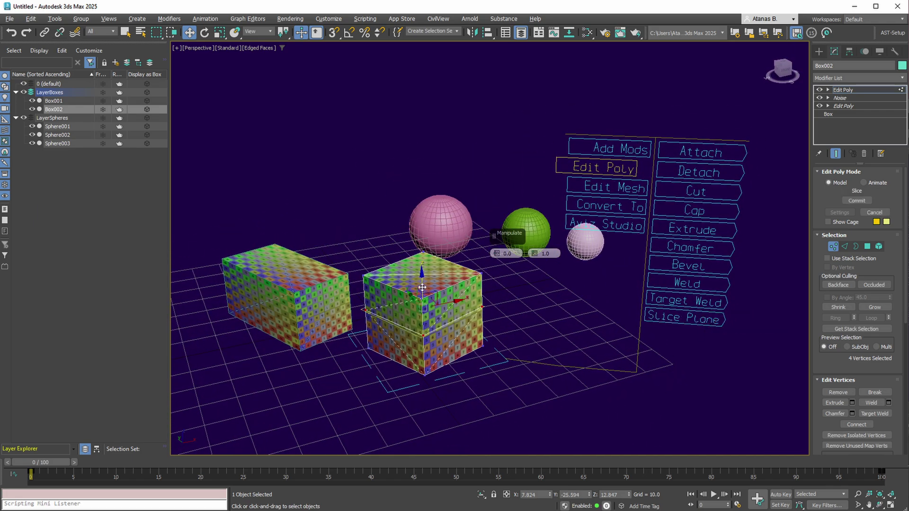
pyautogui.moveTo(421, 285); pyautogui.dragTo(421, 265)
pyautogui.click(665, 319)
pyautogui.moveTo(473, 355); pyautogui.dragTo(497, 377, button='middle')
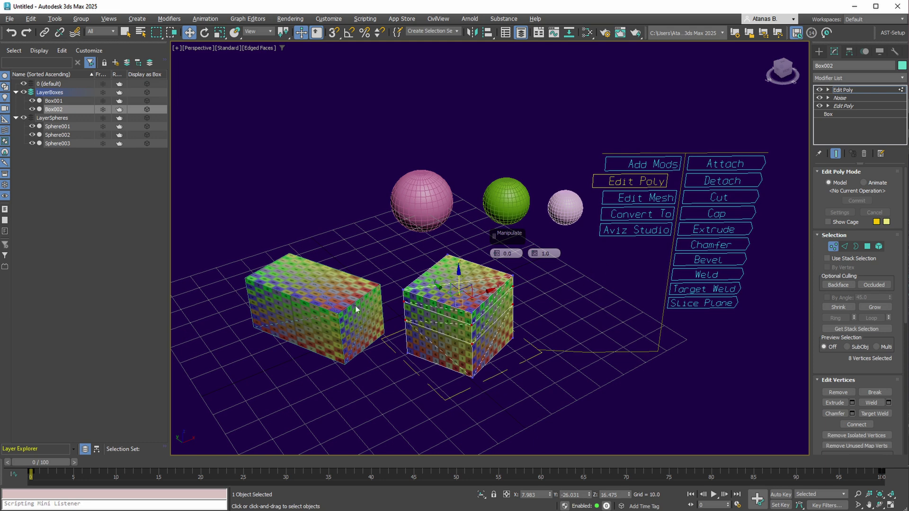
# - Convert Box002 to an editable poly with AHelper's Convert To actions
pyautogui.moveTo(657, 199)
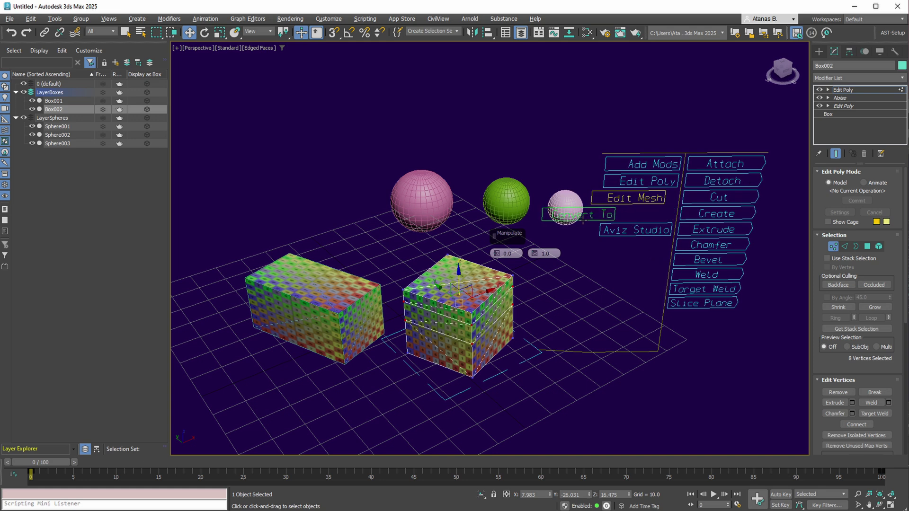
pyautogui.moveTo(644, 214)
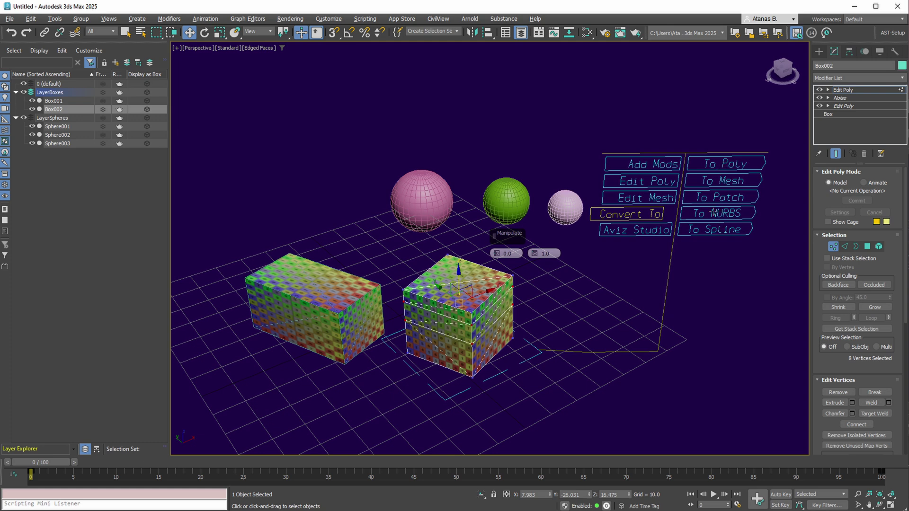
pyautogui.click(712, 163)
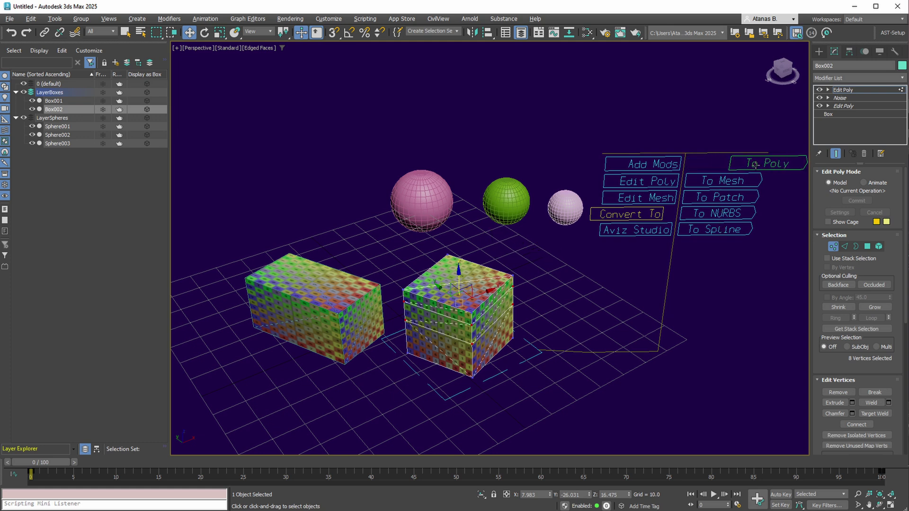
pyautogui.moveTo(486, 344)
pyautogui.mouseDown(button='middle')
pyautogui.moveTo(478, 353)
pyautogui.moveTo(490, 344)
pyautogui.mouseUp(button='middle')
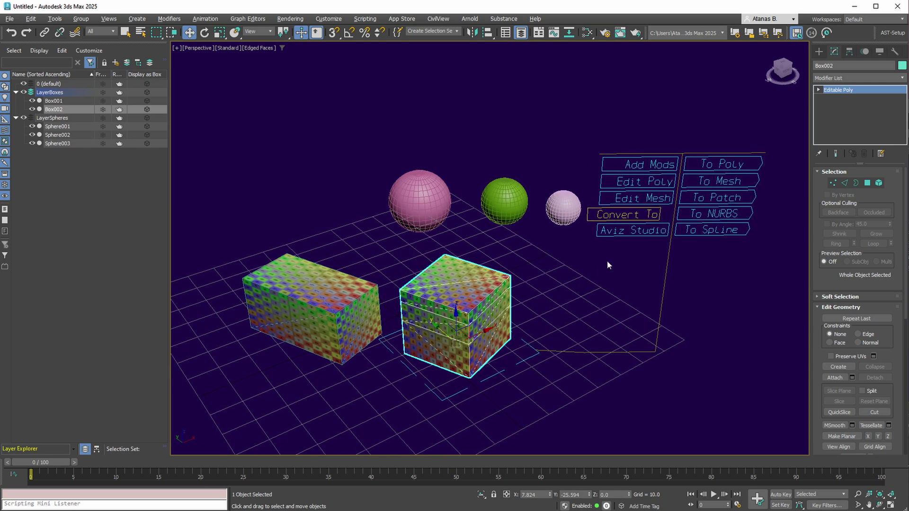
# - Open the ATiles ToolBox from AHelper's Aviz Studio actions, hide the Layer Explorer and move the toolbox out of the way
pyautogui.moveTo(593, 238)
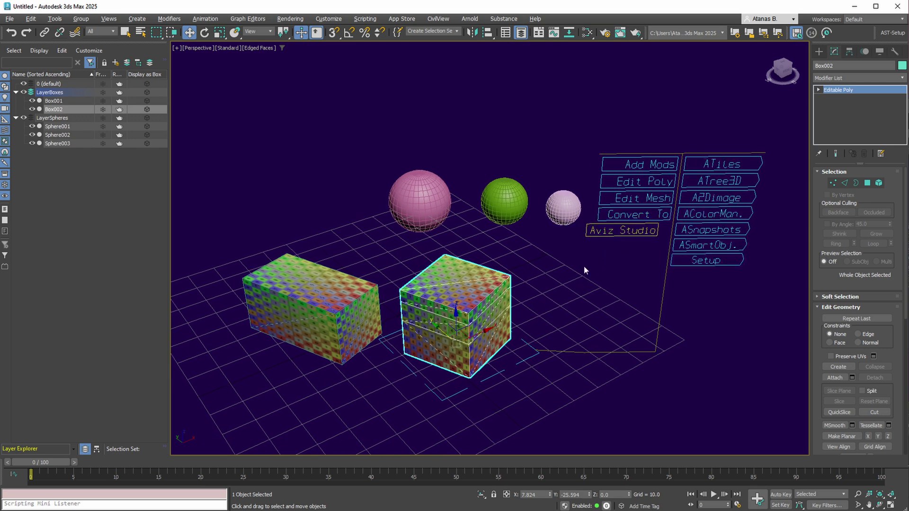
pyautogui.click(722, 164)
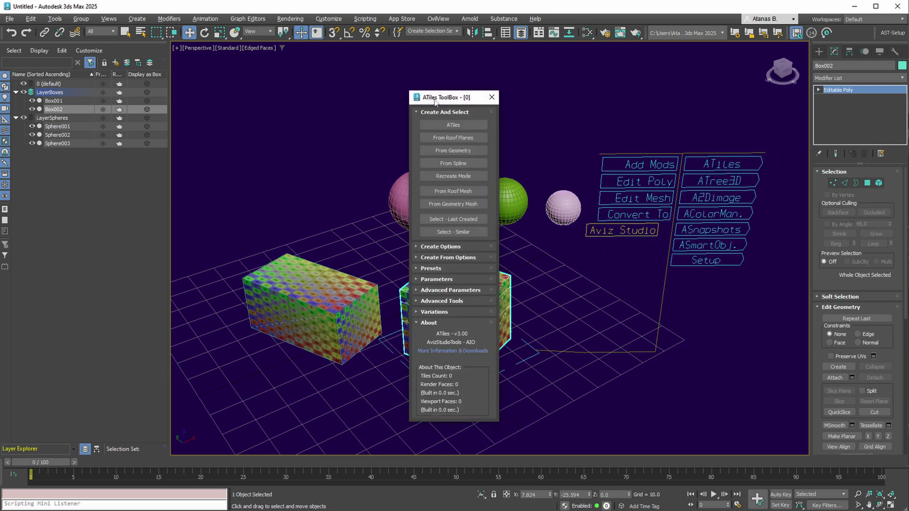
pyautogui.moveTo(434, 101); pyautogui.dragTo(171, 92)
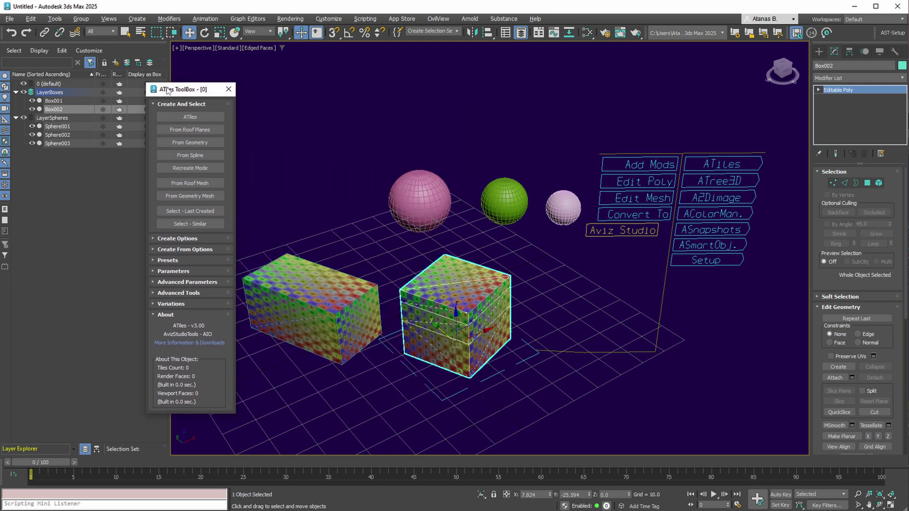
pyautogui.click(521, 32)
pyautogui.moveTo(196, 88); pyautogui.dragTo(78, 78)
# - Create a horizontal ATiles object of about 46.7 by 80.6 behind the boxes
pyautogui.click(75, 108)
pyautogui.moveTo(152, 162); pyautogui.dragTo(381, 154)
pyautogui.scroll(-3, 560, 242)
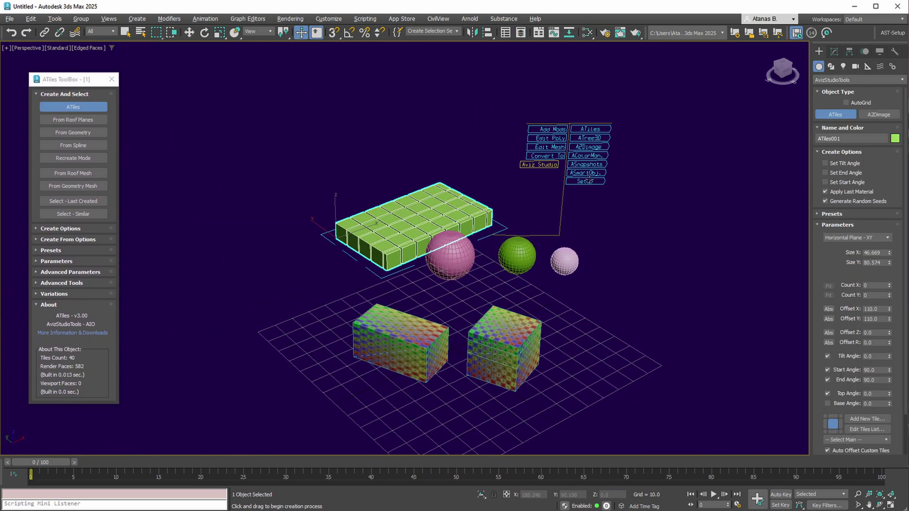
# - Open ATree3D from the Aviz Studio actions, move its window aside and build the StartupTreeV3 tree next to the existing objects
pyautogui.click(589, 138)
pyautogui.moveTo(454, 112); pyautogui.dragTo(121, 104)
pyautogui.click(95, 135)
pyautogui.click(629, 245)
pyautogui.click(57, 135)
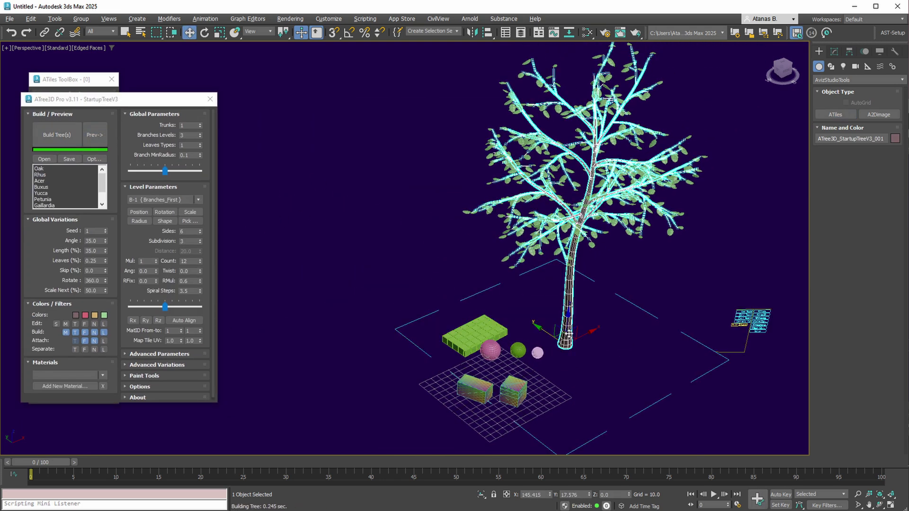
pyautogui.moveTo(571, 335); pyautogui.dragTo(474, 335, button='middle')
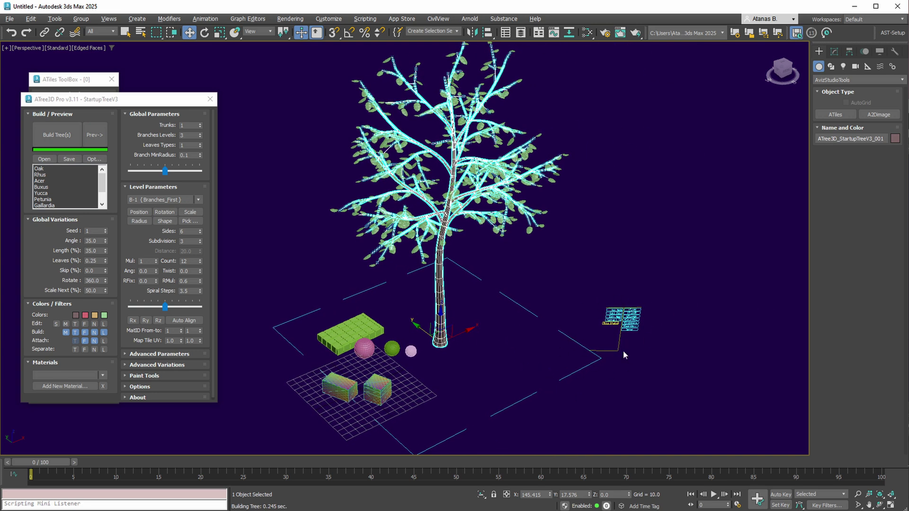
# - Create a box about 81 long, 86 wide and 124.4 high beside the tree with AHelper's Create actions
pyautogui.moveTo(525, 309); pyautogui.dragTo(613, 212)
pyautogui.moveTo(462, 312); pyautogui.dragTo(485, 304, button='middle')
pyautogui.click(623, 199)
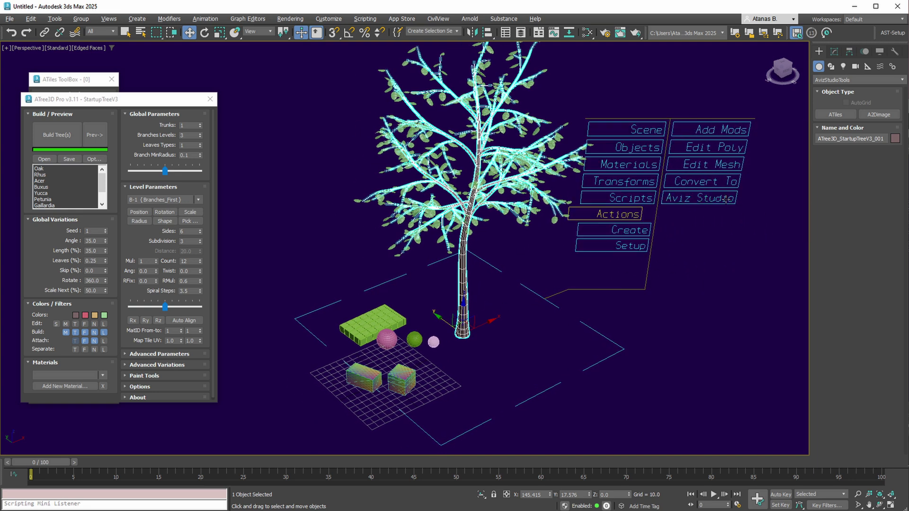
pyautogui.moveTo(570, 233)
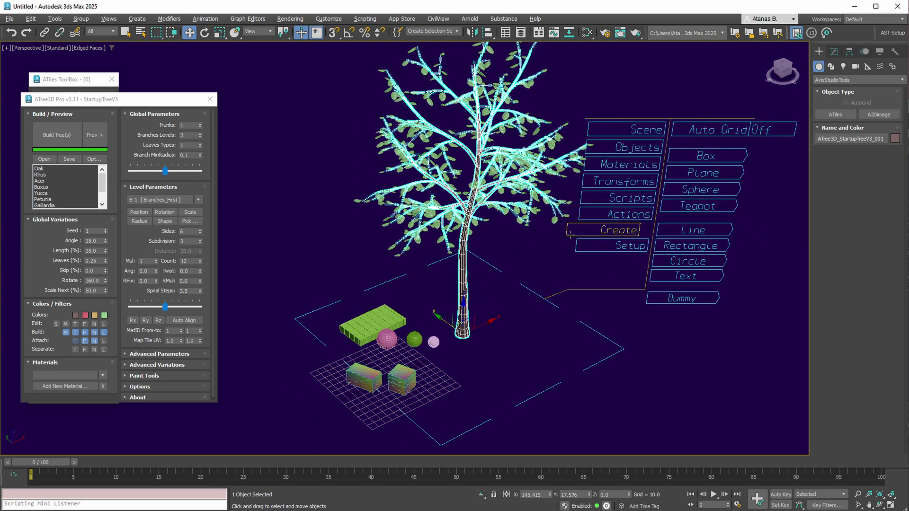
pyautogui.click(709, 154)
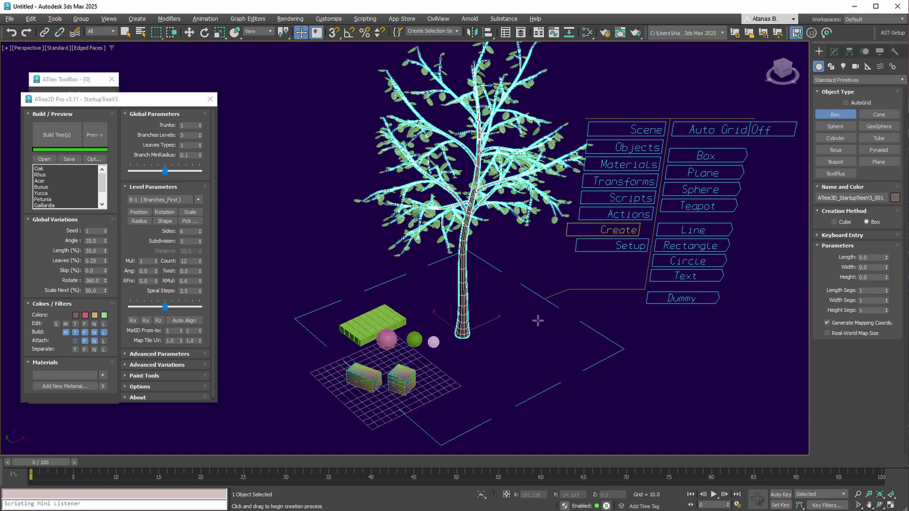
pyautogui.moveTo(537, 314); pyautogui.dragTo(532, 364)
pyautogui.click(549, 280)
pyautogui.moveTo(592, 298); pyautogui.dragTo(512, 312, button='middle')
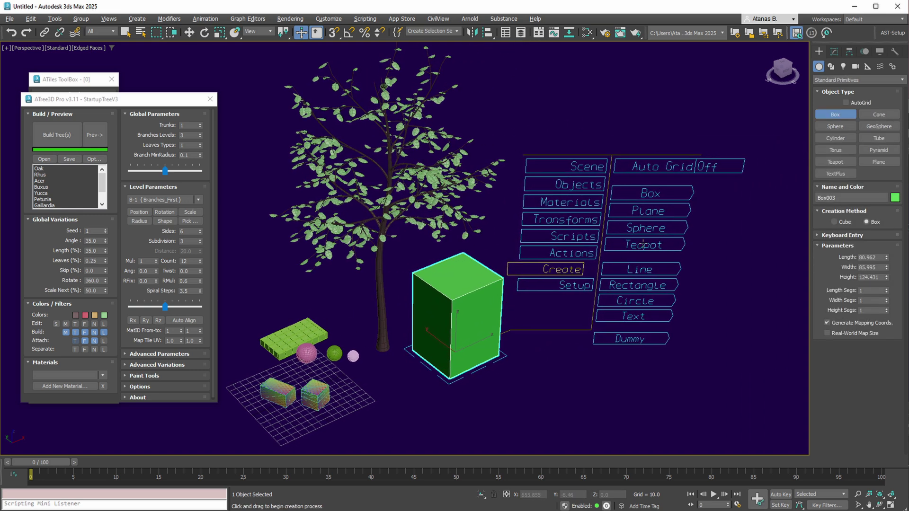
# - Create a teapot beside the new green box with AHelper's Create actions
pyautogui.click(680, 246)
pyautogui.moveTo(568, 309); pyautogui.dragTo(606, 331)
pyautogui.moveTo(636, 326); pyautogui.dragTo(536, 320, button='middle')
# - Create a dummy helper beside the teapot with AHelper's Create actions
pyautogui.click(651, 281)
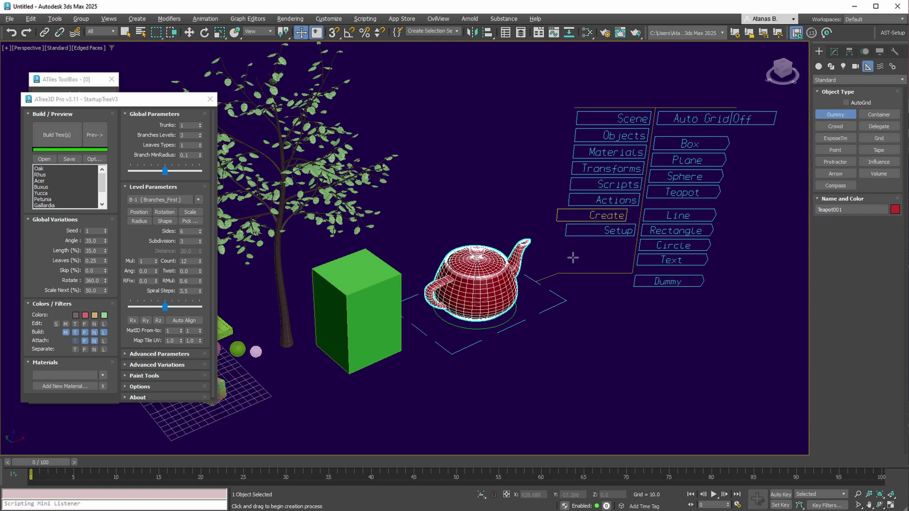
pyautogui.moveTo(595, 263); pyautogui.dragTo(685, 240)
pyautogui.click(685, 228)
pyautogui.moveTo(608, 243); pyautogui.dragTo(521, 286, button='middle')
pyautogui.scroll(-2, 483, 264)
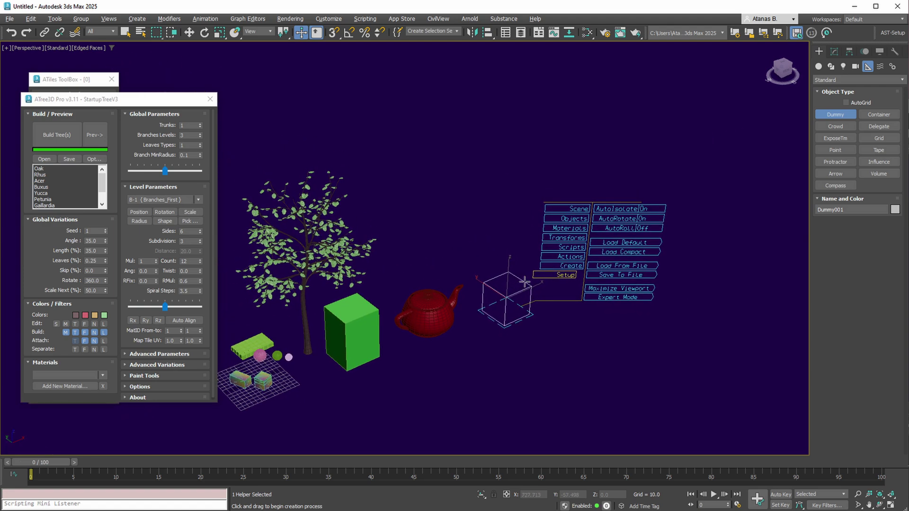
# - Turn on AutoRoll in AHelper's Setup section and orbit the view to try the menu's orientation
pyautogui.keyDown('alt'); pyautogui.moveTo(574, 258); pyautogui.dragTo(461, 320, button='middle'); pyautogui.keyUp('alt')
pyautogui.moveTo(579, 283); pyautogui.dragTo(553, 273, button='middle')
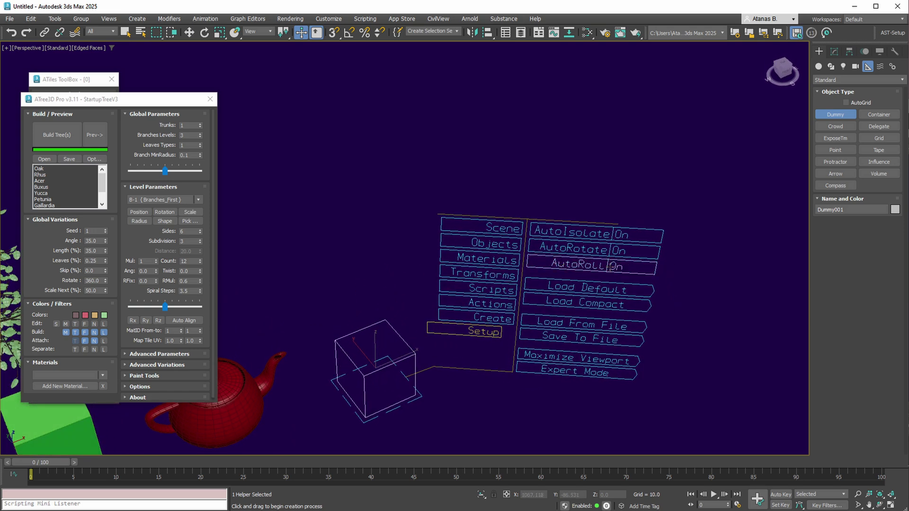
pyautogui.keyDown('alt'); pyautogui.moveTo(626, 275); pyautogui.dragTo(446, 365, button='middle'); pyautogui.keyUp('alt')
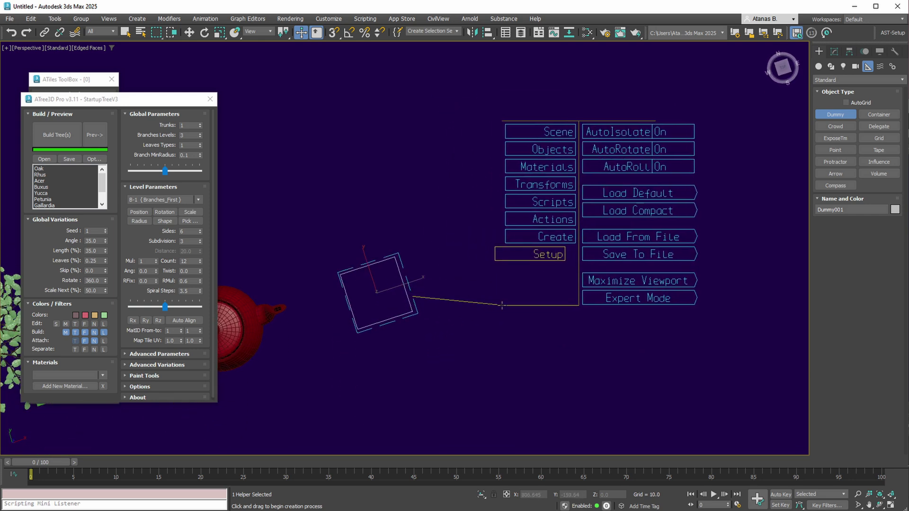
pyautogui.keyDown('alt'); pyautogui.moveTo(501, 300); pyautogui.dragTo(510, 339, button='middle'); pyautogui.keyUp('alt')
pyautogui.click(642, 186)
pyautogui.keyDown('alt'); pyautogui.moveTo(522, 197); pyautogui.dragTo(615, 256, button='middle'); pyautogui.keyUp('alt')
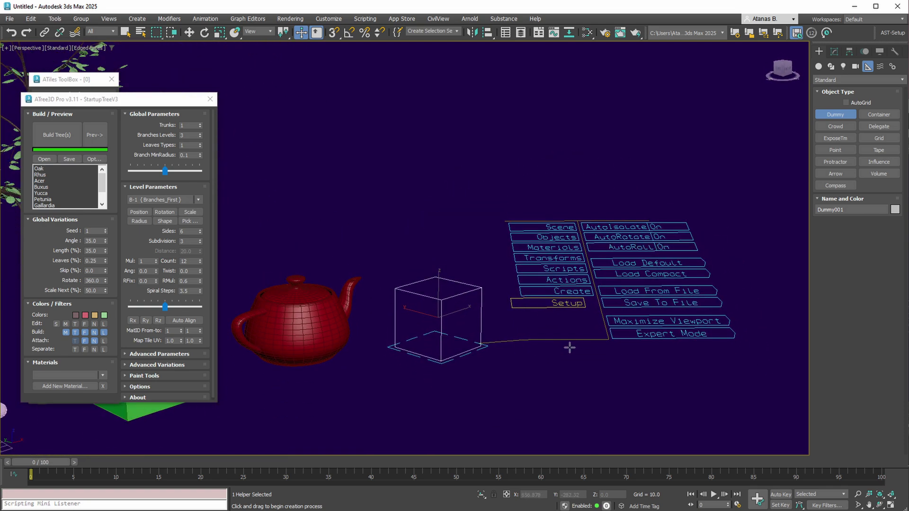
# - Turn off AutoRoll in AHelper's Setup section and orbit around the dummy to compare the menu's orientation
pyautogui.click(680, 194)
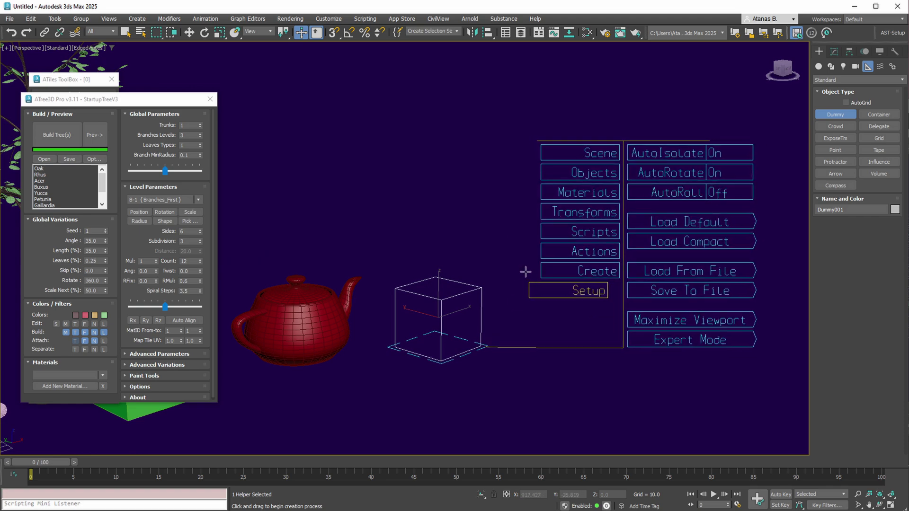
pyautogui.keyDown('alt'); pyautogui.moveTo(519, 268); pyautogui.dragTo(497, 325, button='middle'); pyautogui.keyUp('alt')
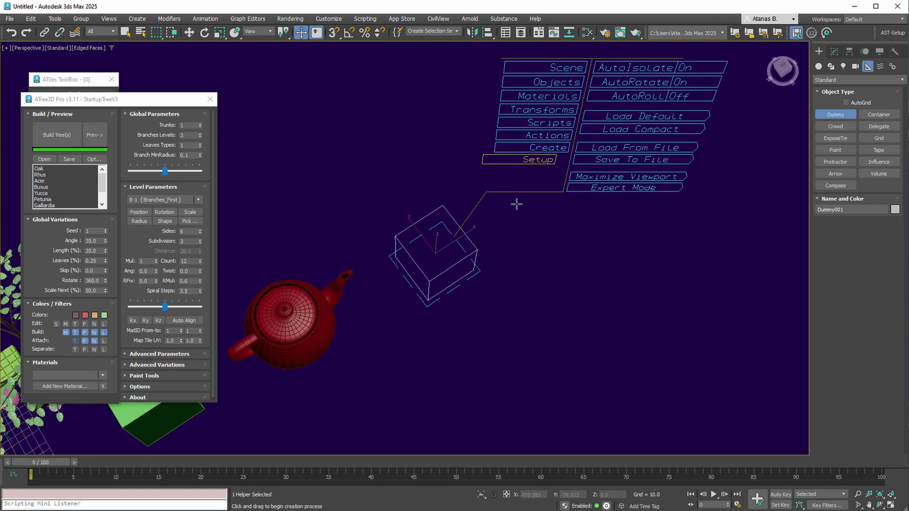
pyautogui.keyDown('alt'); pyautogui.moveTo(527, 209); pyautogui.dragTo(558, 274, button='middle'); pyautogui.keyUp('alt')
# - Load AHelper's compact menu layout from the Setup section and open its Scripts section
pyautogui.moveTo(606, 243); pyautogui.dragTo(660, 255)
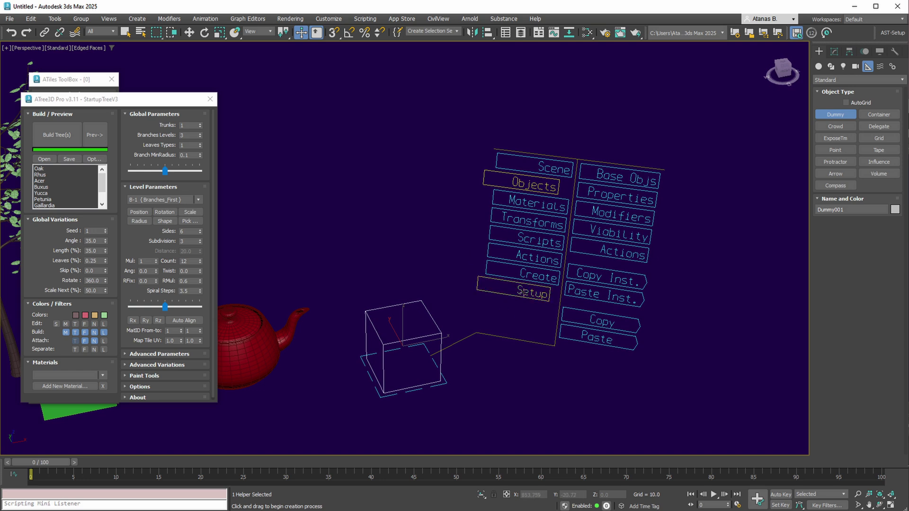
pyautogui.click(500, 291)
pyautogui.click(604, 258)
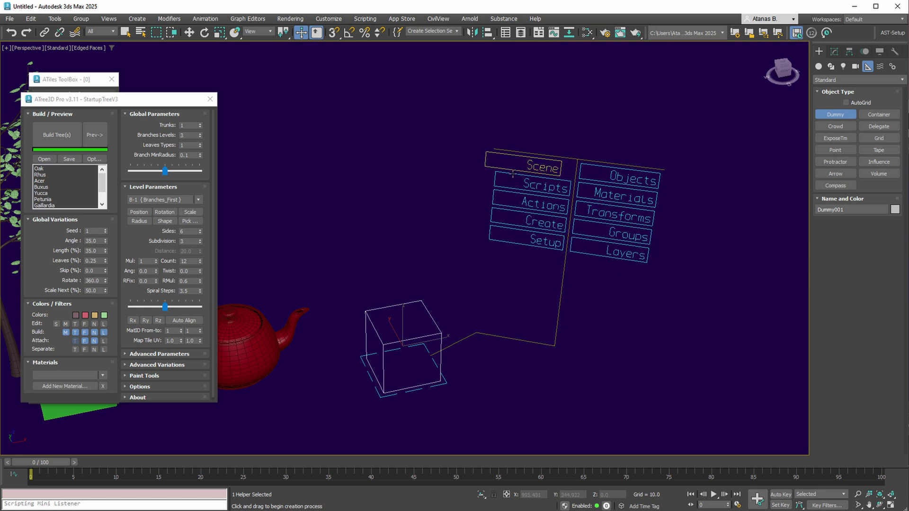
pyautogui.click(534, 191)
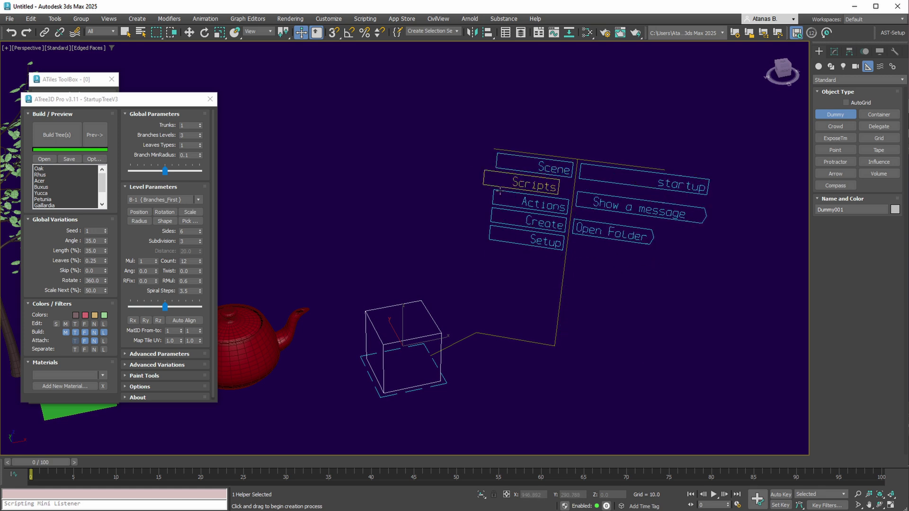
# - Try loading and saving the AHelper configuration file from the Setup section, dismissing each subscription message
pyautogui.click(508, 197)
pyautogui.click(532, 220)
pyautogui.click(501, 239)
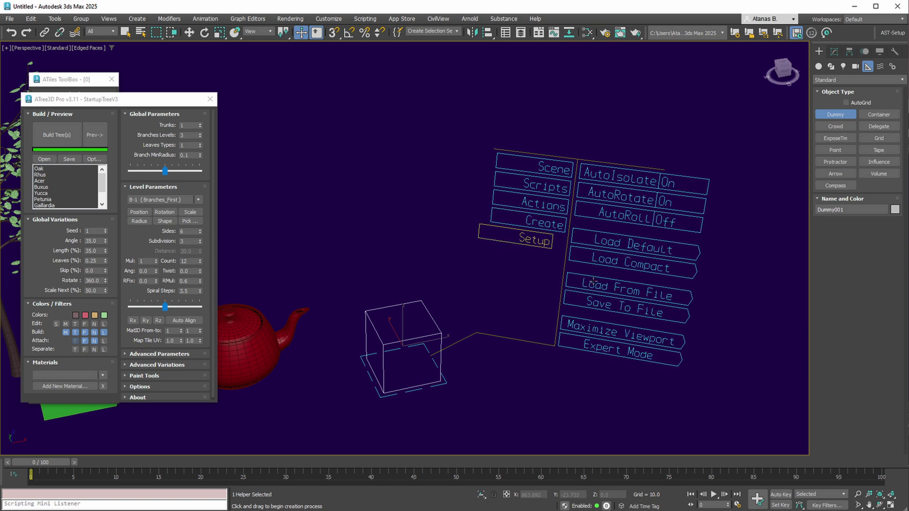
pyautogui.click(592, 284)
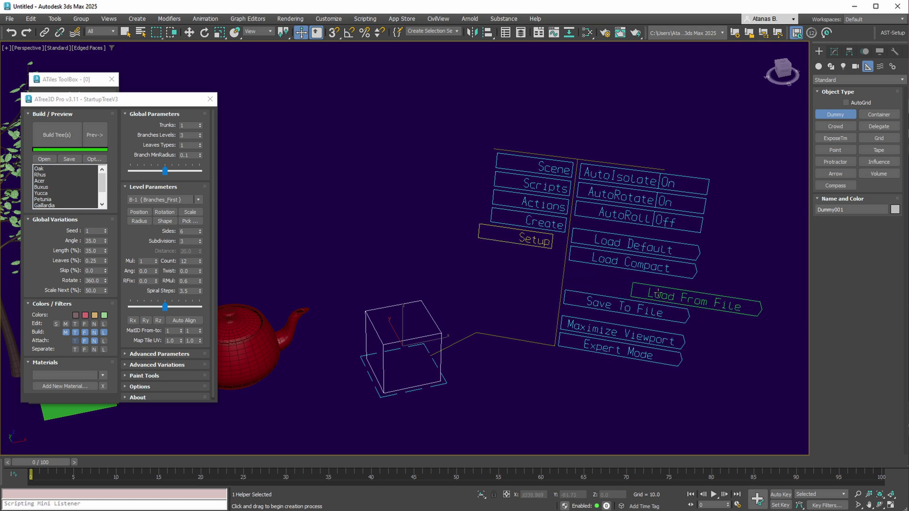
pyautogui.click(689, 301)
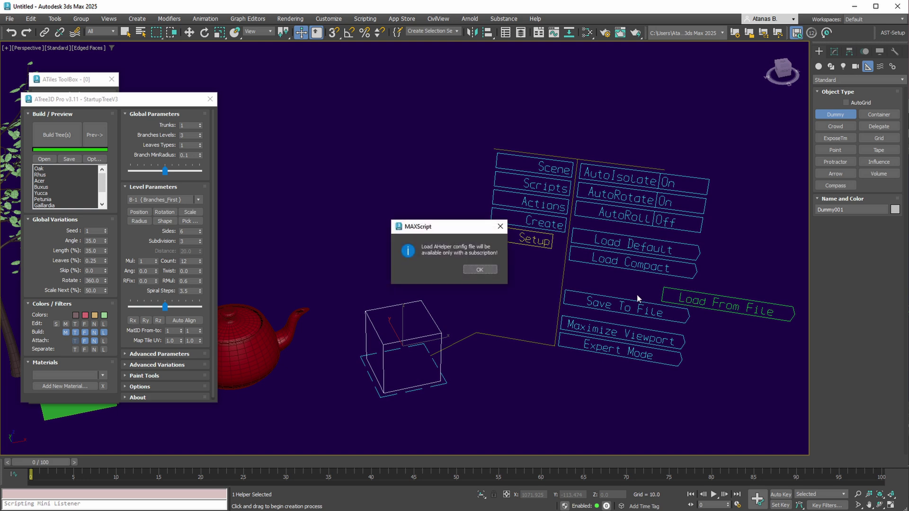
pyautogui.click(480, 270)
pyautogui.click(651, 314)
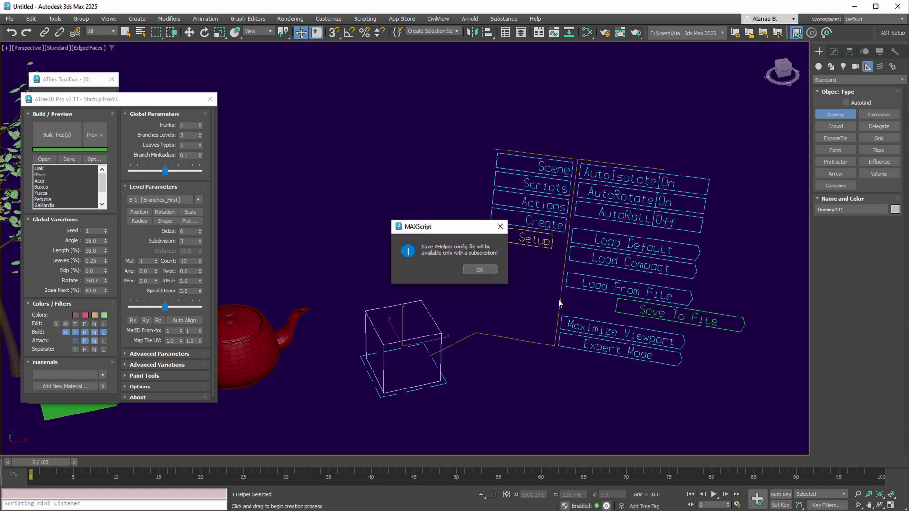
pyautogui.click(481, 270)
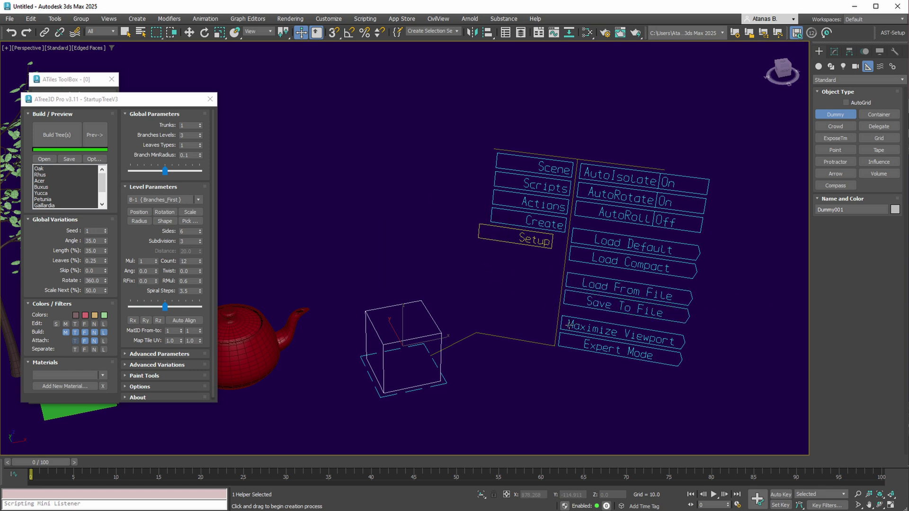
# - Close the ATree3D Pro and ATiles ToolBox windows
pyautogui.click(210, 99)
pyautogui.click(117, 82)
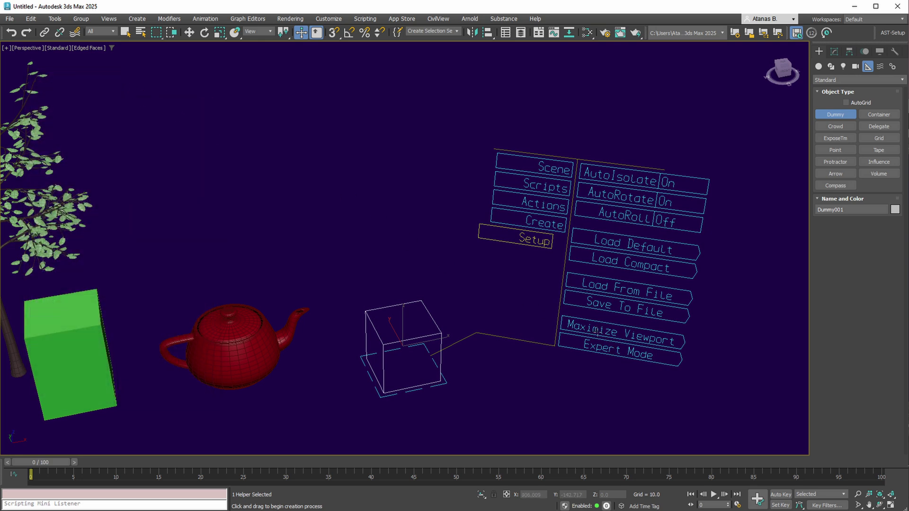
# - Toggle the Perspective viewport to the four-view layout and back with AHelper's Maximize Viewport, and turn on Expert Mode
pyautogui.click(596, 332)
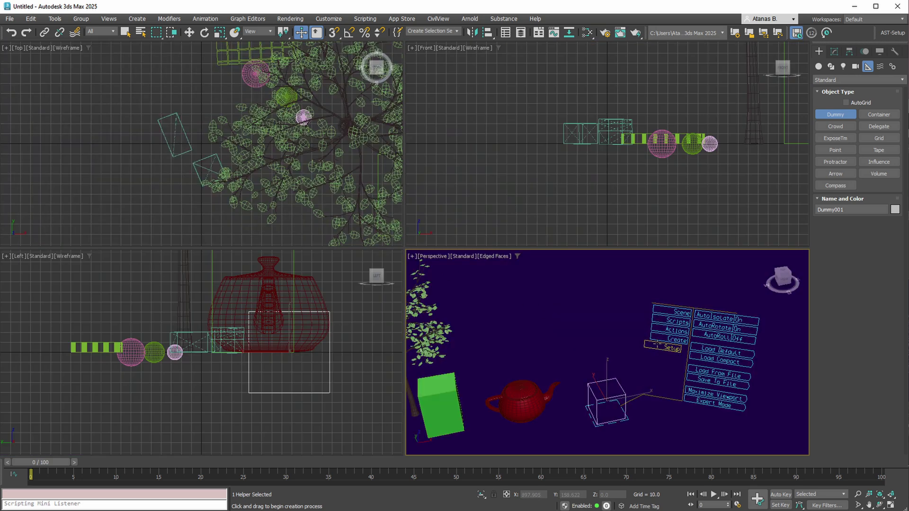
pyautogui.click(721, 397)
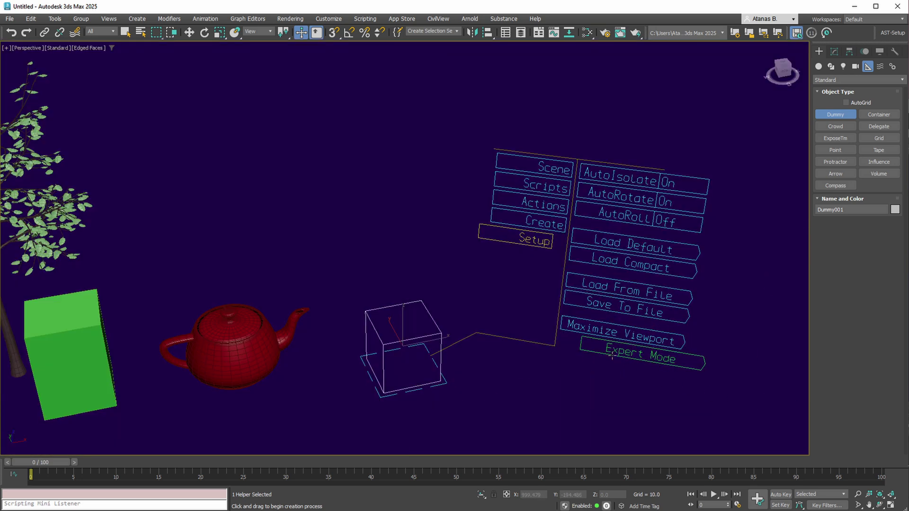
pyautogui.moveTo(587, 349); pyautogui.dragTo(669, 369)
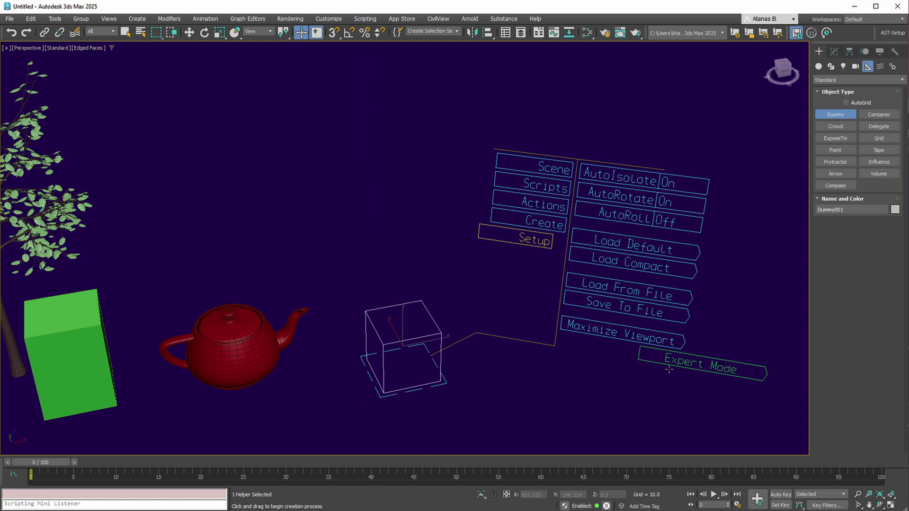
pyautogui.click(668, 369)
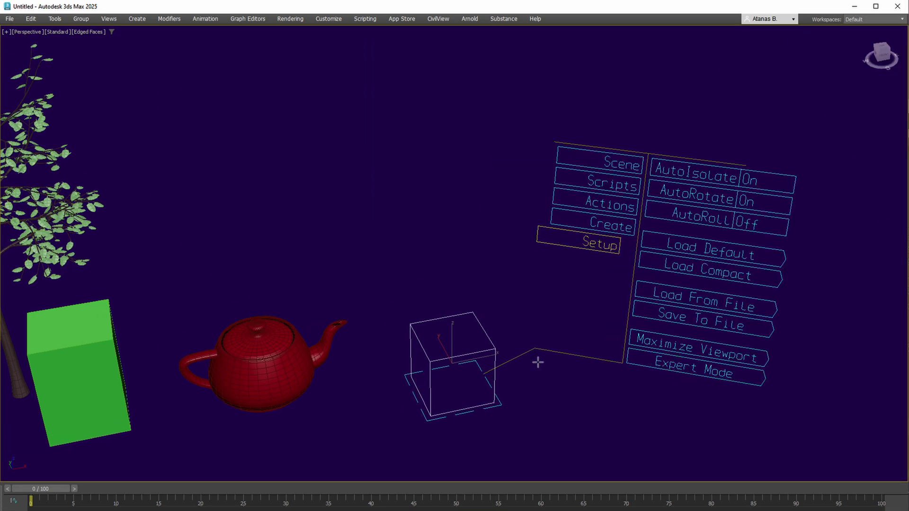
# - Select the green box, teapot and dummy together and add them to a new layer with AHelper's Scene layer actions
pyautogui.keyDown('alt'); pyautogui.moveTo(538, 365); pyautogui.dragTo(601, 314, button='middle'); pyautogui.keyUp('alt')
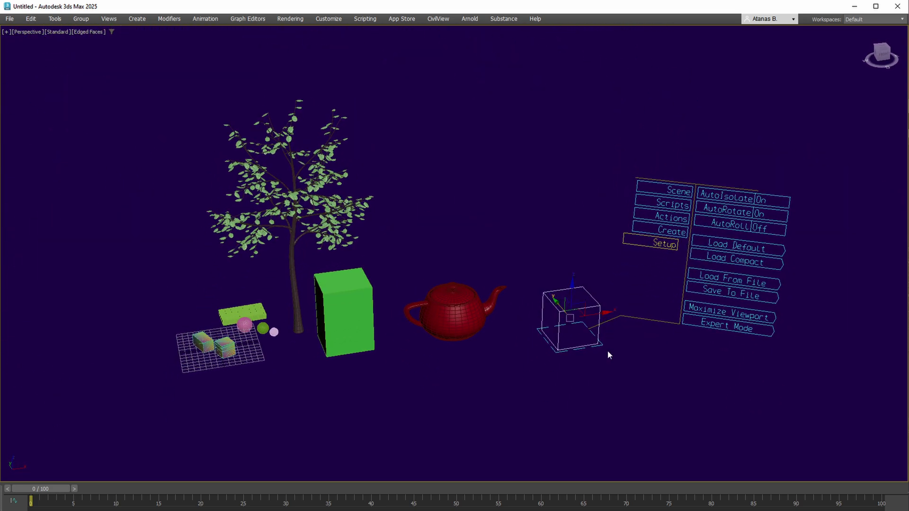
pyautogui.moveTo(365, 288); pyautogui.dragTo(365, 289)
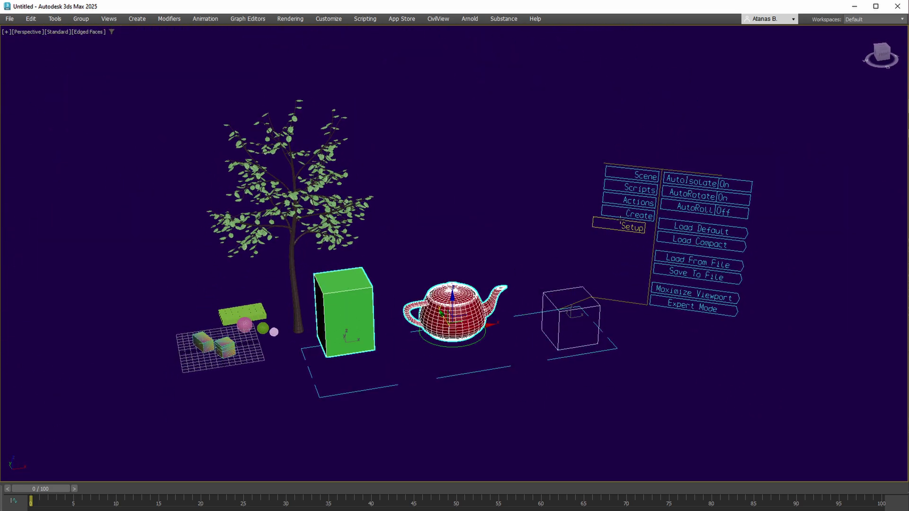
pyautogui.moveTo(616, 227); pyautogui.dragTo(700, 240)
pyautogui.moveTo(631, 174); pyautogui.dragTo(588, 169)
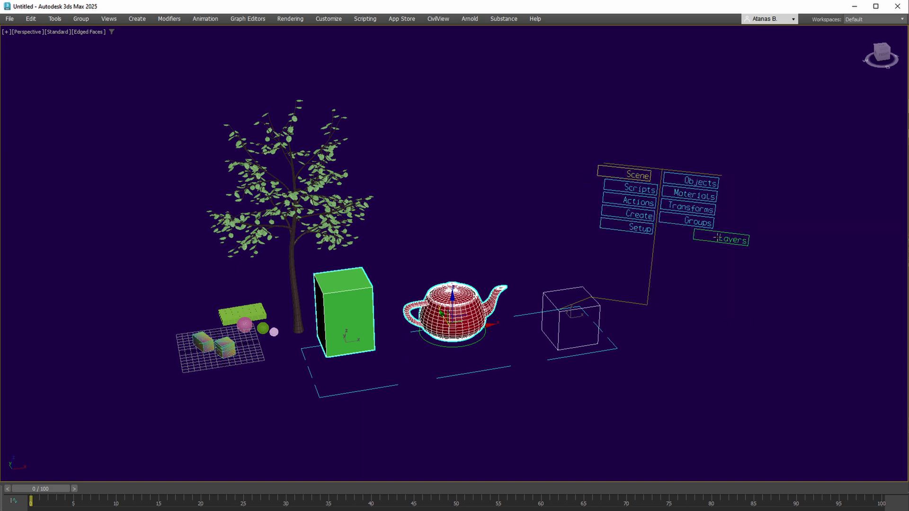
pyautogui.click(683, 231)
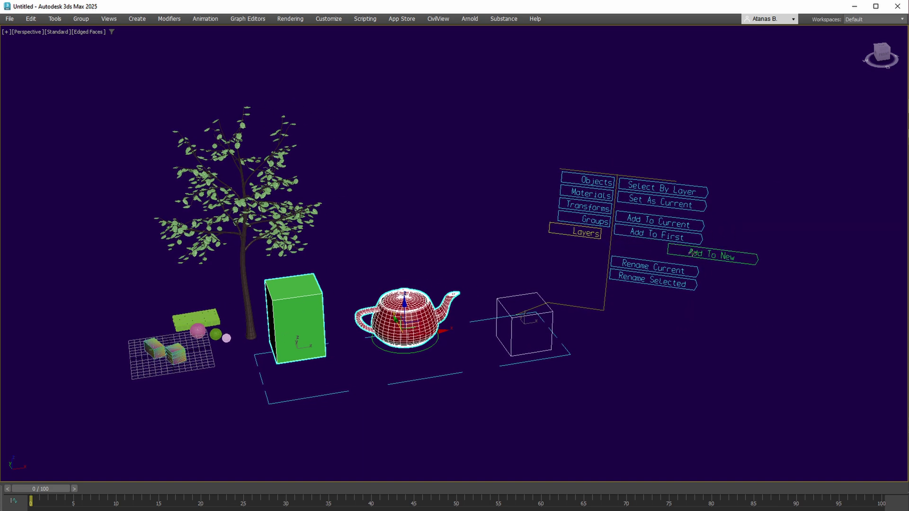
pyautogui.click(695, 256)
pyautogui.click(474, 273)
pyautogui.click(398, 359)
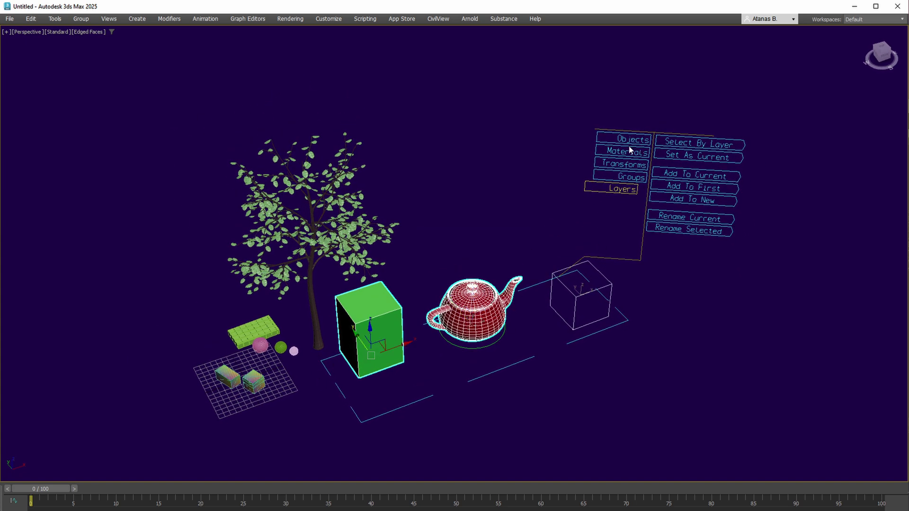
# - Show the selection's base object parameters in AHelper, turn mapCoords off and widen the dummy through its boxsize
pyautogui.click(624, 188)
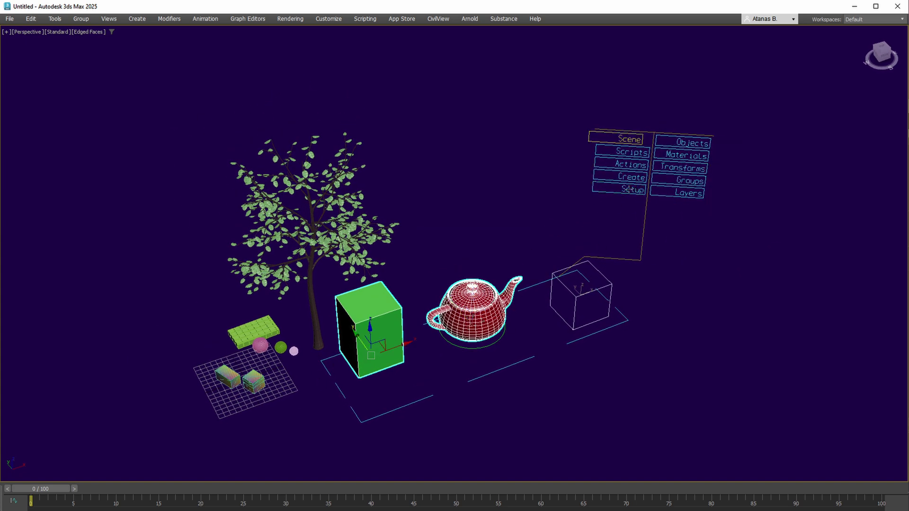
pyautogui.click(678, 141)
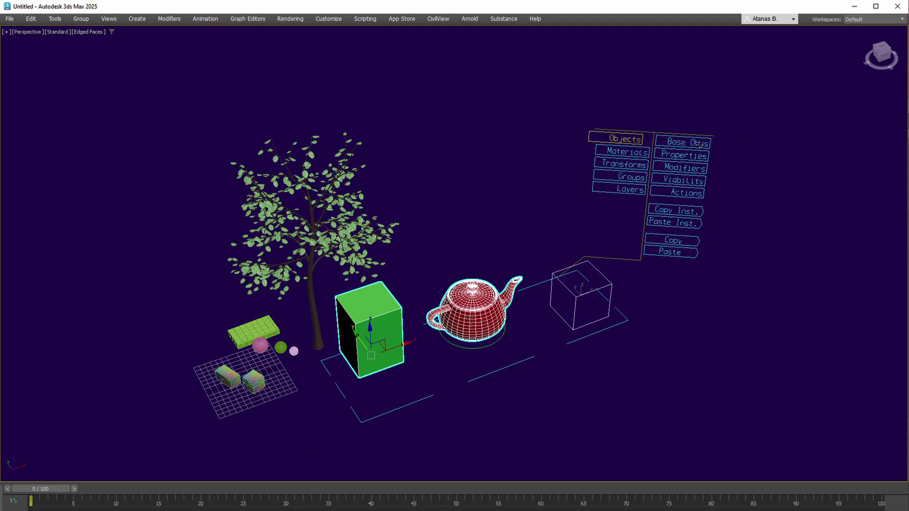
pyautogui.click(704, 144)
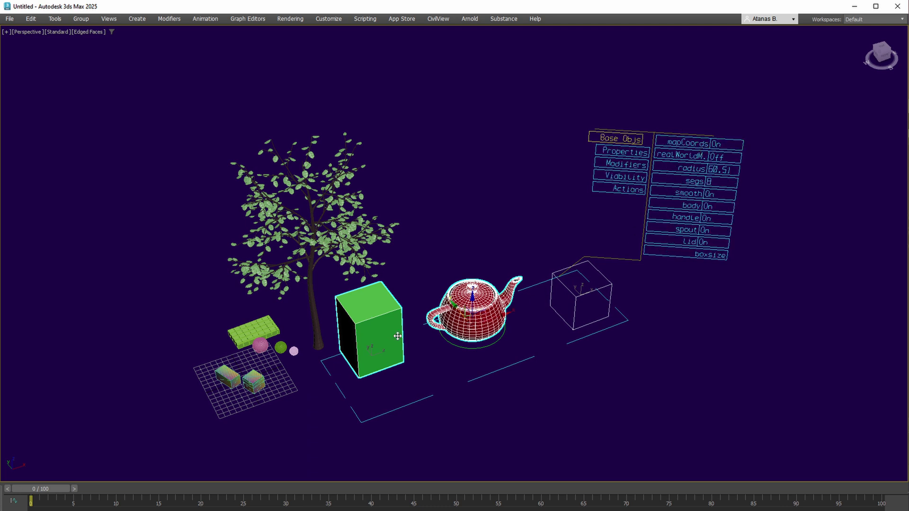
pyautogui.moveTo(499, 334); pyautogui.dragTo(501, 323, button='middle')
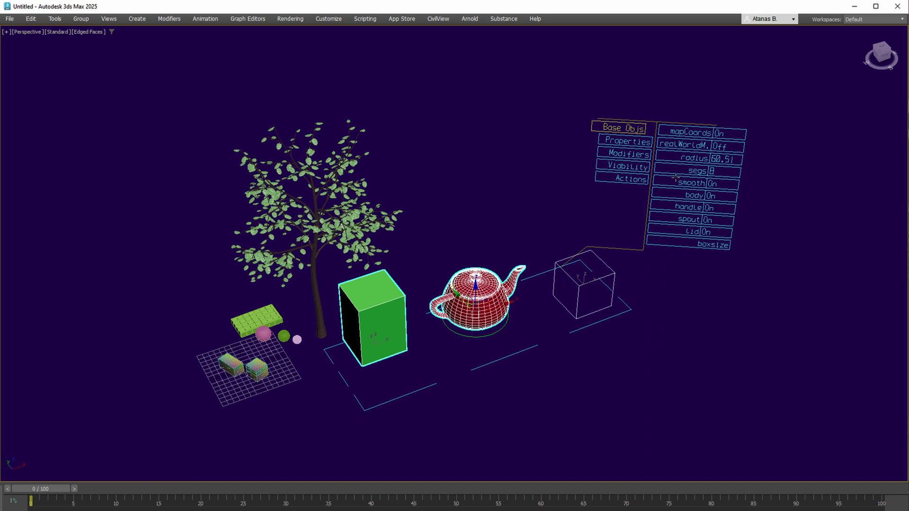
pyautogui.click(685, 132)
pyautogui.moveTo(696, 244); pyautogui.dragTo(726, 245)
pyautogui.moveTo(686, 136); pyautogui.dragTo(722, 136)
pyautogui.click(659, 130)
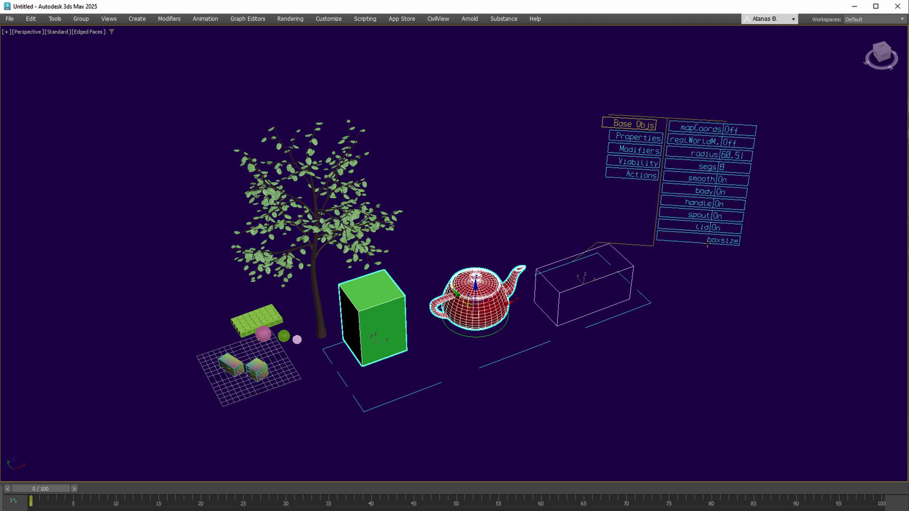
# - Set the teapot's radius to about 90.39 and the green box's length to about 205.29 and width to about 50.69
pyautogui.moveTo(700, 243); pyautogui.dragTo(698, 313)
pyautogui.moveTo(696, 239); pyautogui.dragTo(721, 247)
pyautogui.scroll(-1, 706, 213)
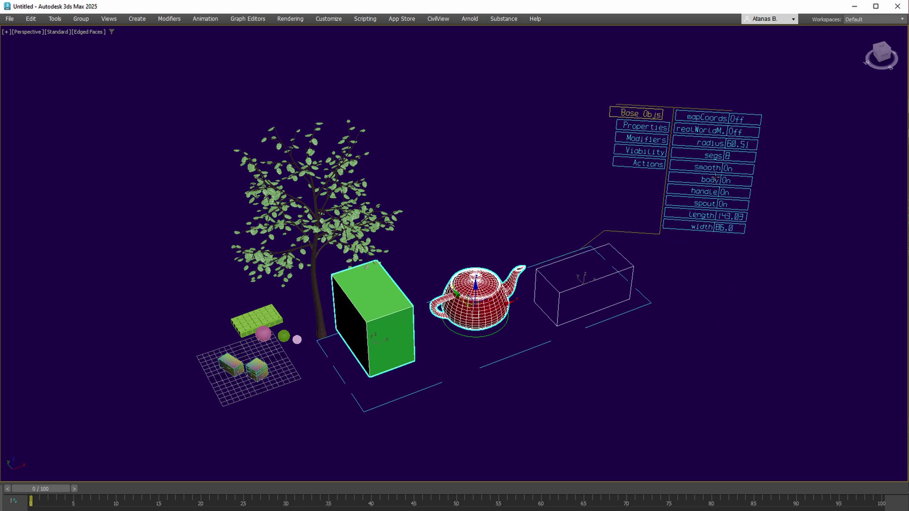
pyautogui.moveTo(705, 129); pyautogui.dragTo(710, 282)
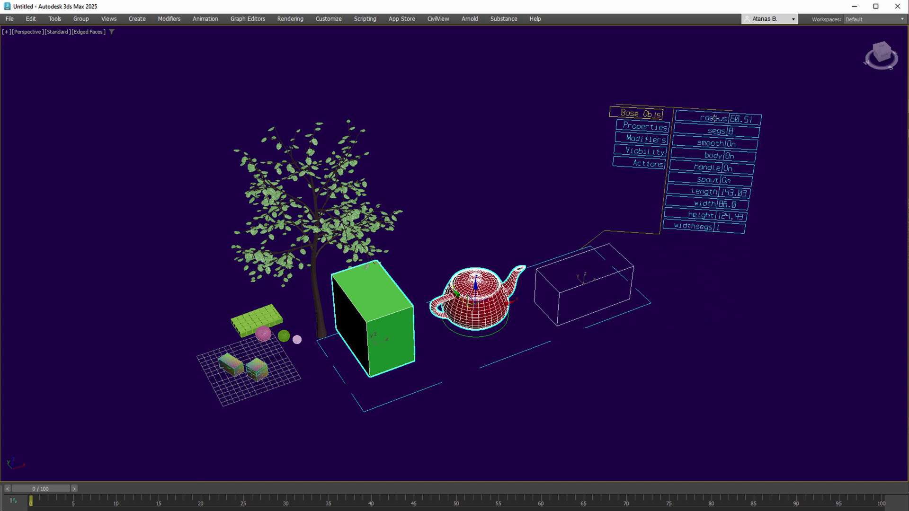
pyautogui.moveTo(712, 118)
pyautogui.mouseDown()
pyautogui.moveTo(739, 120)
pyautogui.moveTo(712, 125)
pyautogui.moveTo(730, 124)
pyautogui.moveTo(724, 128)
pyautogui.mouseUp()
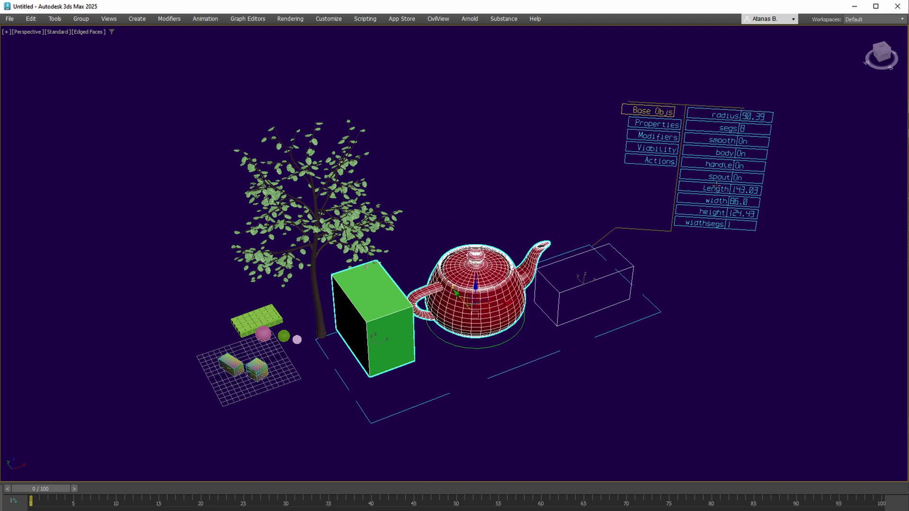
pyautogui.moveTo(716, 190); pyautogui.dragTo(697, 206)
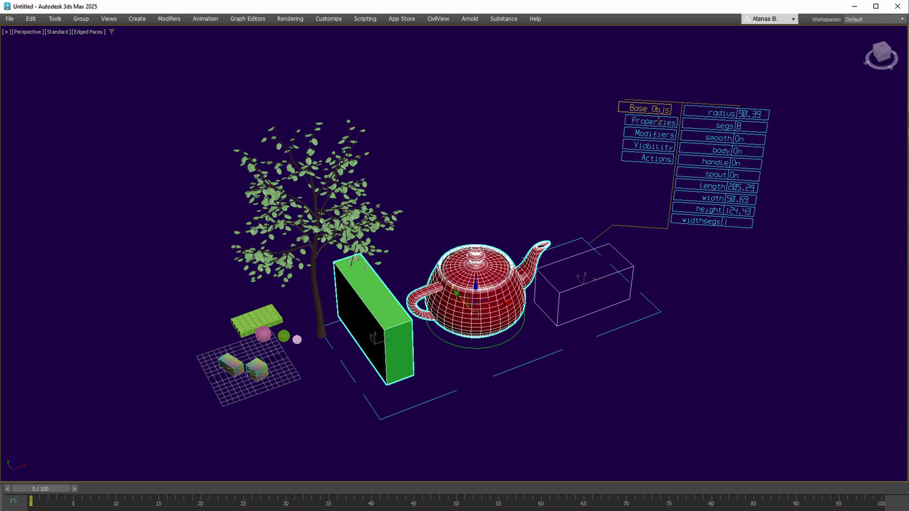
# - Return to AHelper's top level and look through the Scripts, Actions, Create and Setup sections
pyautogui.click(654, 113)
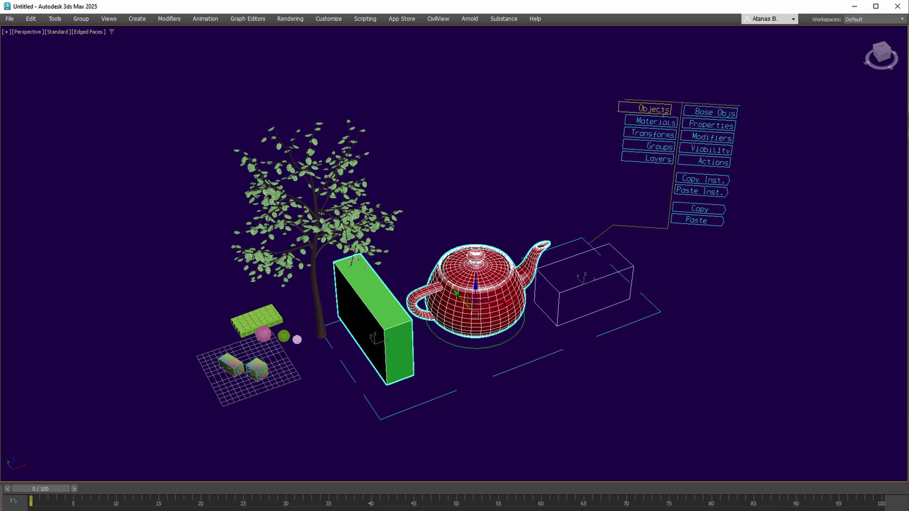
pyautogui.click(661, 113)
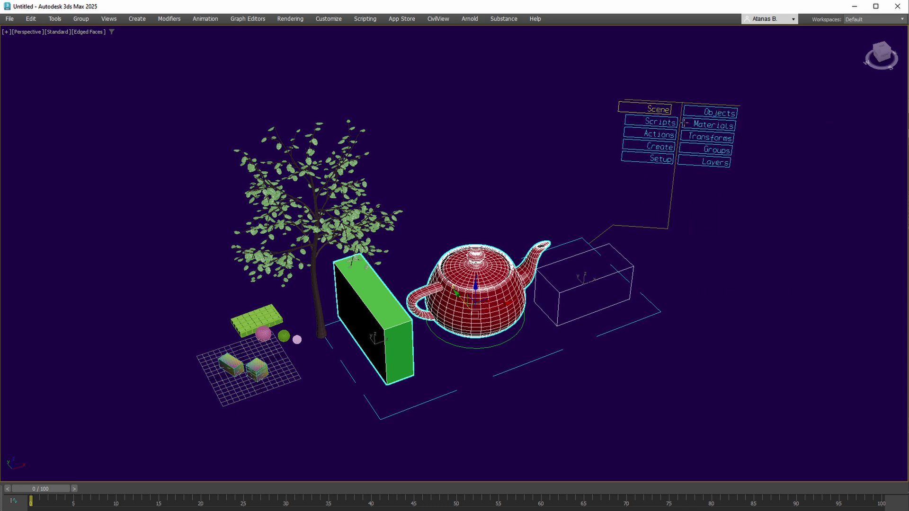
pyautogui.click(667, 123)
pyautogui.click(659, 135)
pyautogui.click(653, 149)
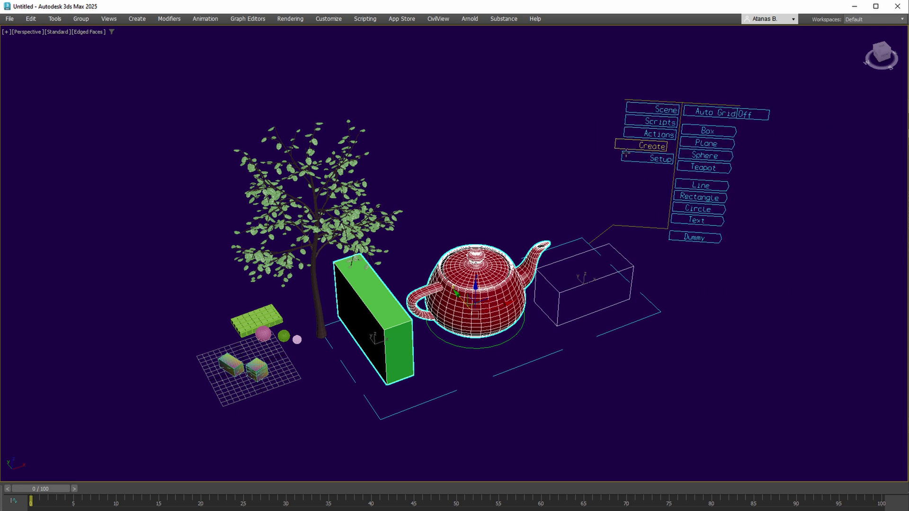
pyautogui.click(651, 160)
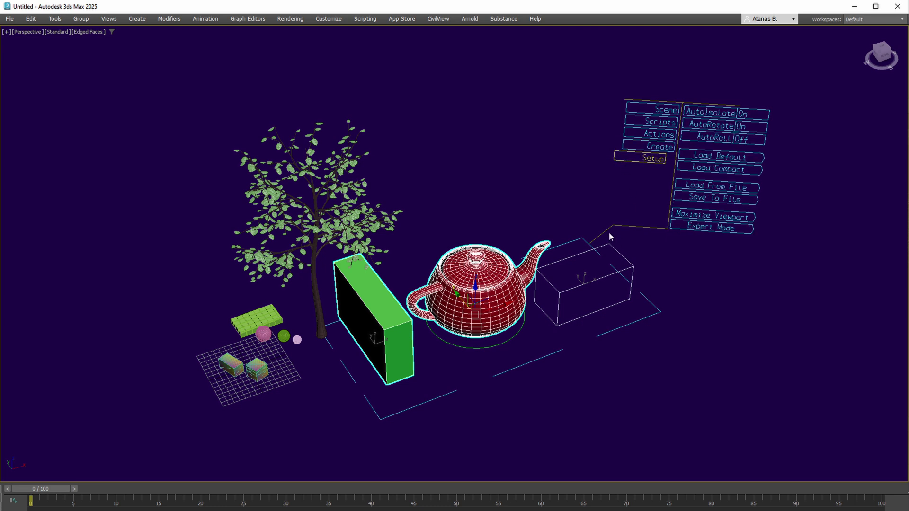
# - Reposition the AHelper menu by its leader line so it sits in the empty area beyond the dummy
pyautogui.moveTo(610, 232); pyautogui.dragTo(655, 355)
pyautogui.moveTo(656, 355); pyautogui.dragTo(515, 327, button='middle')
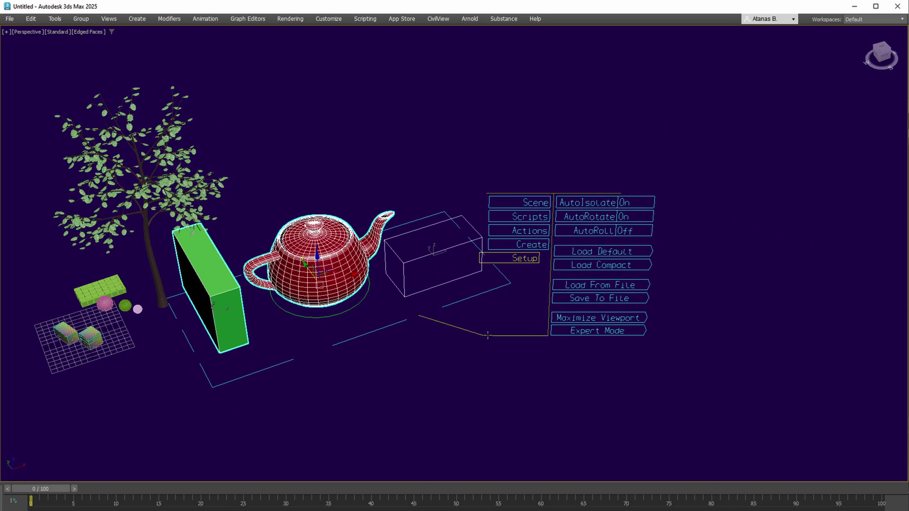
pyautogui.moveTo(485, 335); pyautogui.dragTo(534, 269)
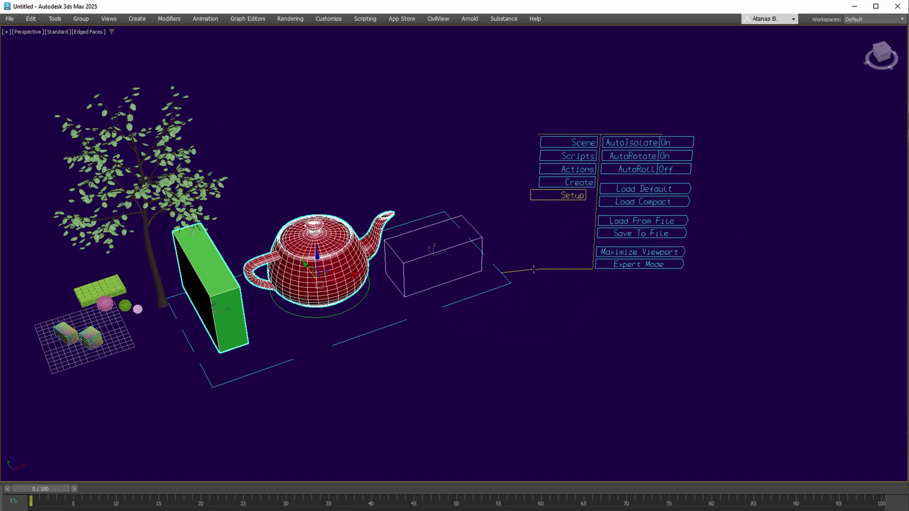